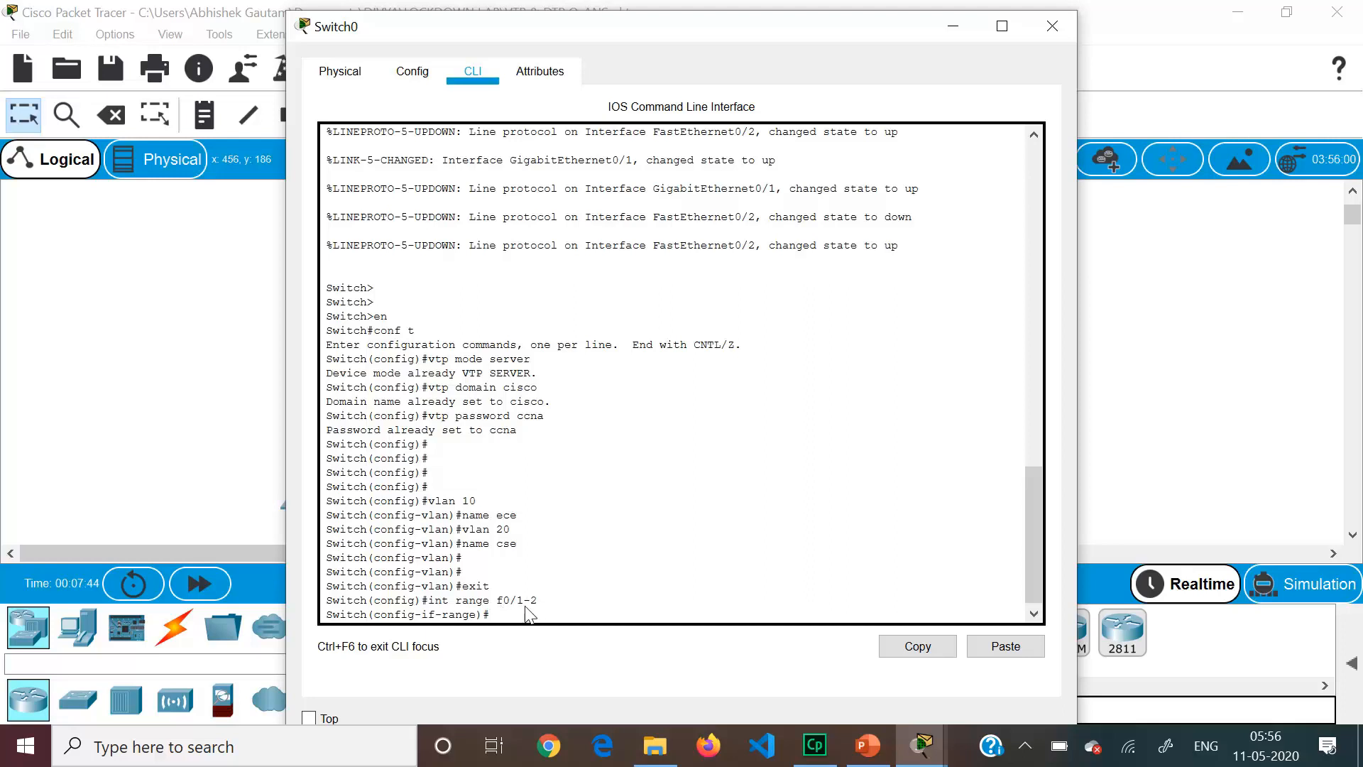
Set Switch0's interface range f0/1-2 to switchport mode trunk and enable the ports with no shutdown.
type("sw")
key("Tab")
type("m")
key("Tab")
type("tr")
key("Tab")
key("Return")
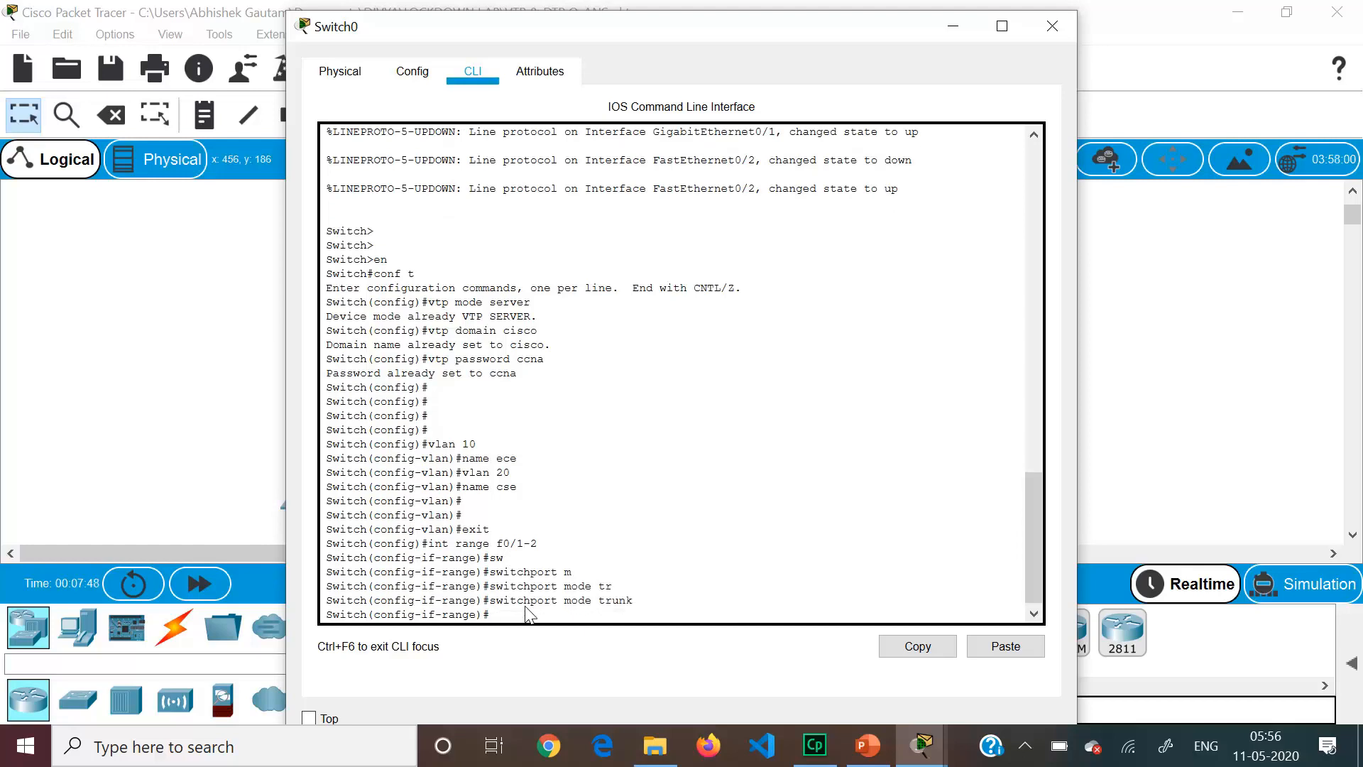
type("no sh")
key("Return")
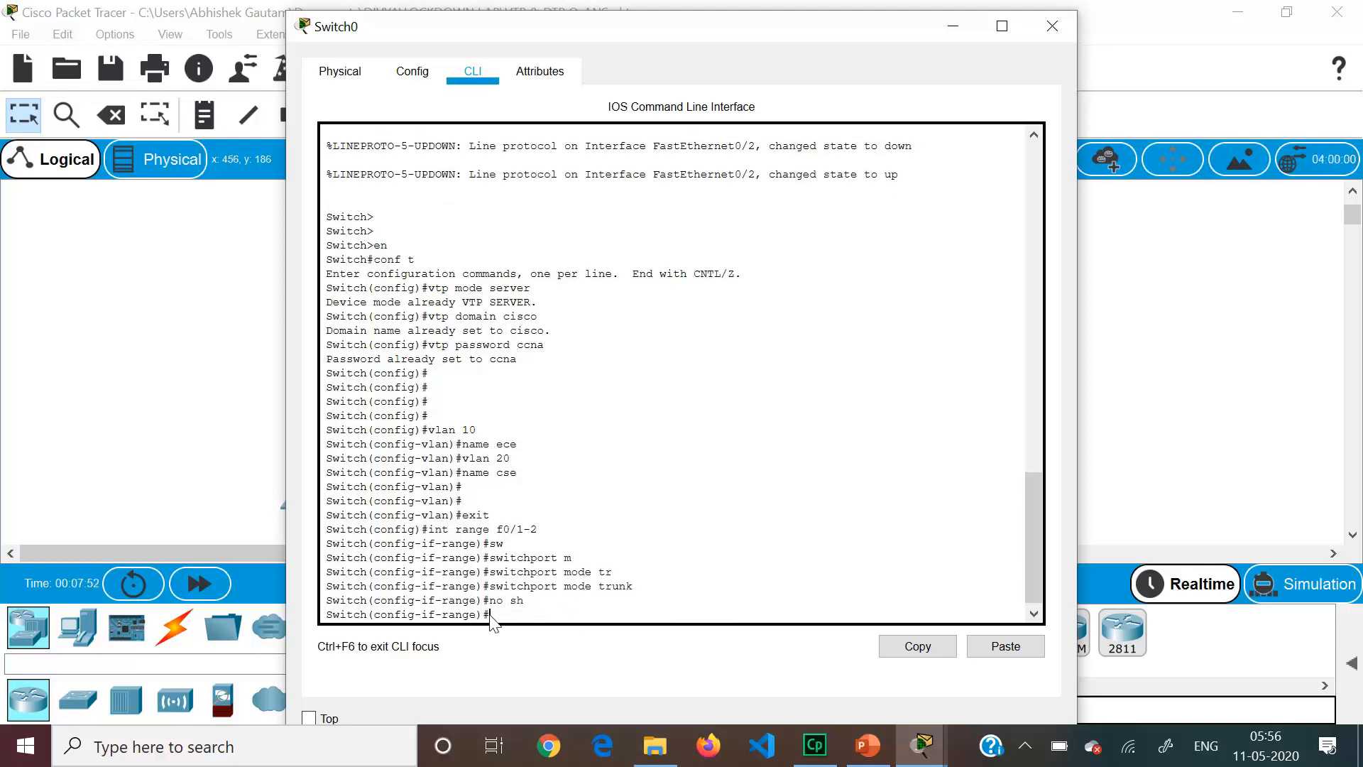
Open Switch1's command line and set interface f0/1 to switchport mode trunk.
left_click(171, 425)
left_click(459, 463)
type("int f0/")
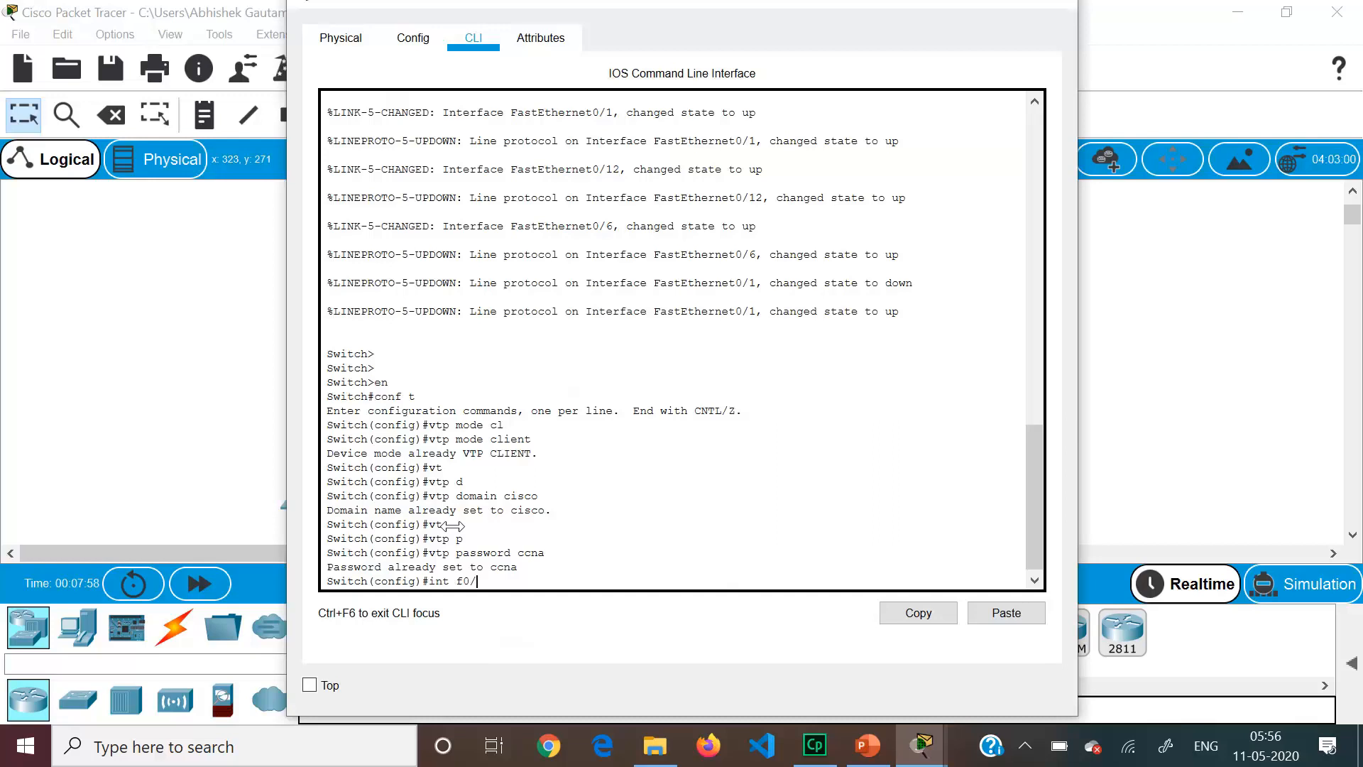
type("1")
key("Return")
type("sw")
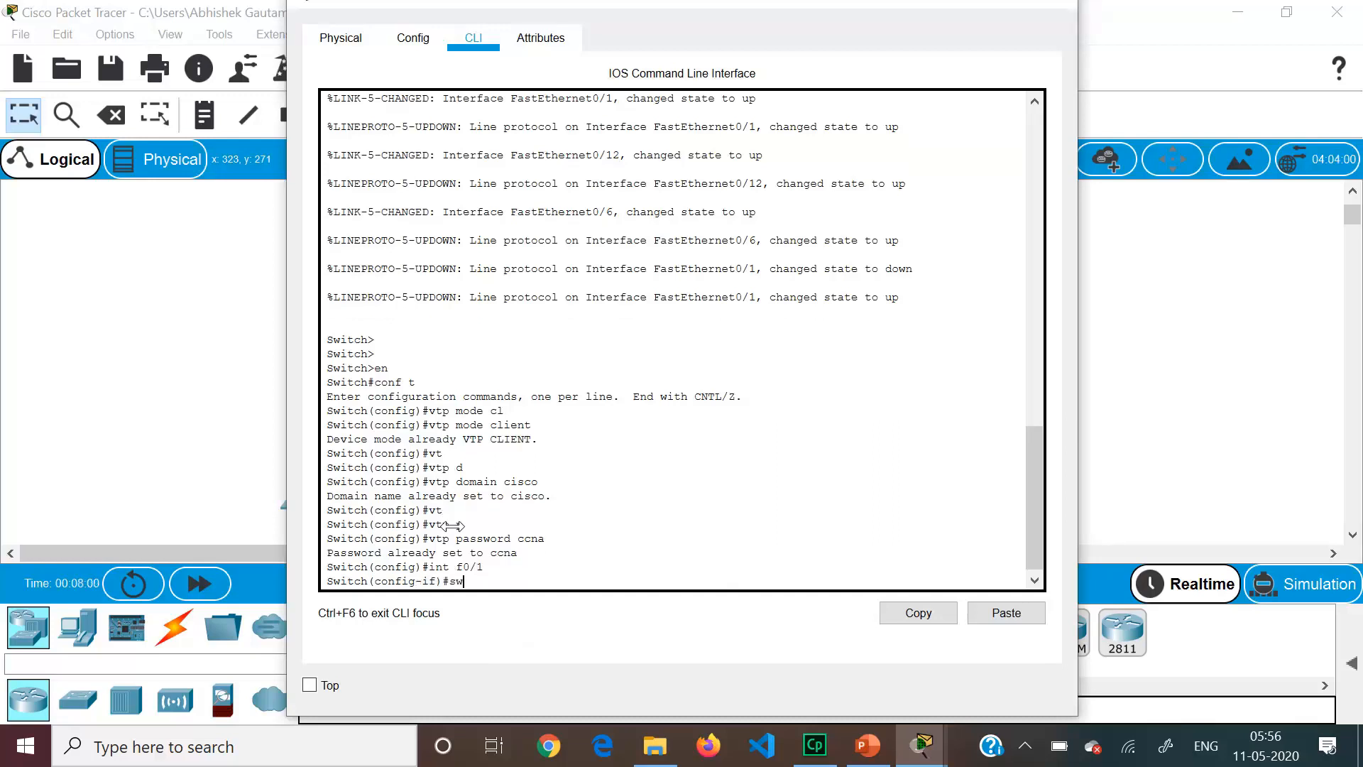
key("Tab")
type("m")
key("Tab")
type("tr")
key("Tab")
key("Return")
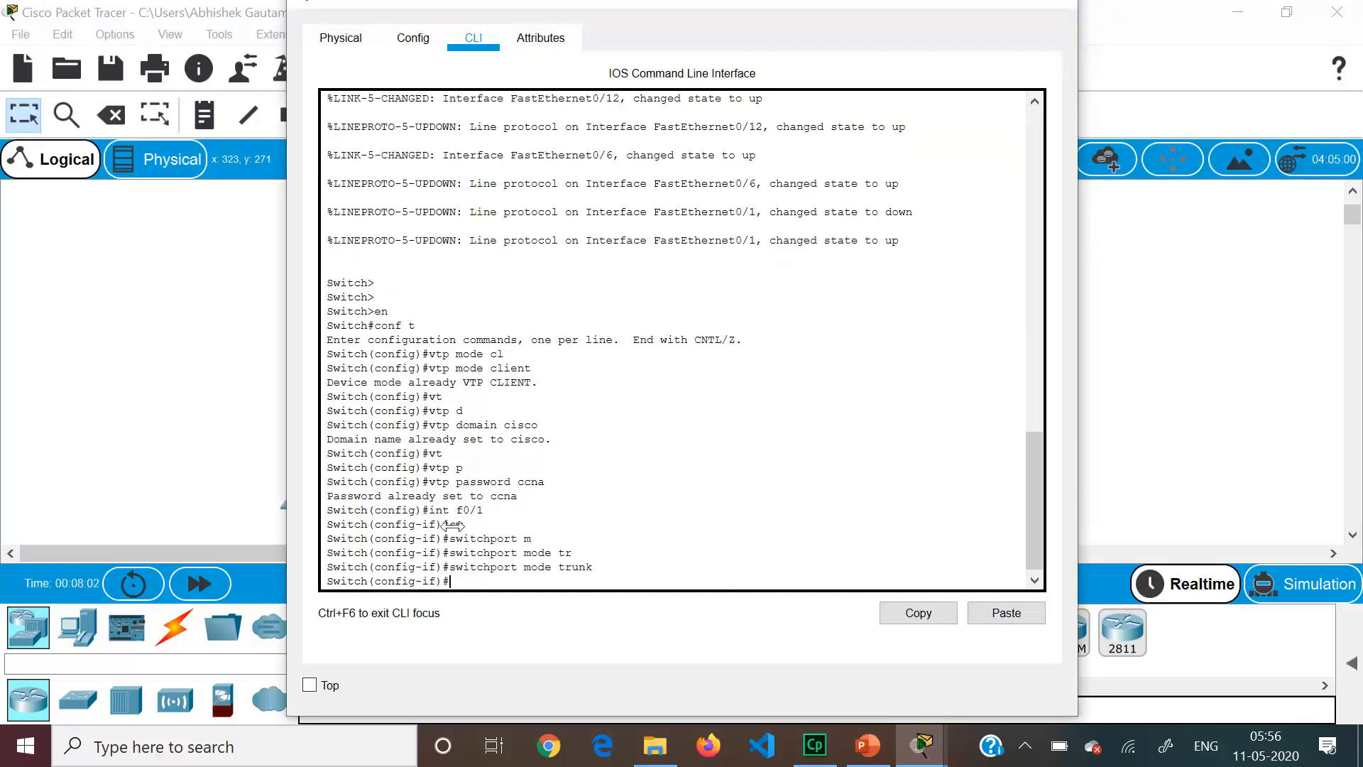
Open Switch2's command line and set interface f0/2 to switchport mode dynamic desirable.
left_click(41, 356)
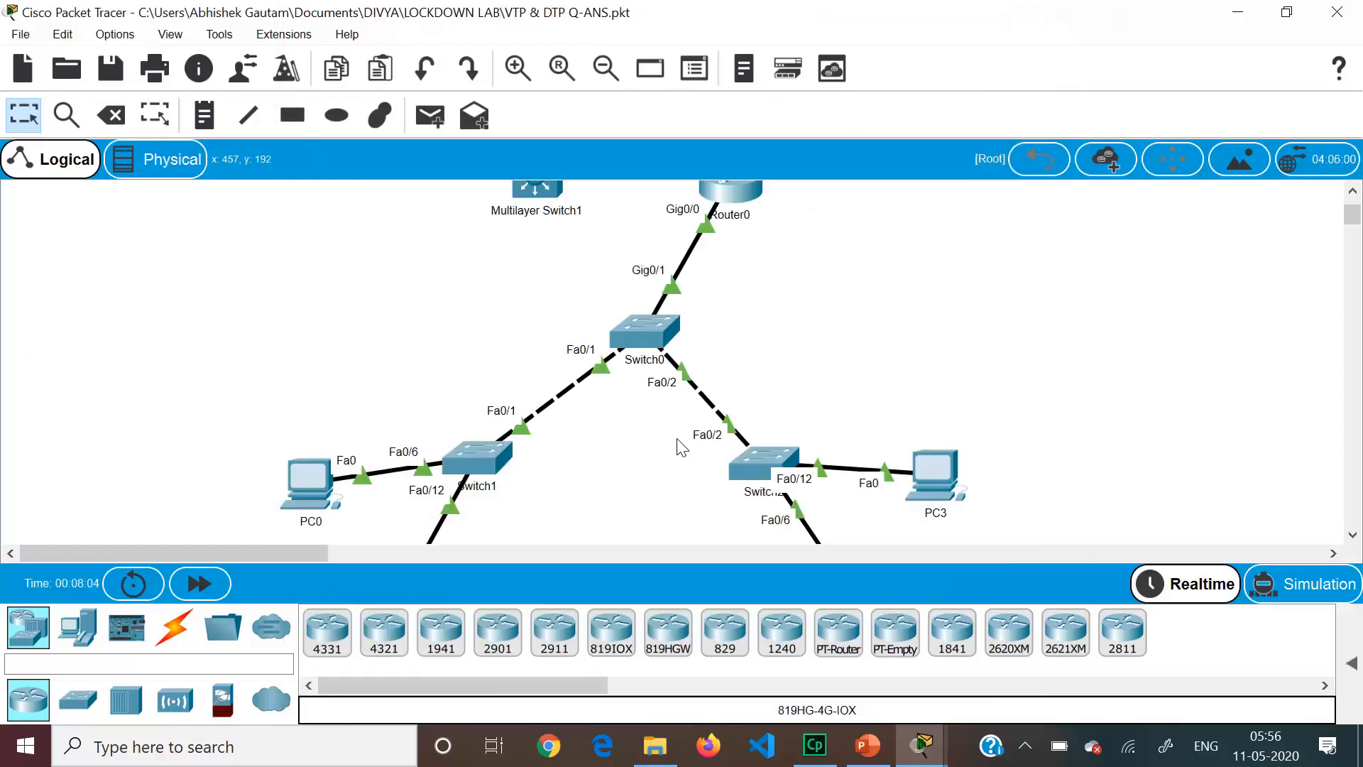
left_click(771, 460)
type("int f0/2")
key("Return")
type("switchport m")
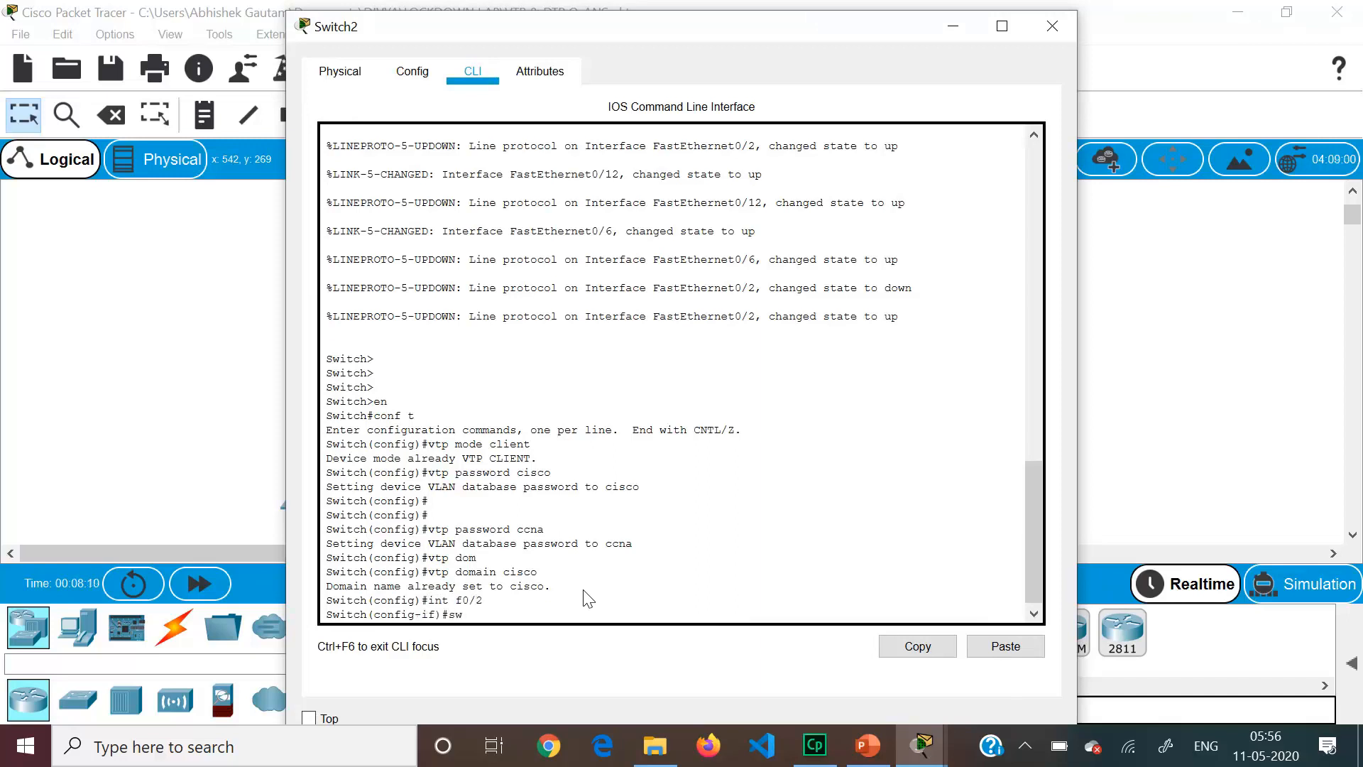
key("Tab")
type("m")
key("Tab")
type("dy")
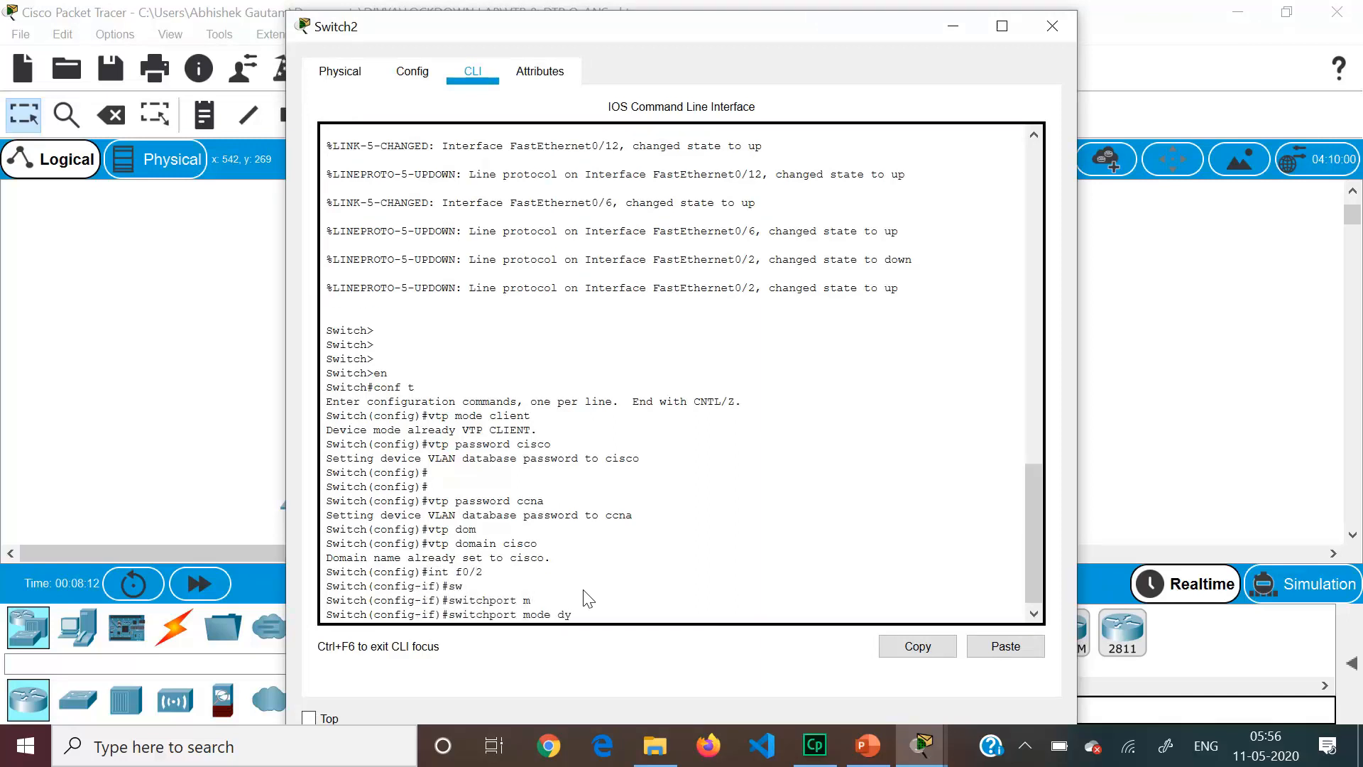
key("Tab")
type("de")
key("Tab")
key("Return")
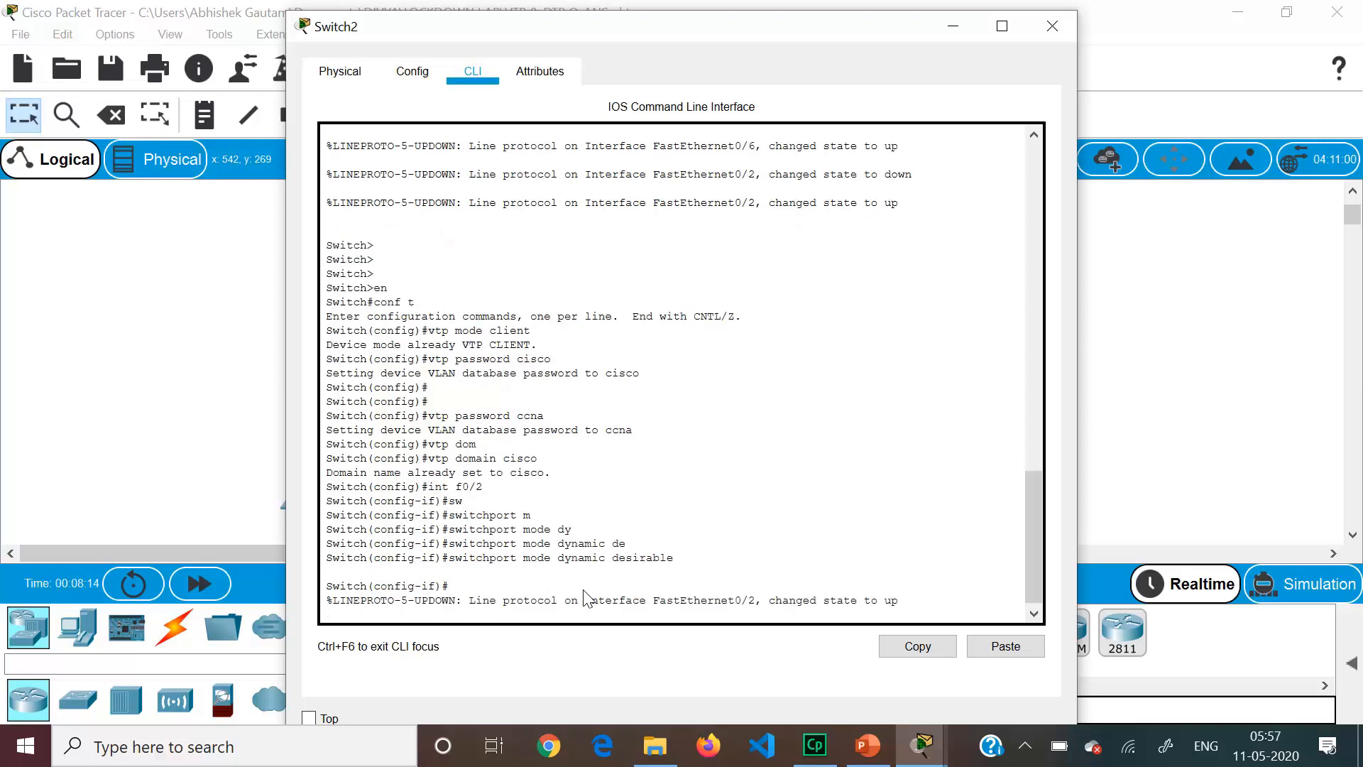
key("Return")
key("Return")
key("Return")
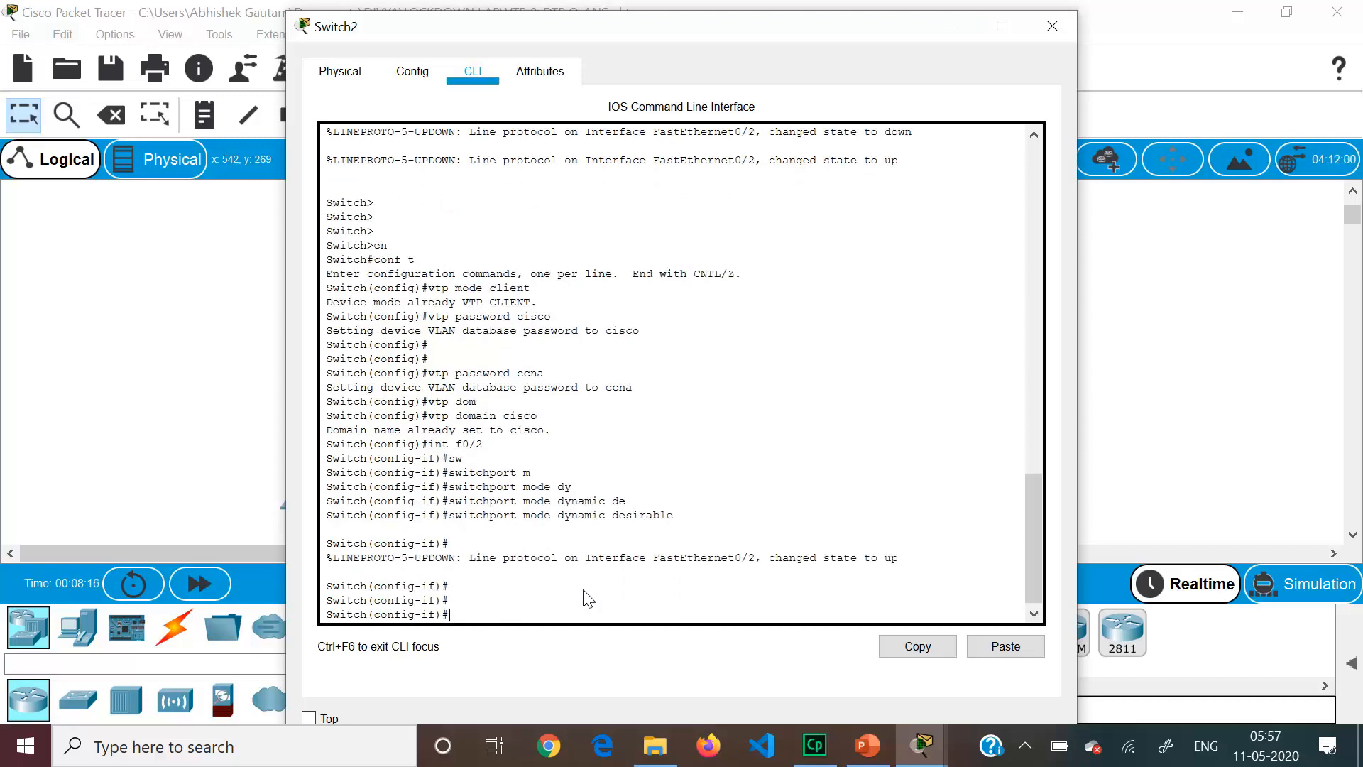
Leave configuration mode on Switch2 and check its trunk interfaces with sh int trunk.
key("ctrl+z")
key("Return")
key("Return")
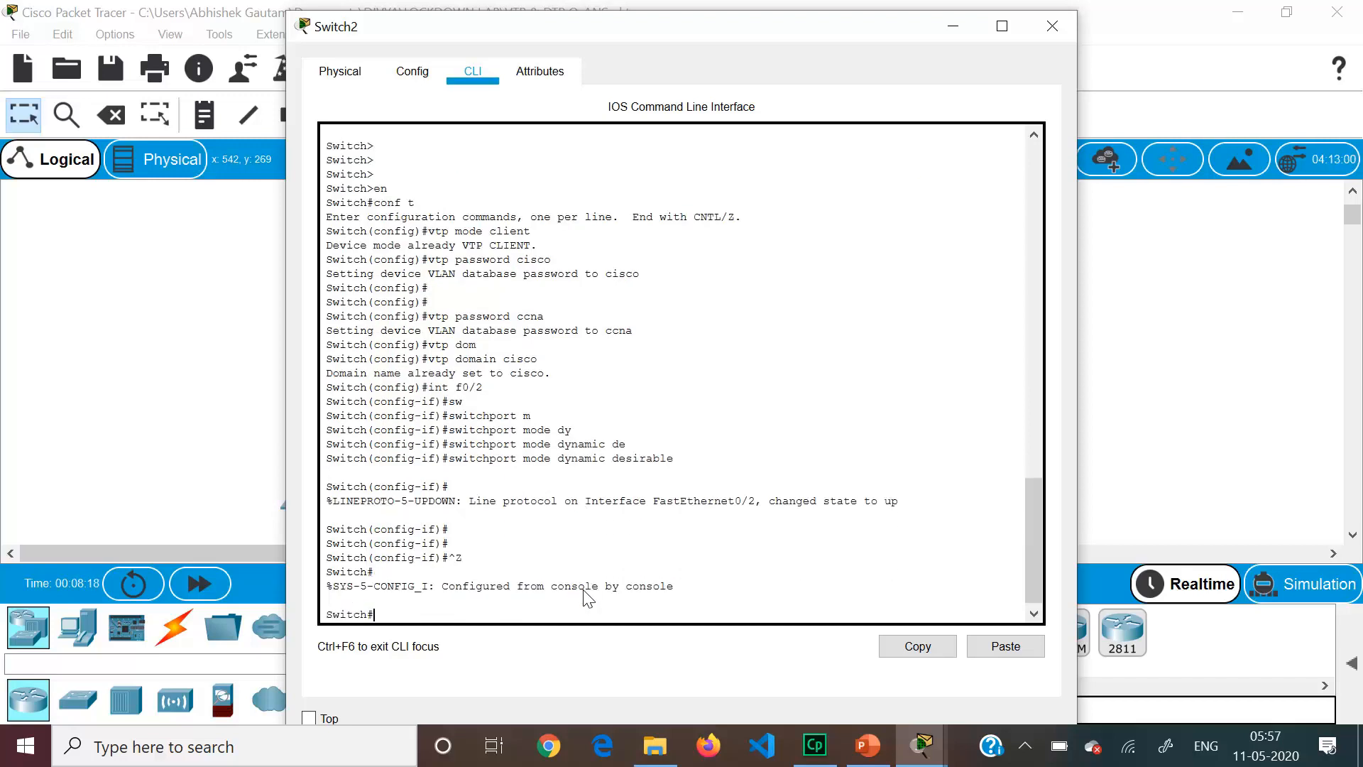
type("sh int trunk")
key("Return")
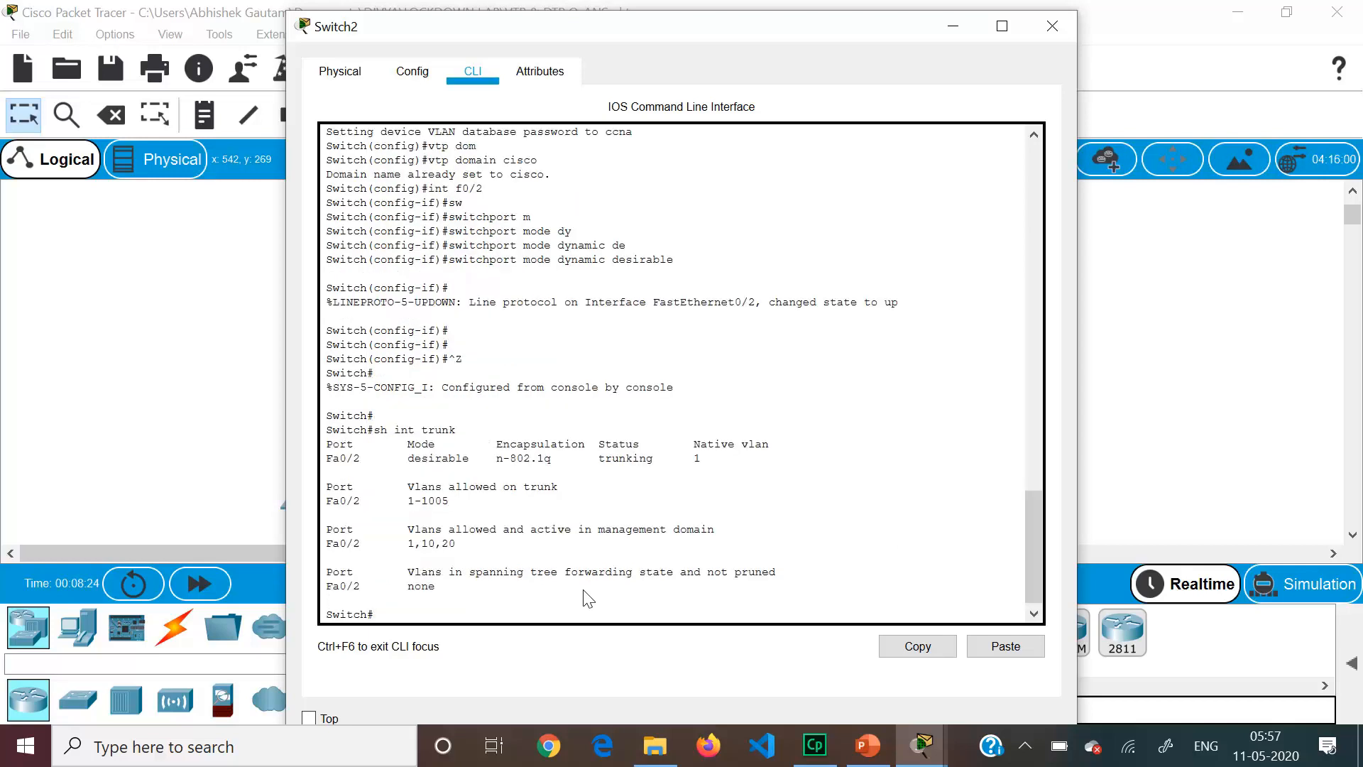
left_click_drag(332, 458, 514, 481)
left_click(459, 474)
left_click(188, 400)
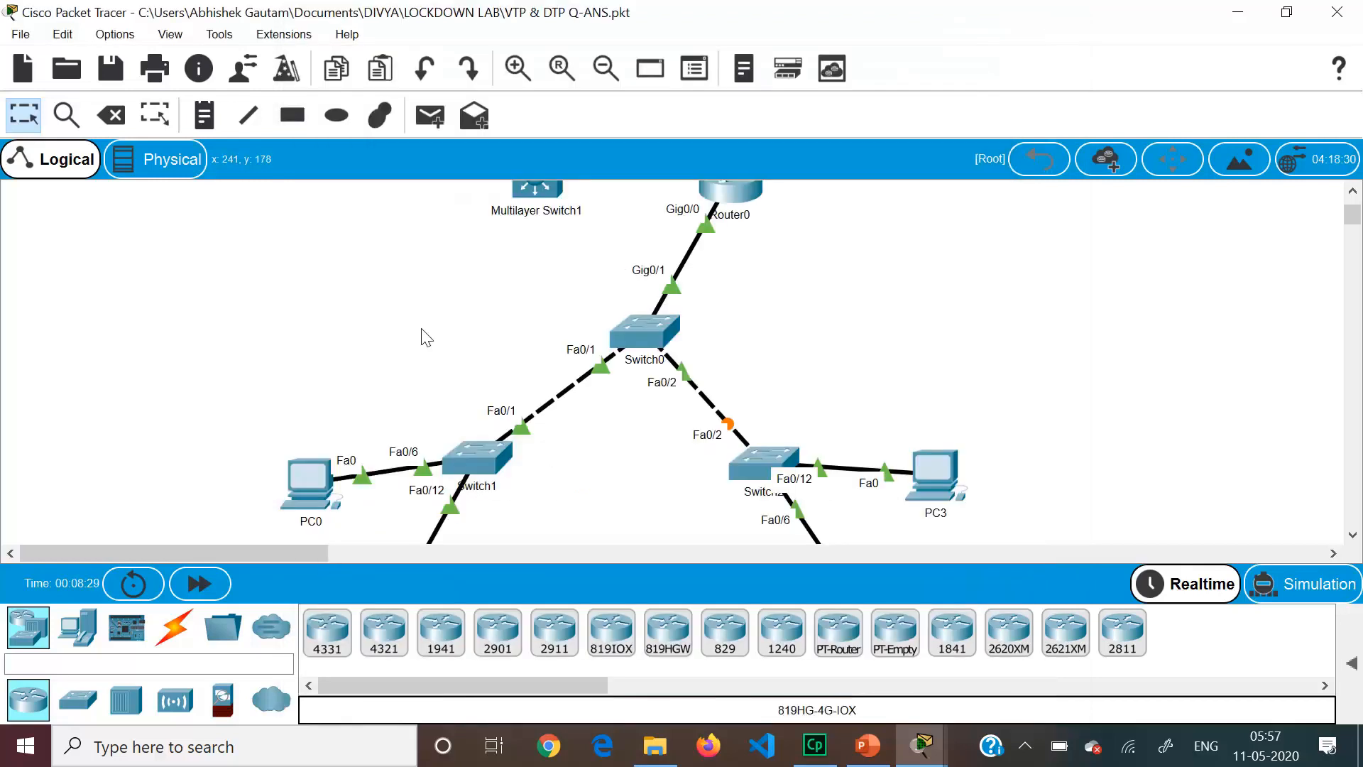
Leave configuration mode on Switch0 and examine the mode and encapsulation of its trunk ports with sh int trunk.
left_click(661, 339)
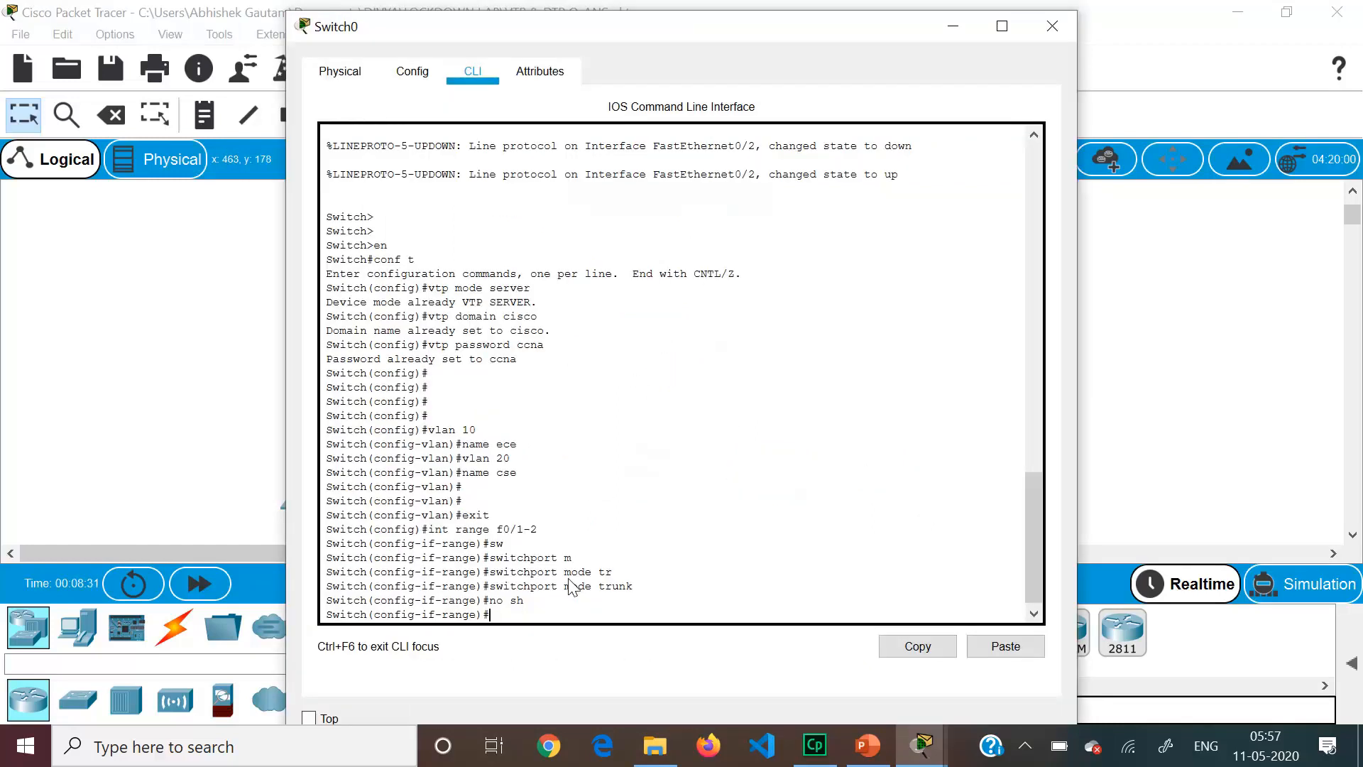
key("Return")
key("Return")
type("s")
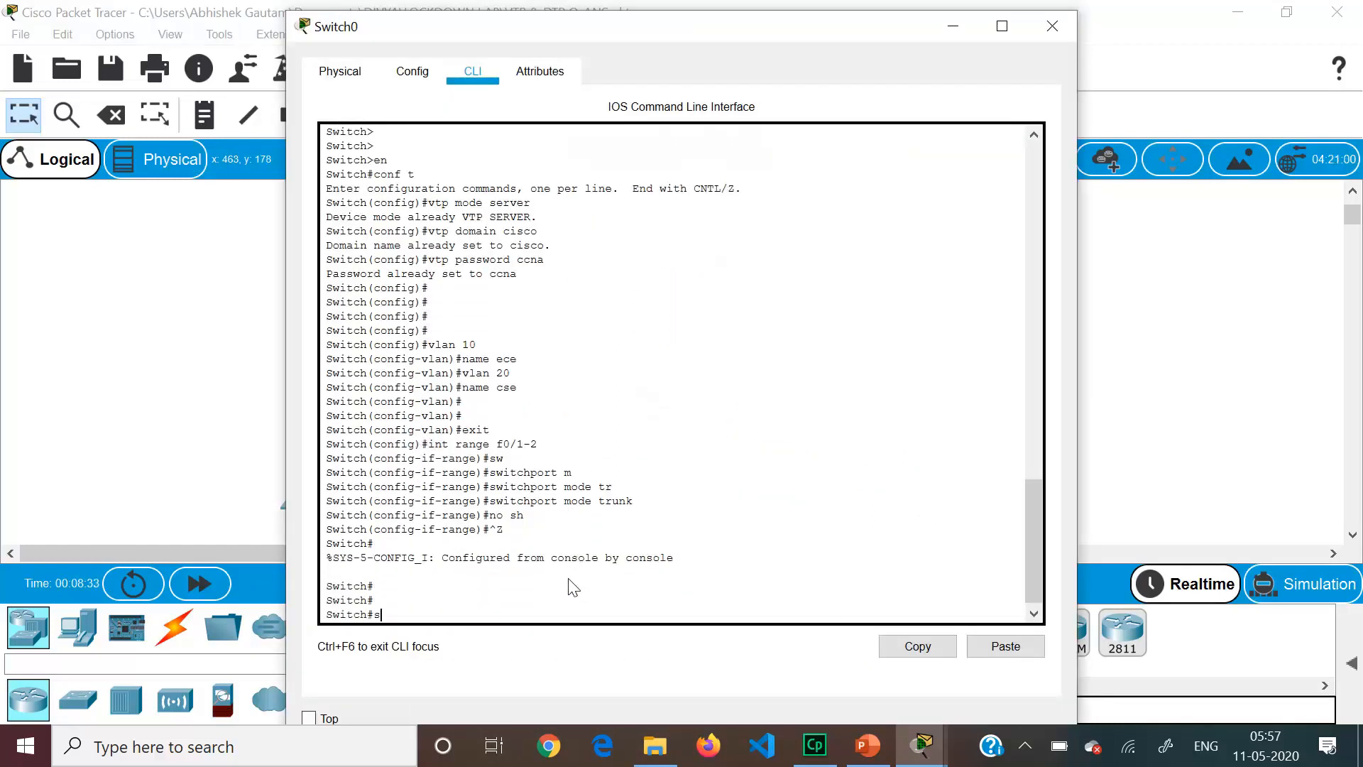
type("h int tr")
key("Tab")
key("Return")
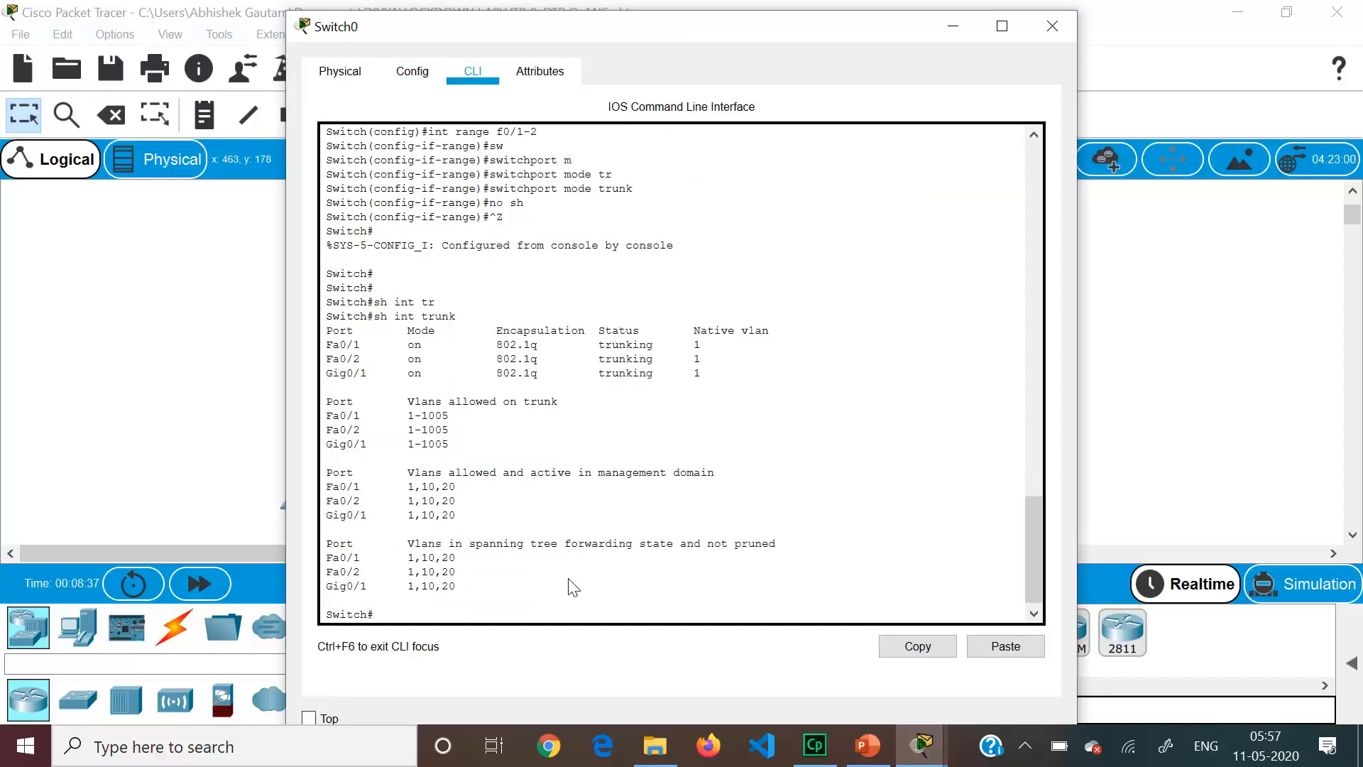
left_click_drag(380, 346, 449, 345)
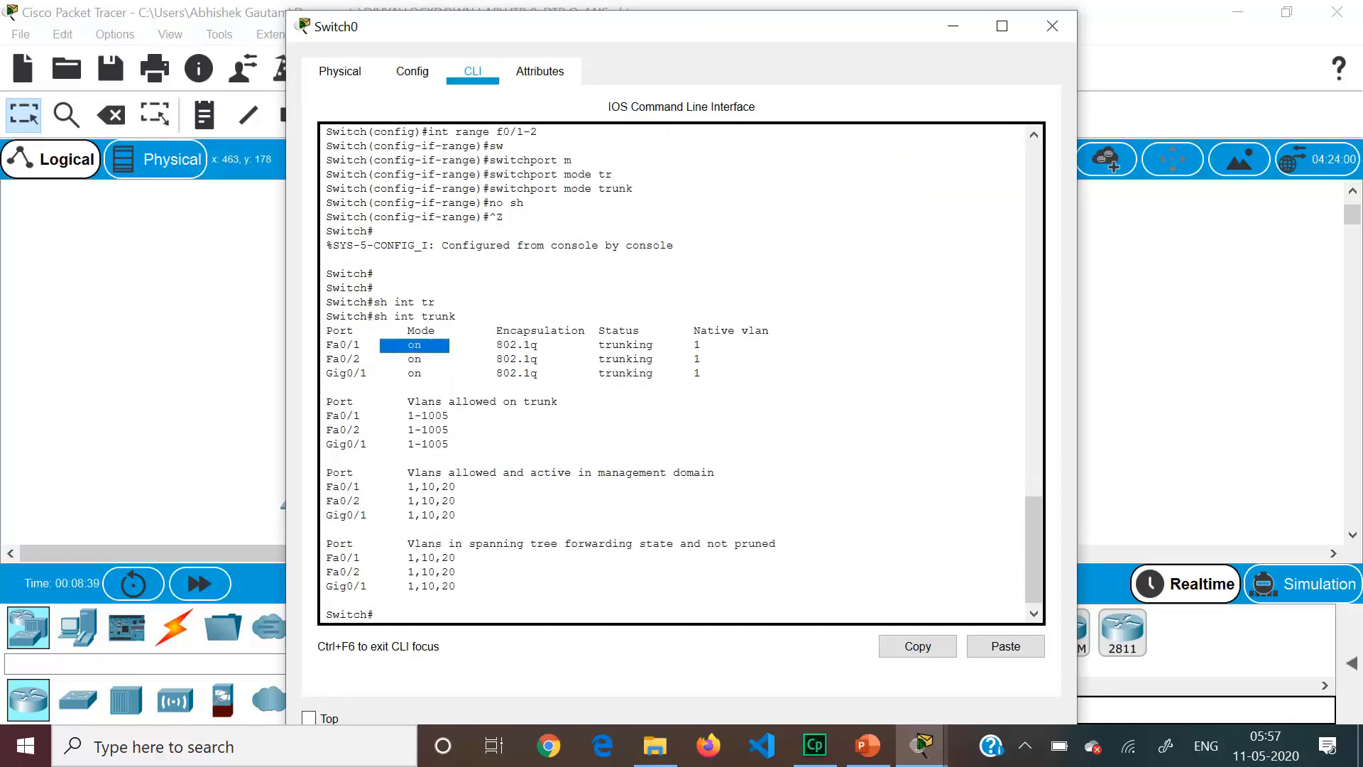
left_click_drag(346, 345, 530, 374)
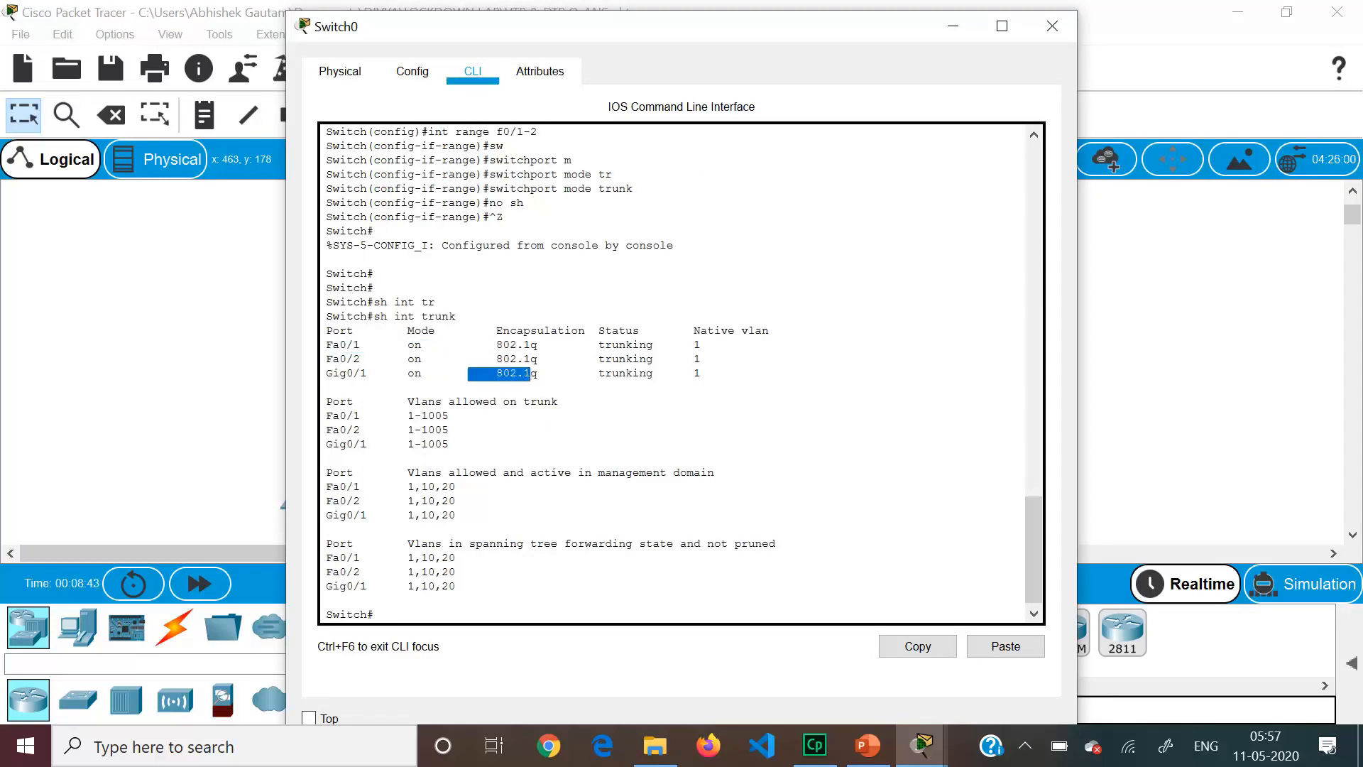
Enter global configuration mode on Switch0 with conf t, leaving its session there and returning to the topology.
type("conf t")
key("Return")
key("Return")
key("Return")
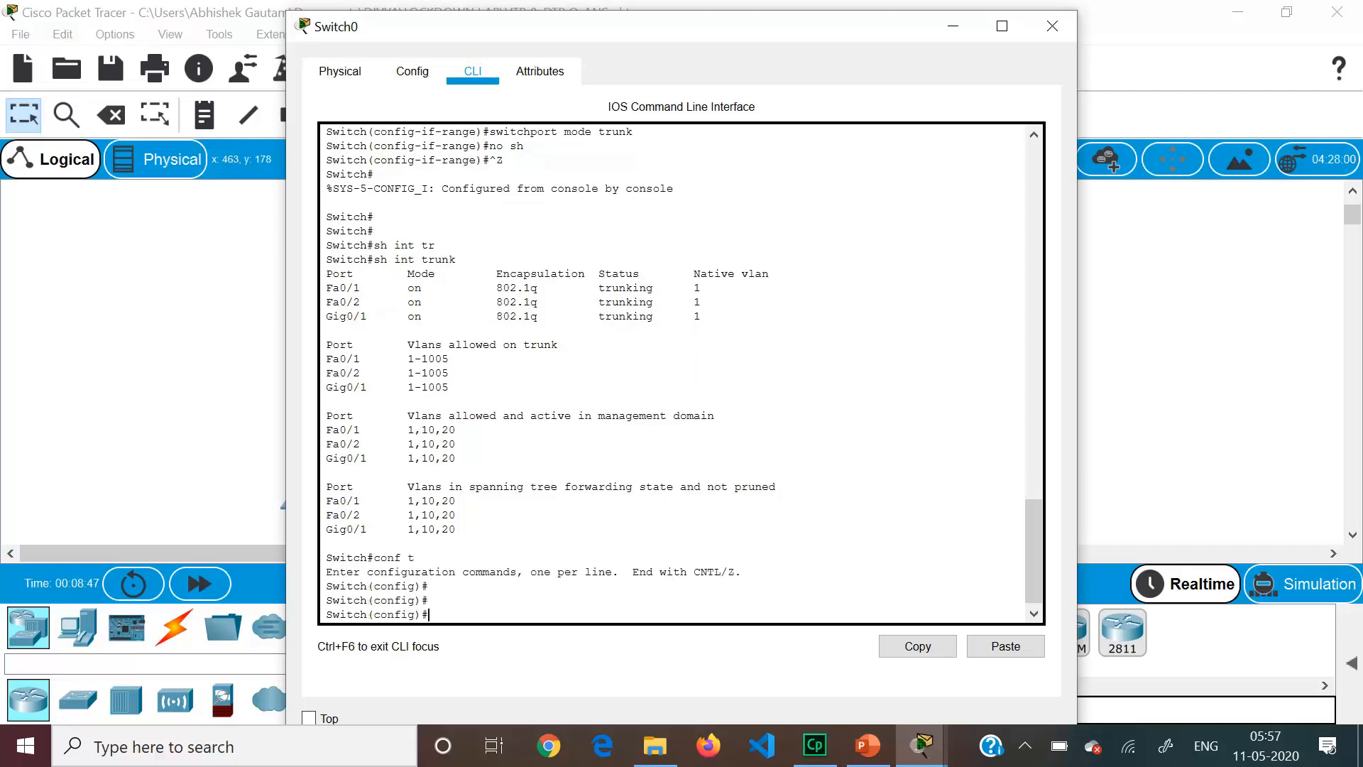
left_click(186, 387)
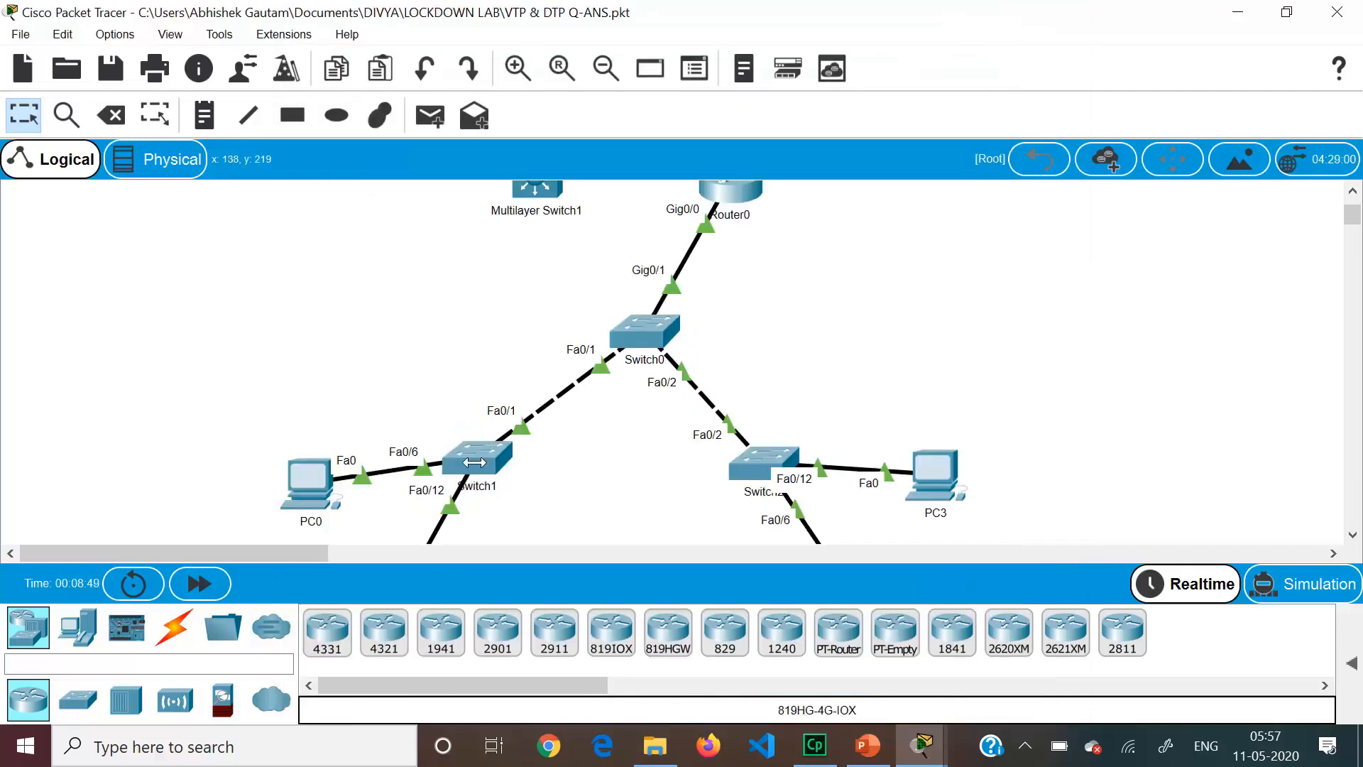
Leave configuration mode on Switch1 and examine its VLANs with sh vlan br.
left_click(475, 463)
key("ctrl+z")
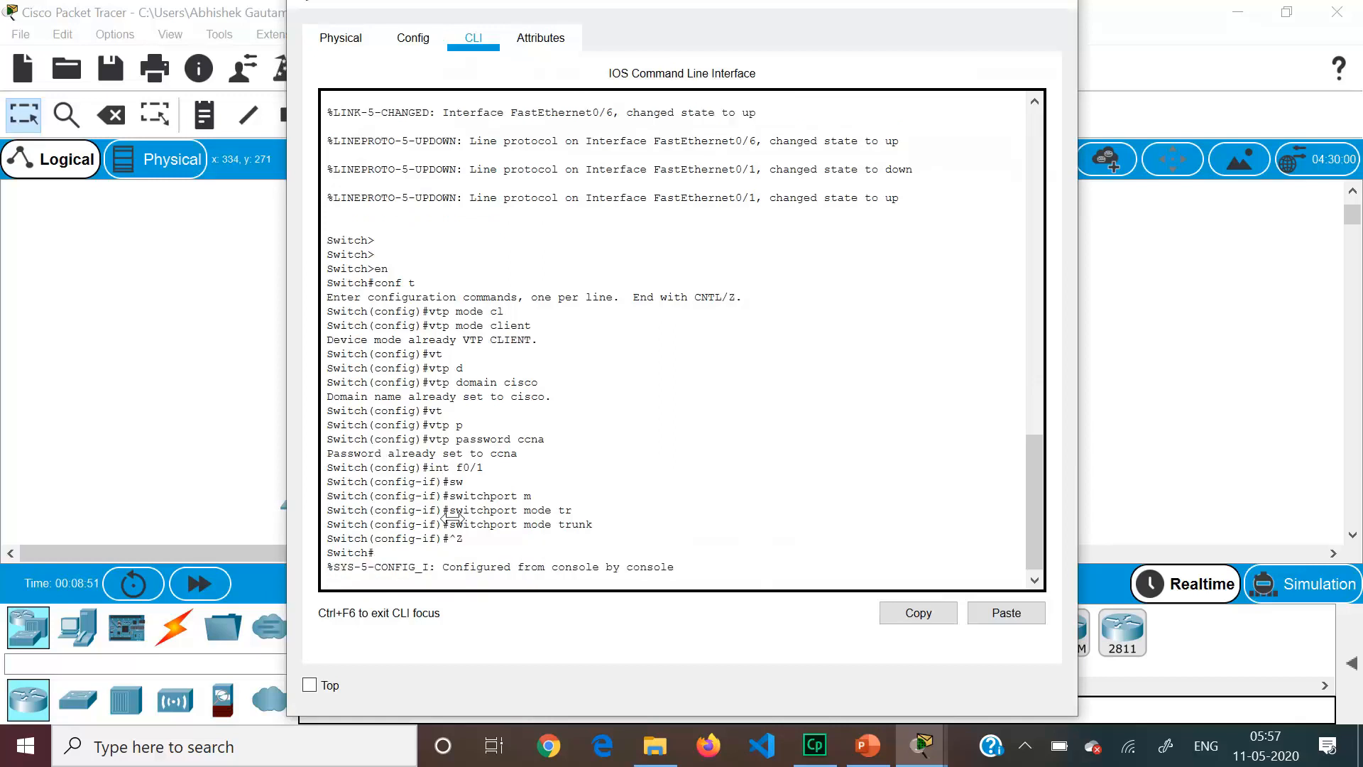
key("Return")
key("Return")
key("Return")
type("sh vlan br")
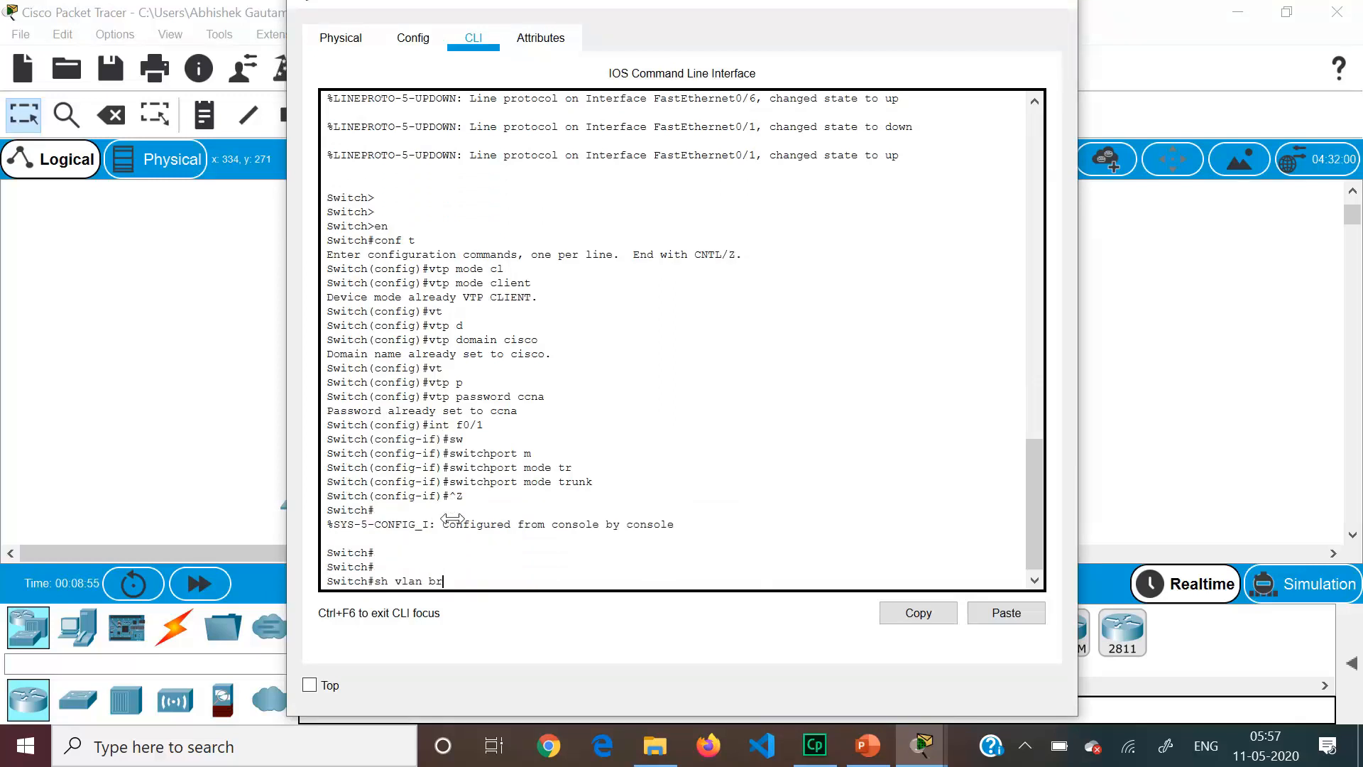
key("Return")
left_click_drag(326, 445, 332, 468)
left_click(334, 473)
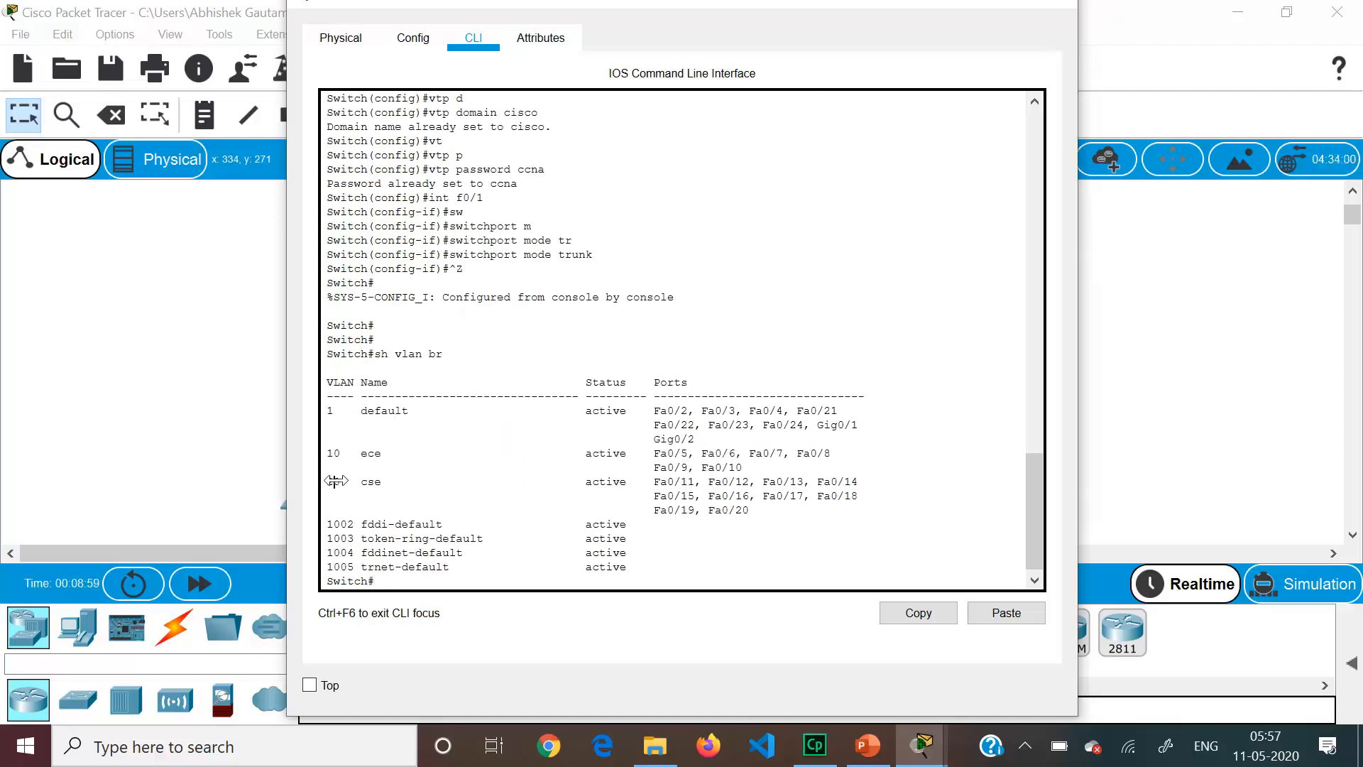
left_click(176, 405)
left_click(750, 461)
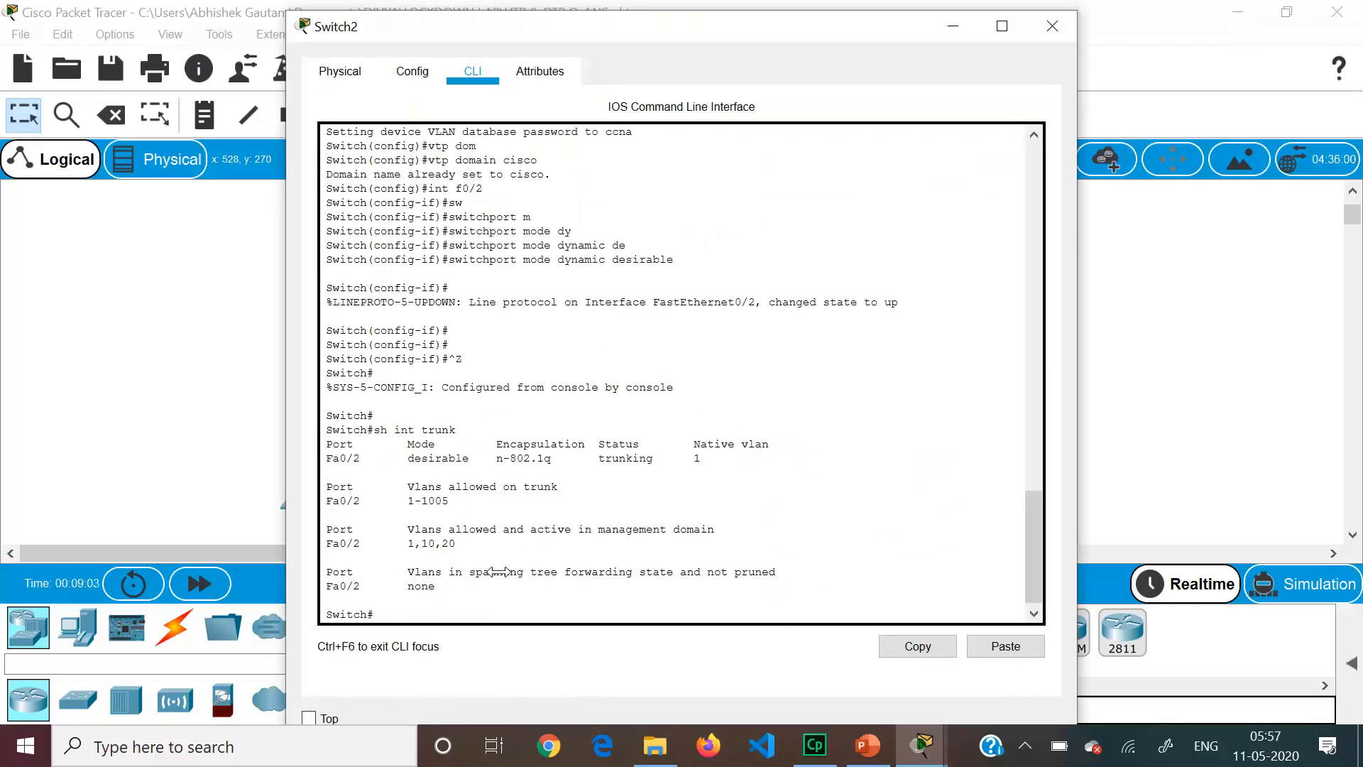
left_click(124, 391)
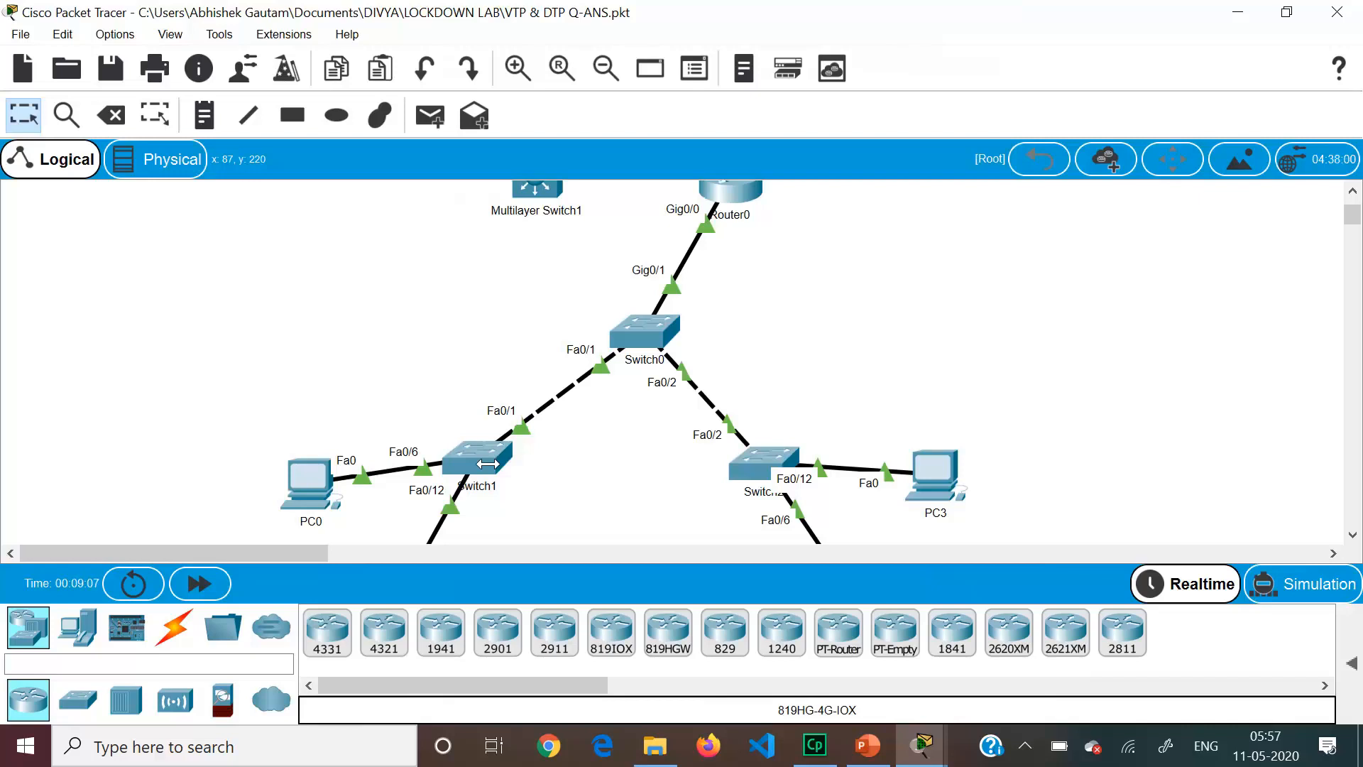
Run sh vtp status on Switch1 and examine the VTP version, configuration revision, operating mode and domain name.
left_click(487, 464)
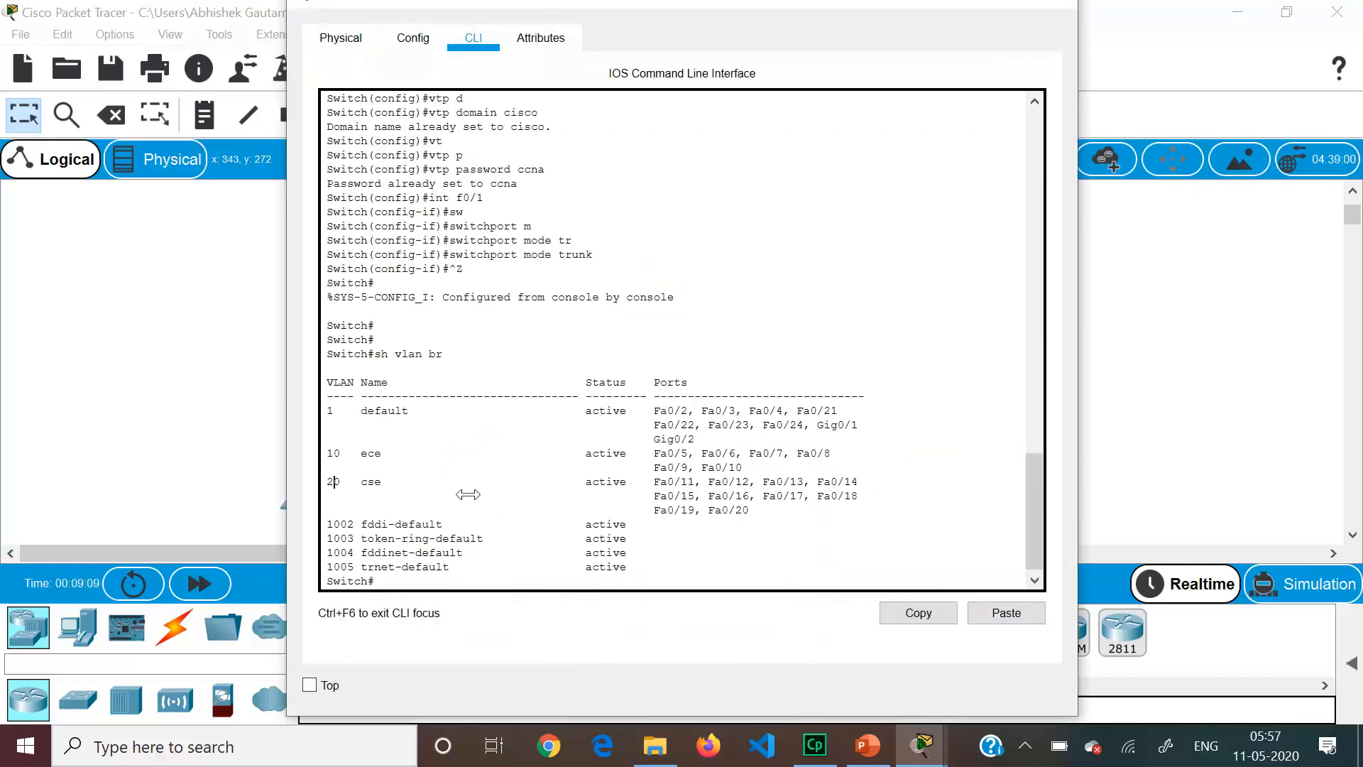
left_click(400, 583)
type("sh vtp st")
key("Return")
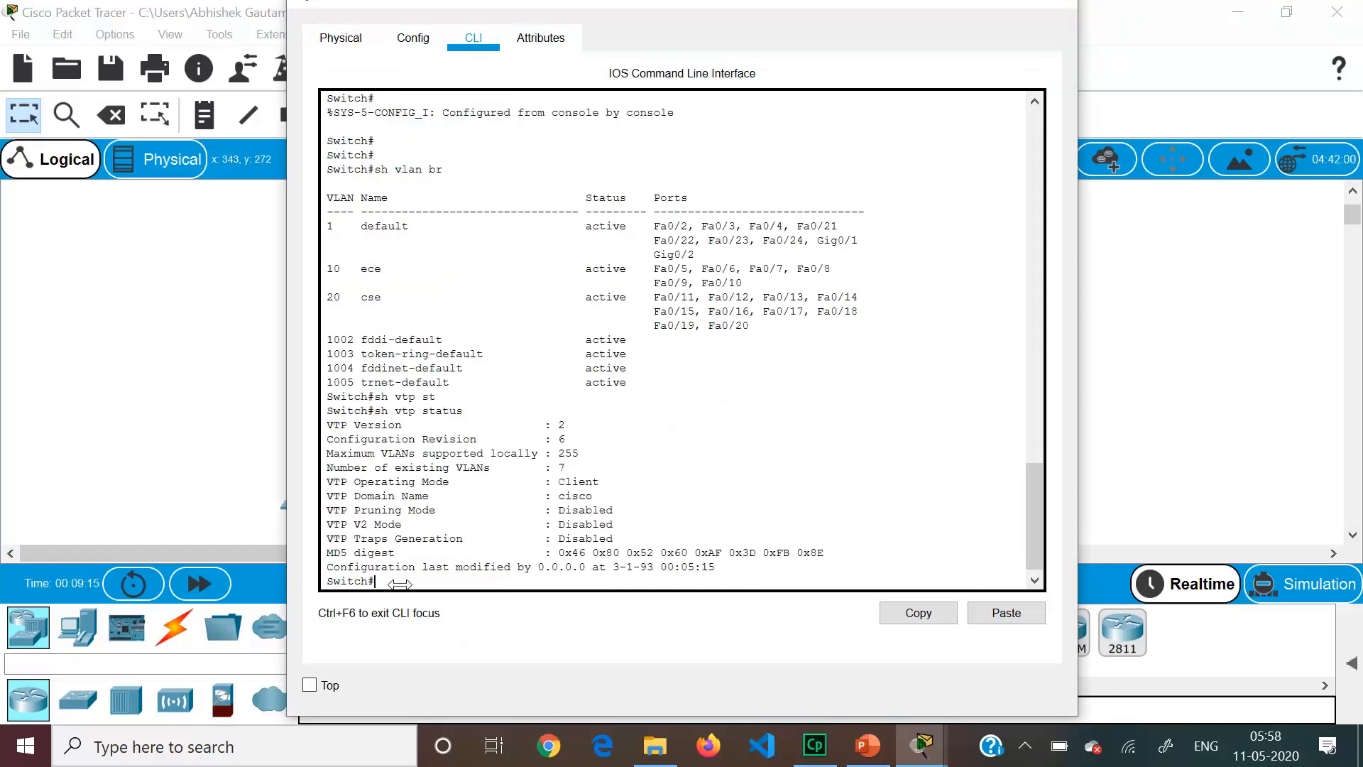
mouse_move(438, 455)
left_mouse_down()
mouse_move(568, 442)
mouse_move(426, 442)
left_mouse_up()
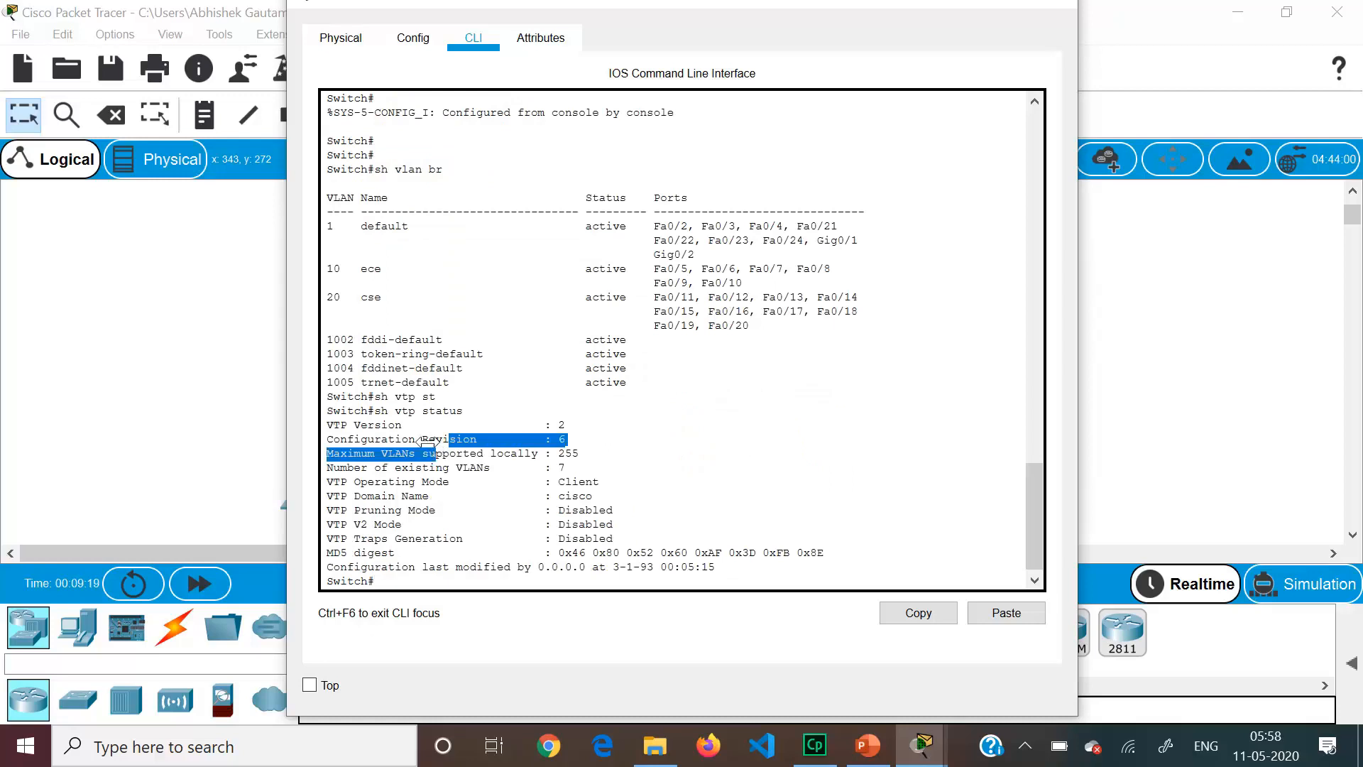
left_click(589, 452)
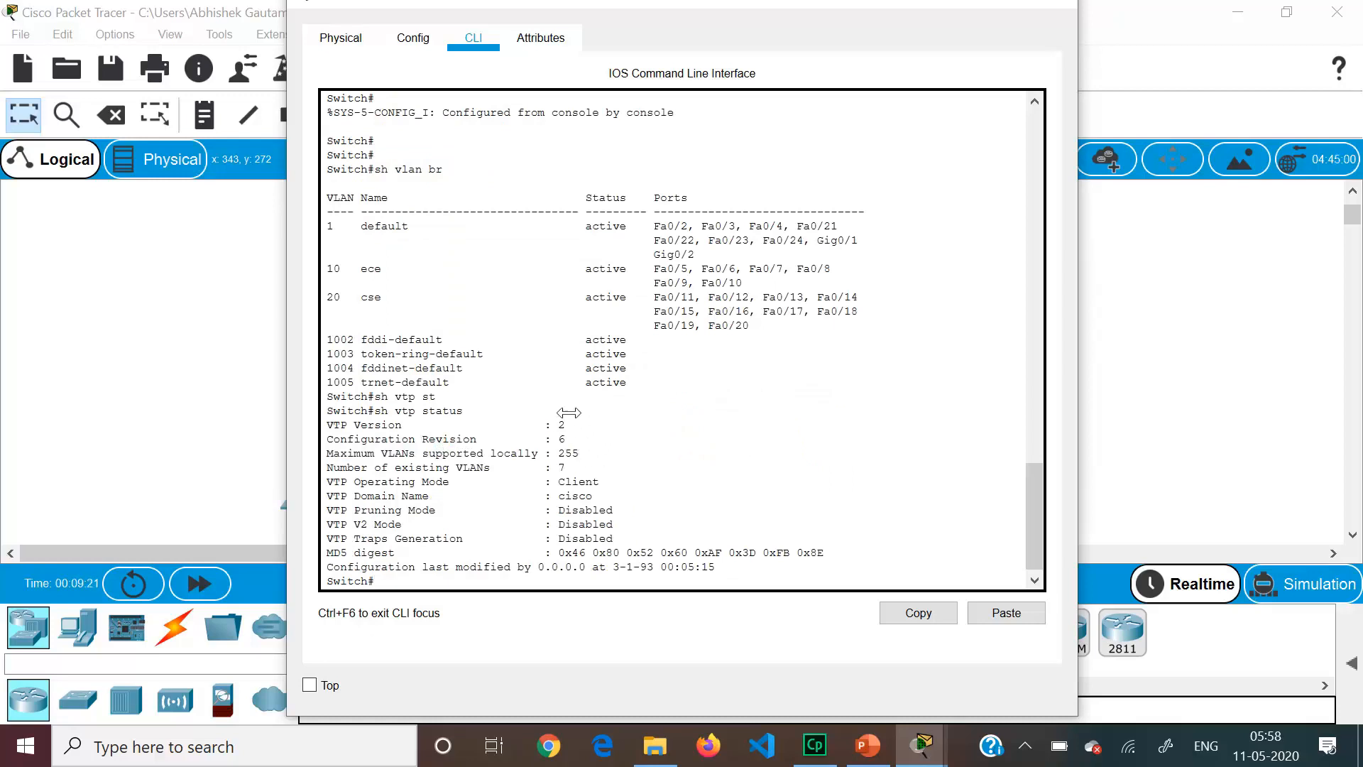
mouse_move(558, 426)
left_mouse_down()
mouse_move(547, 441)
mouse_move(566, 441)
left_mouse_up()
left_click(565, 445)
left_click_drag(569, 482, 593, 499)
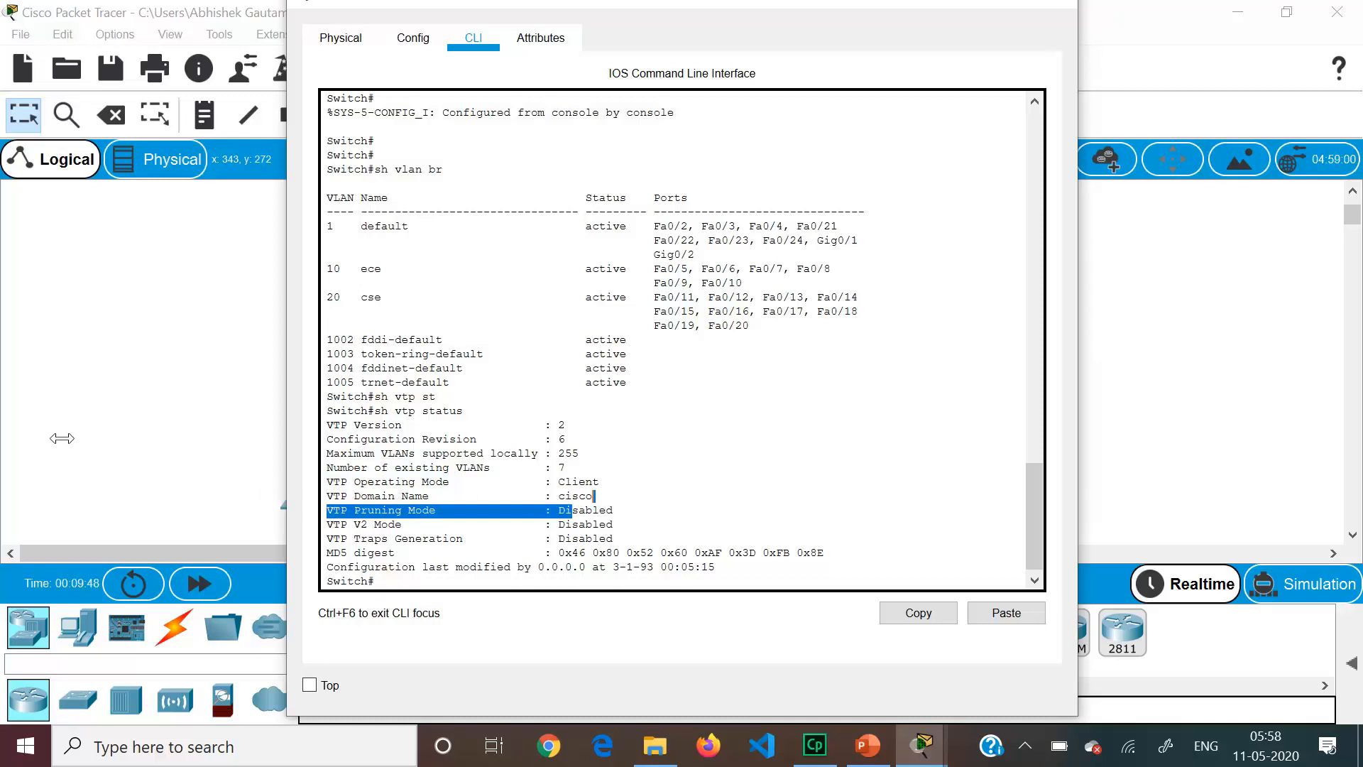
Enter global configuration mode on Switch1 and begin an interface command with int.
left_click(381, 580)
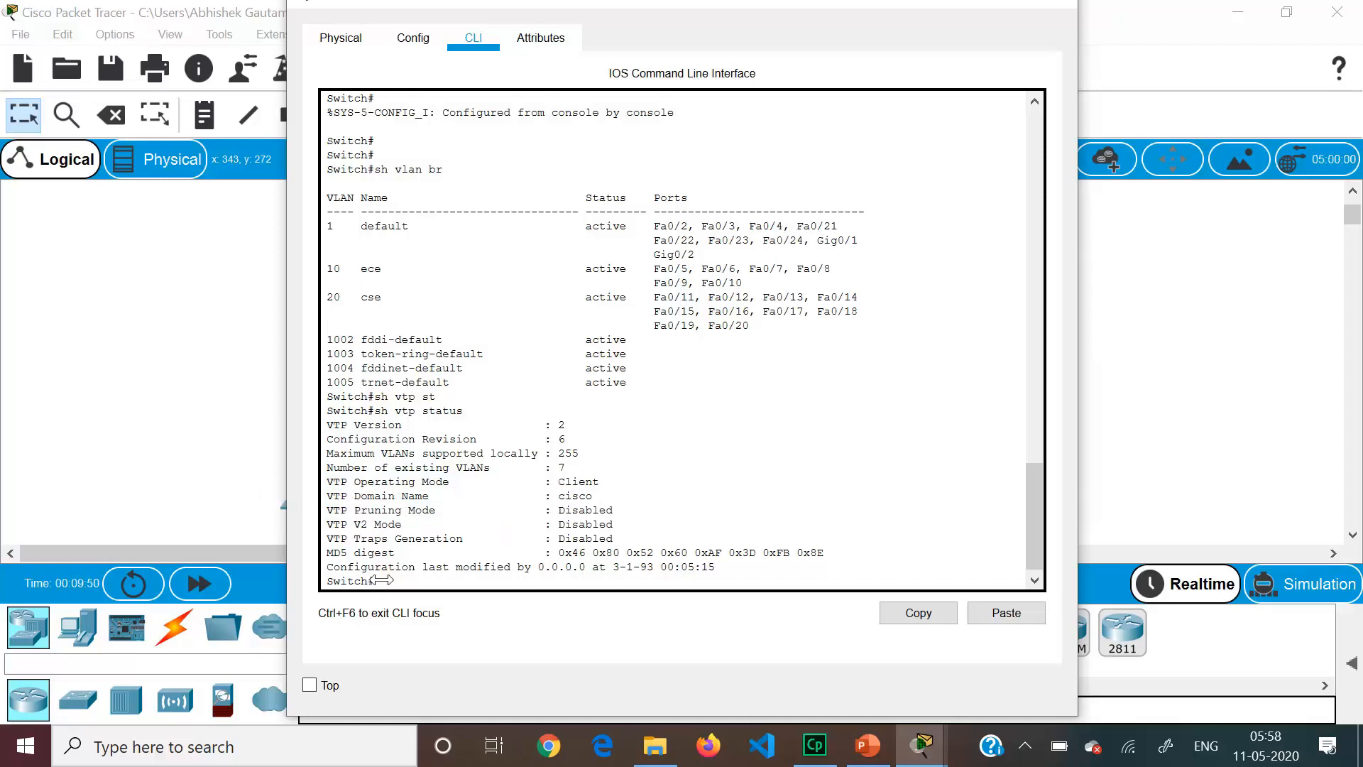
type("conf t")
key("Return")
key("Return")
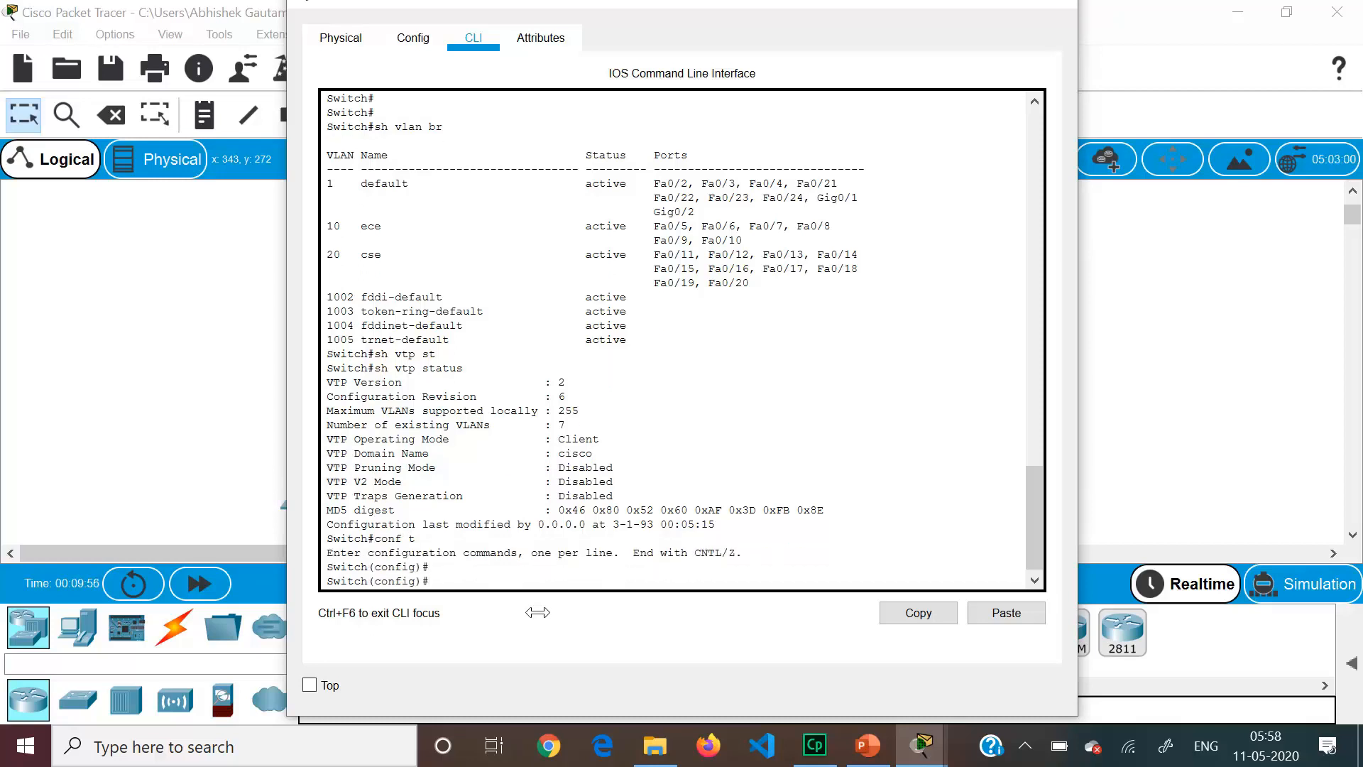
type("int")
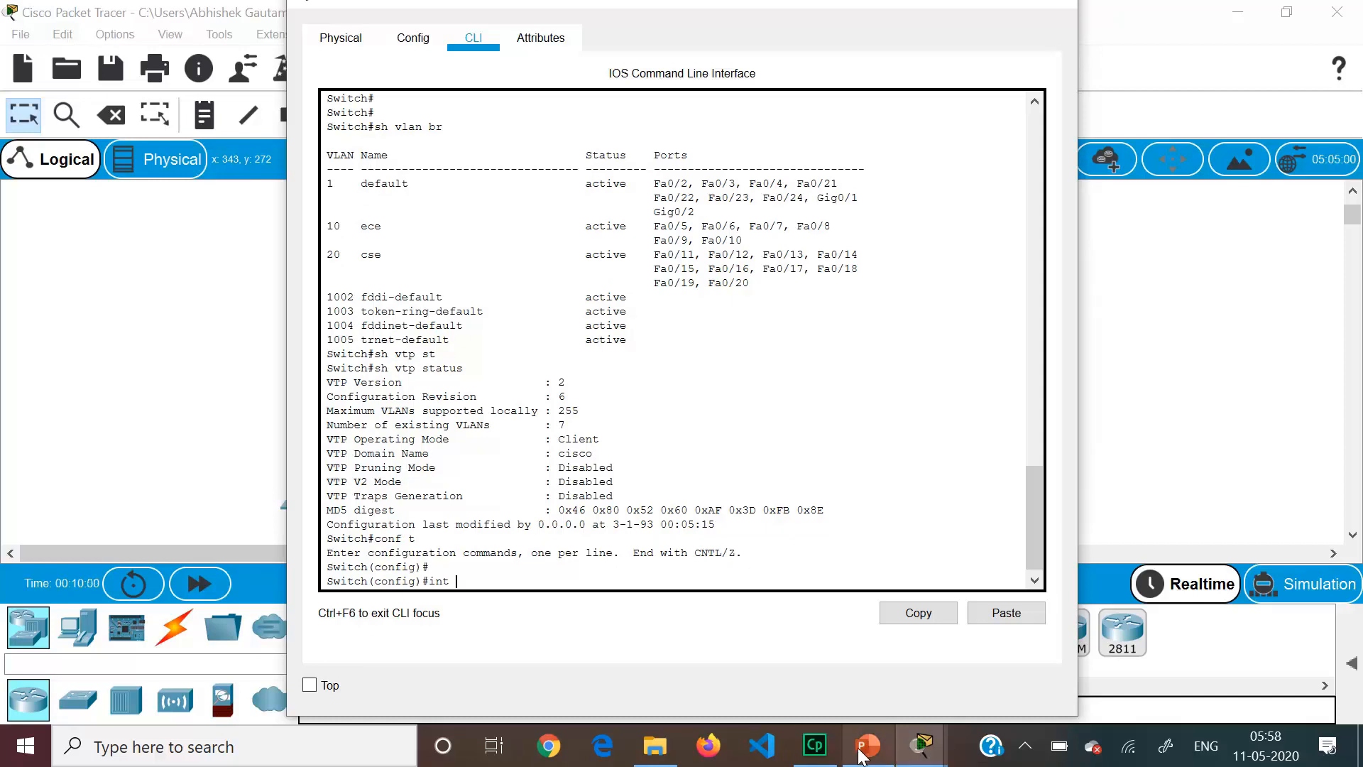
Switch to PowerPoint to review the slide on assigning switchports to VLANs on switches 1 and 2, and return to Packet Tracer.
mouse_move(868, 746)
left_click(818, 665)
left_click(54, 476)
key("Down")
key("Up")
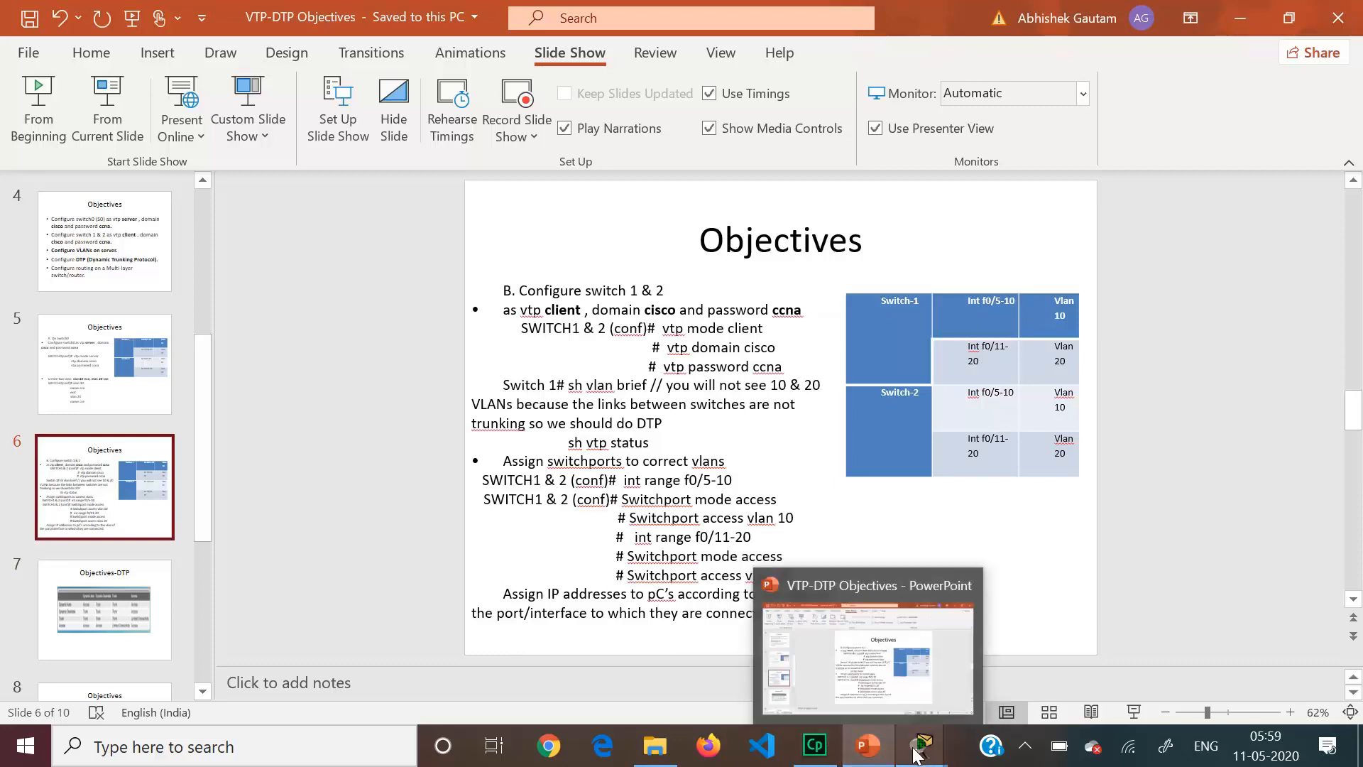
mouse_move(922, 744)
left_click(654, 652)
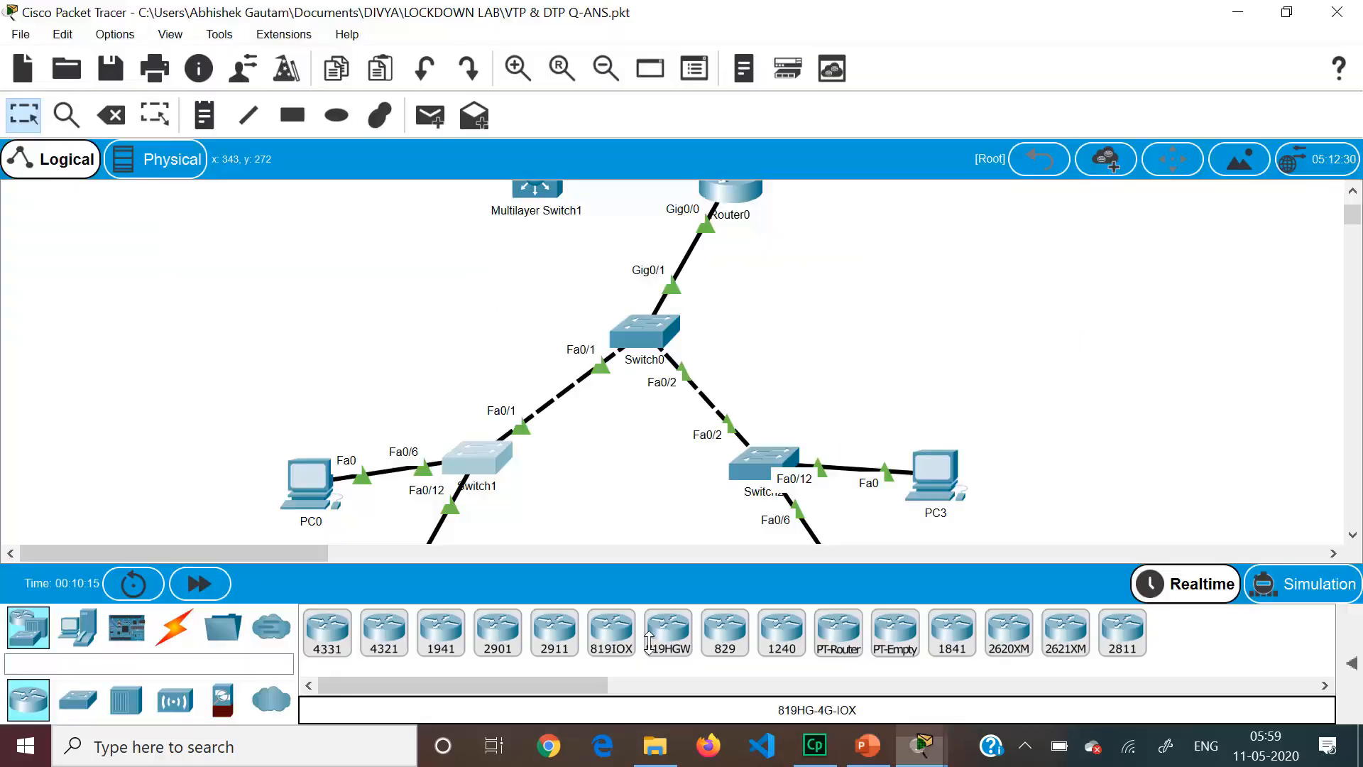
Enter configuration of the interface range f0/5-10 on Switch1.
left_click(497, 458)
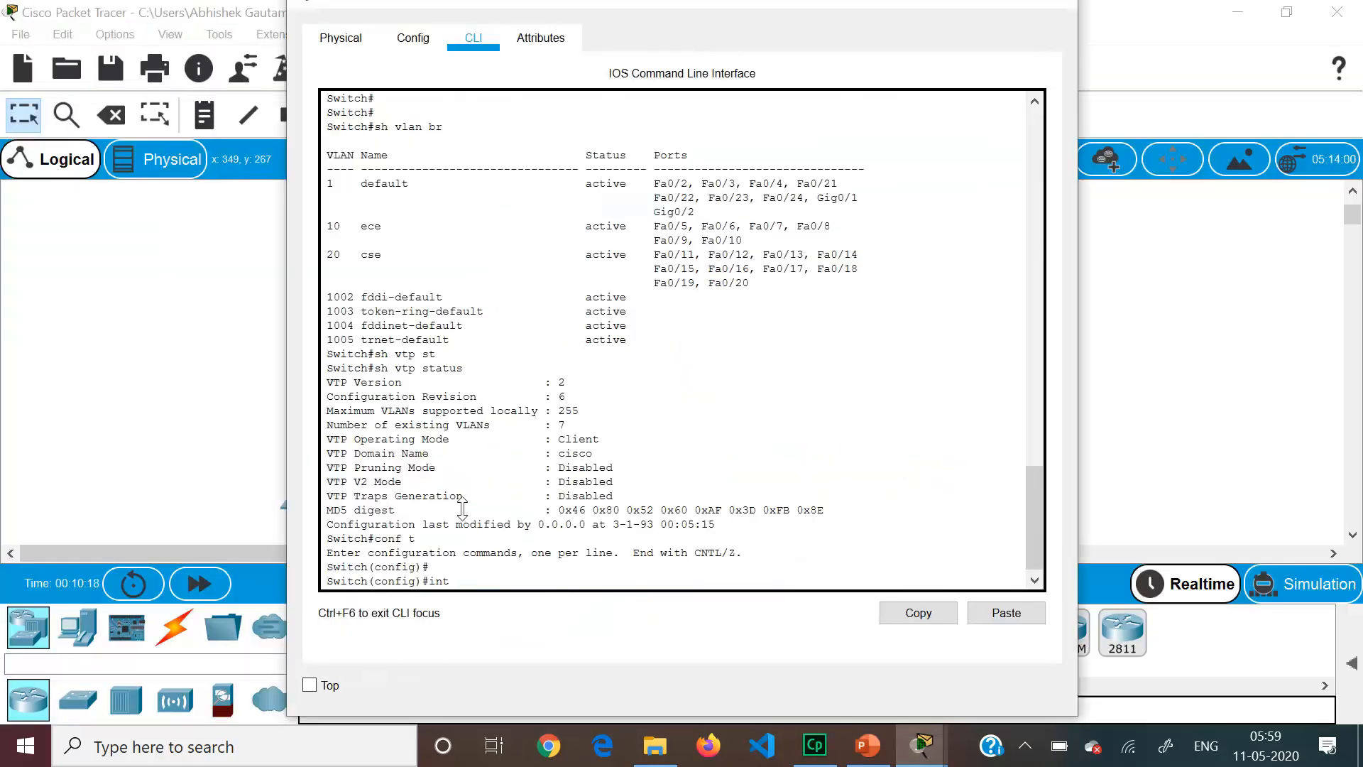
type("range")
type("f0")
type("/")
key("Return")
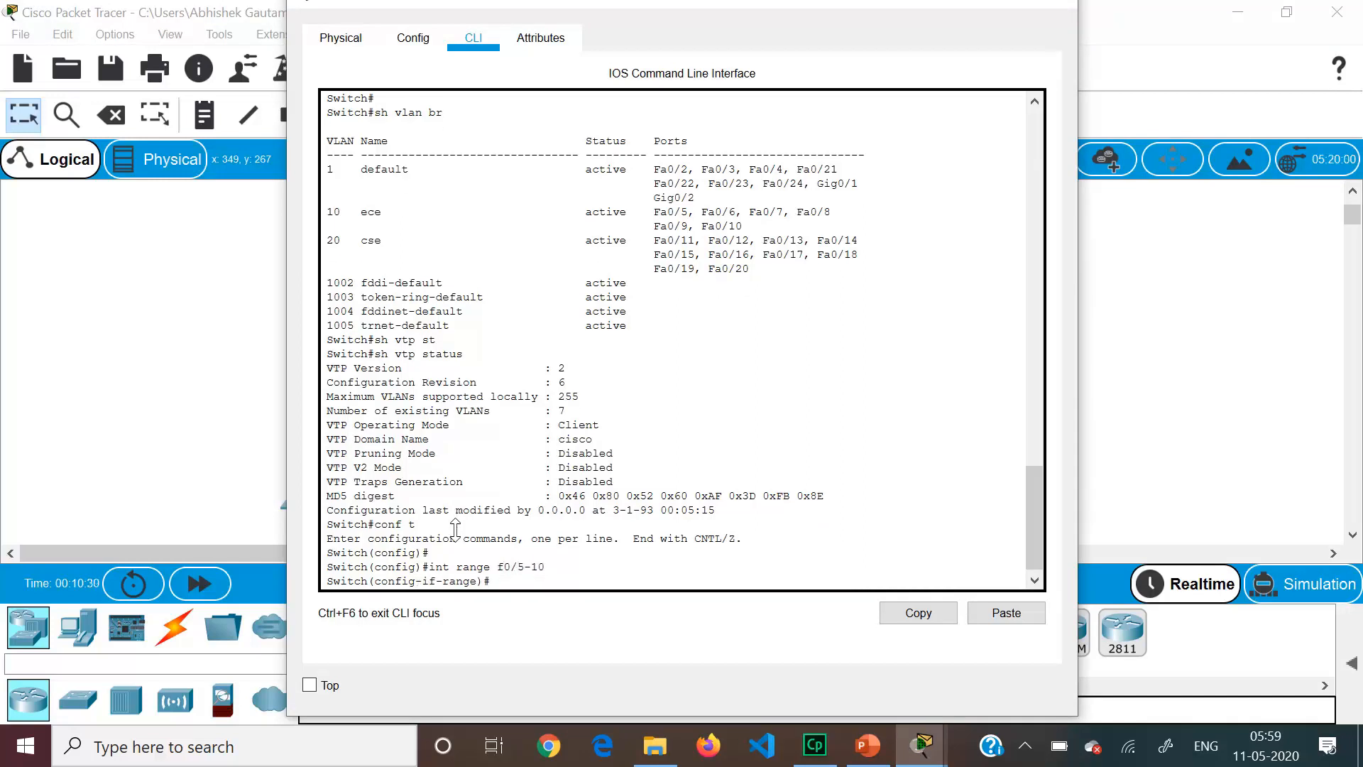
Set interfaces f0/5-10 on Switch1 to access mode with switchport mode access.
type("sw")
key("Tab")
type("m")
key("Tab")
type("o")
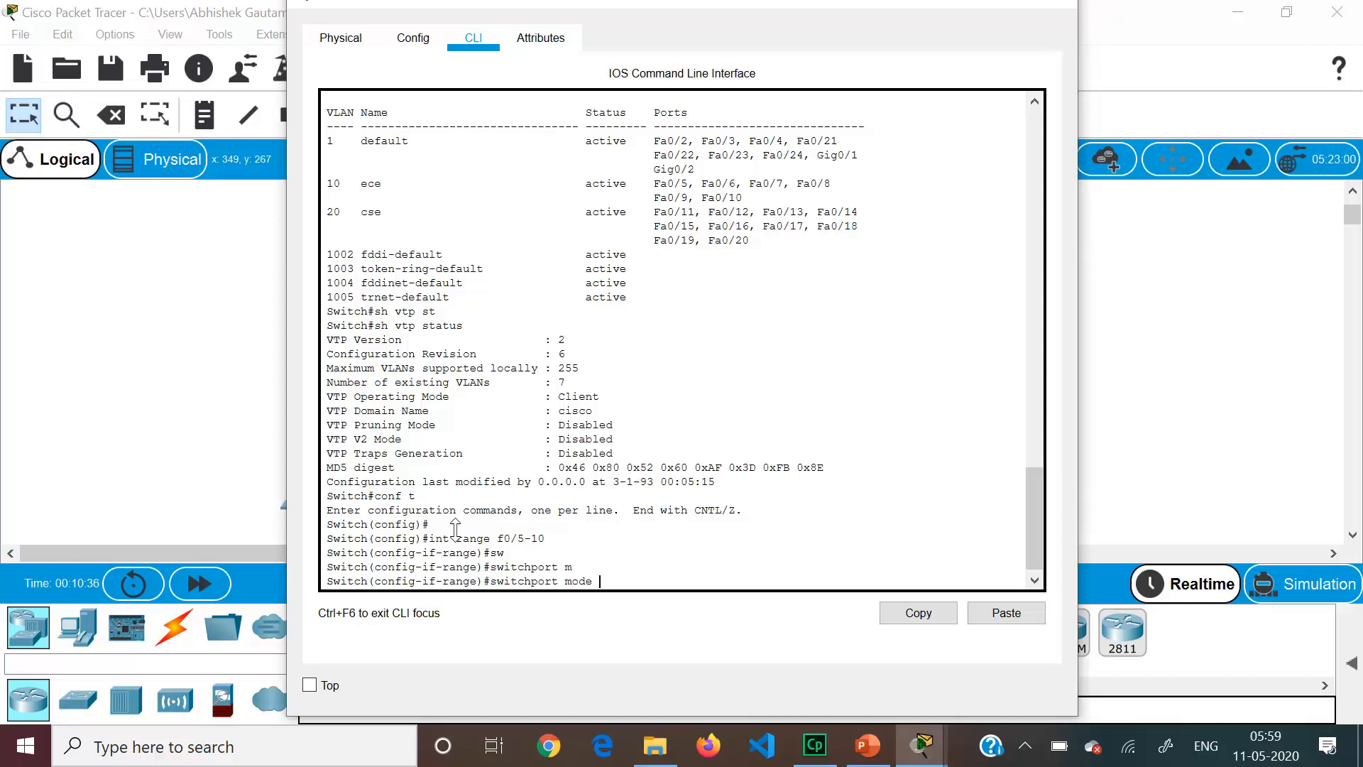
key("Tab")
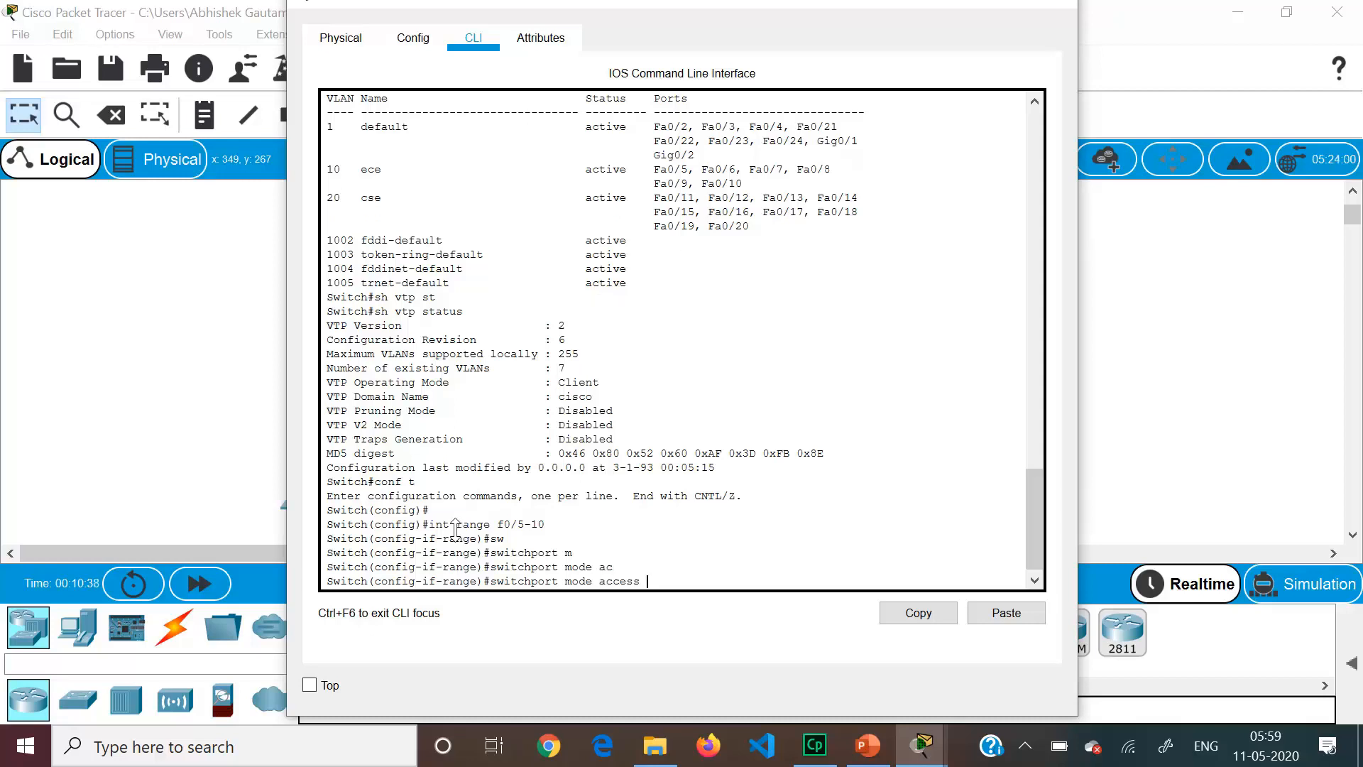
key("Return")
Assign interfaces f0/5-10 on Switch1 to VLAN 10 with switchport access vlan 10.
type("sw")
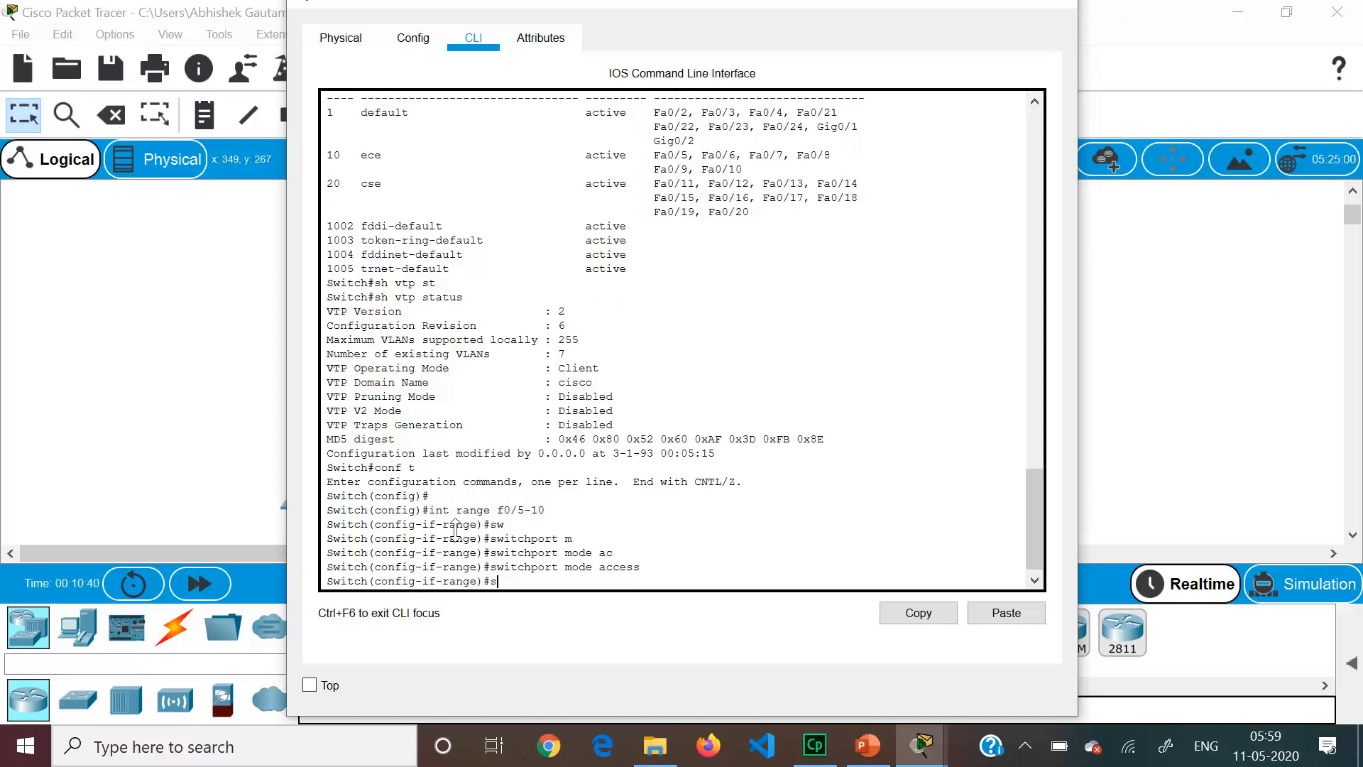
key("Tab")
type("ac")
key("Tab")
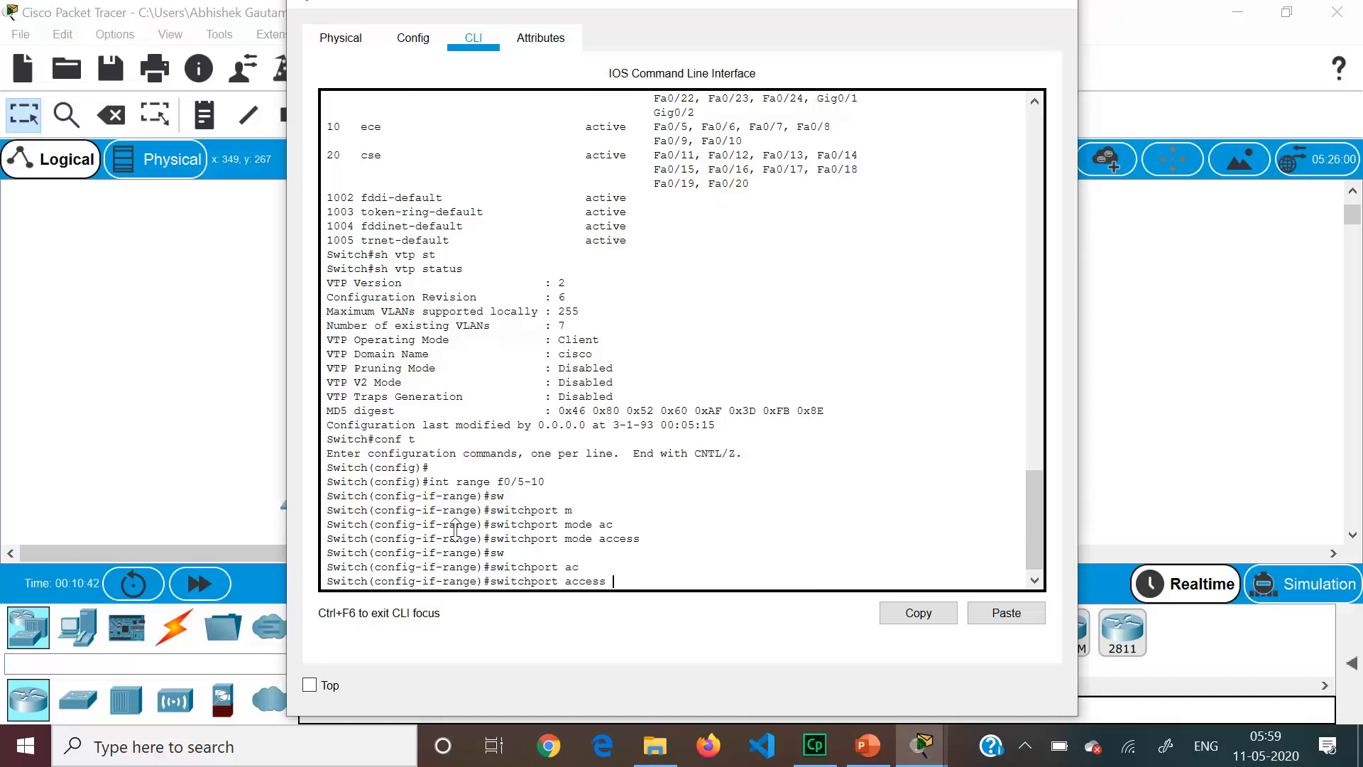
type("vl")
key("Tab")
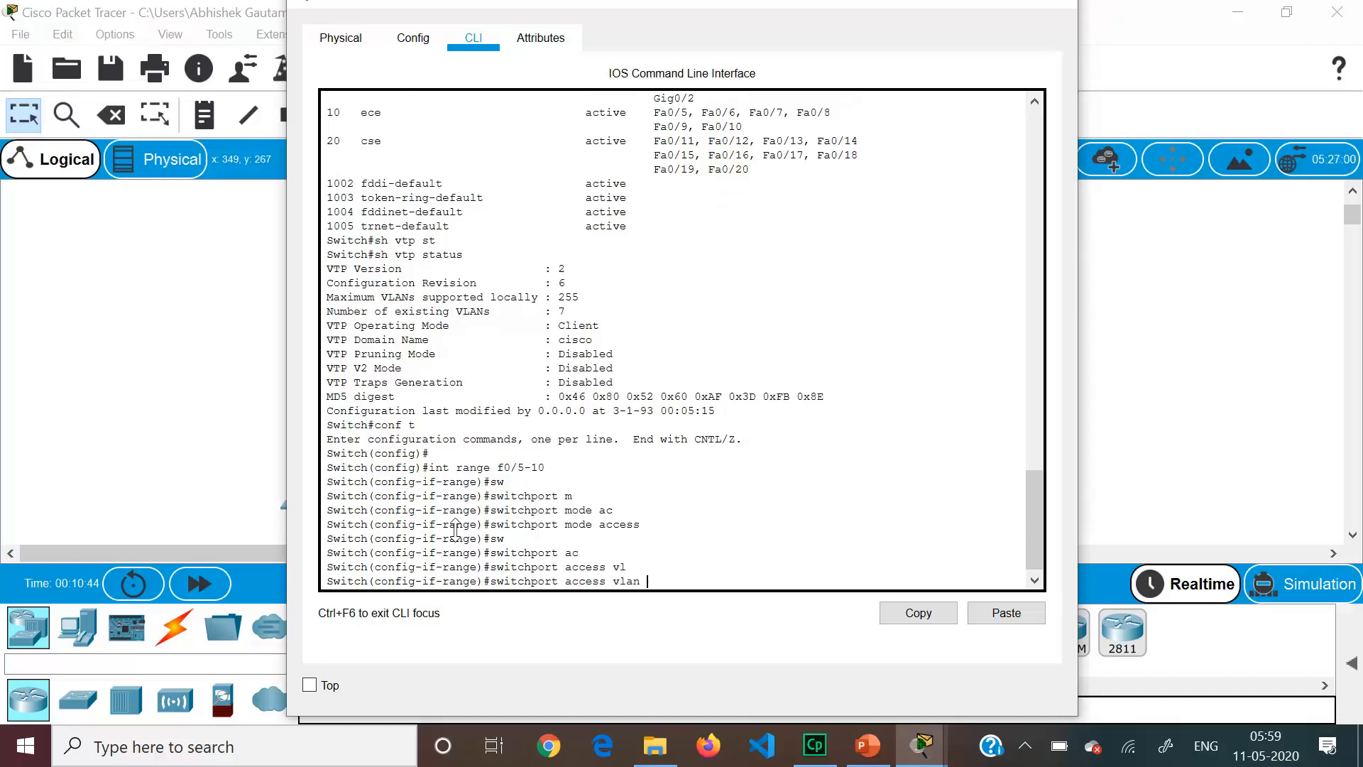
type("10")
key("Return")
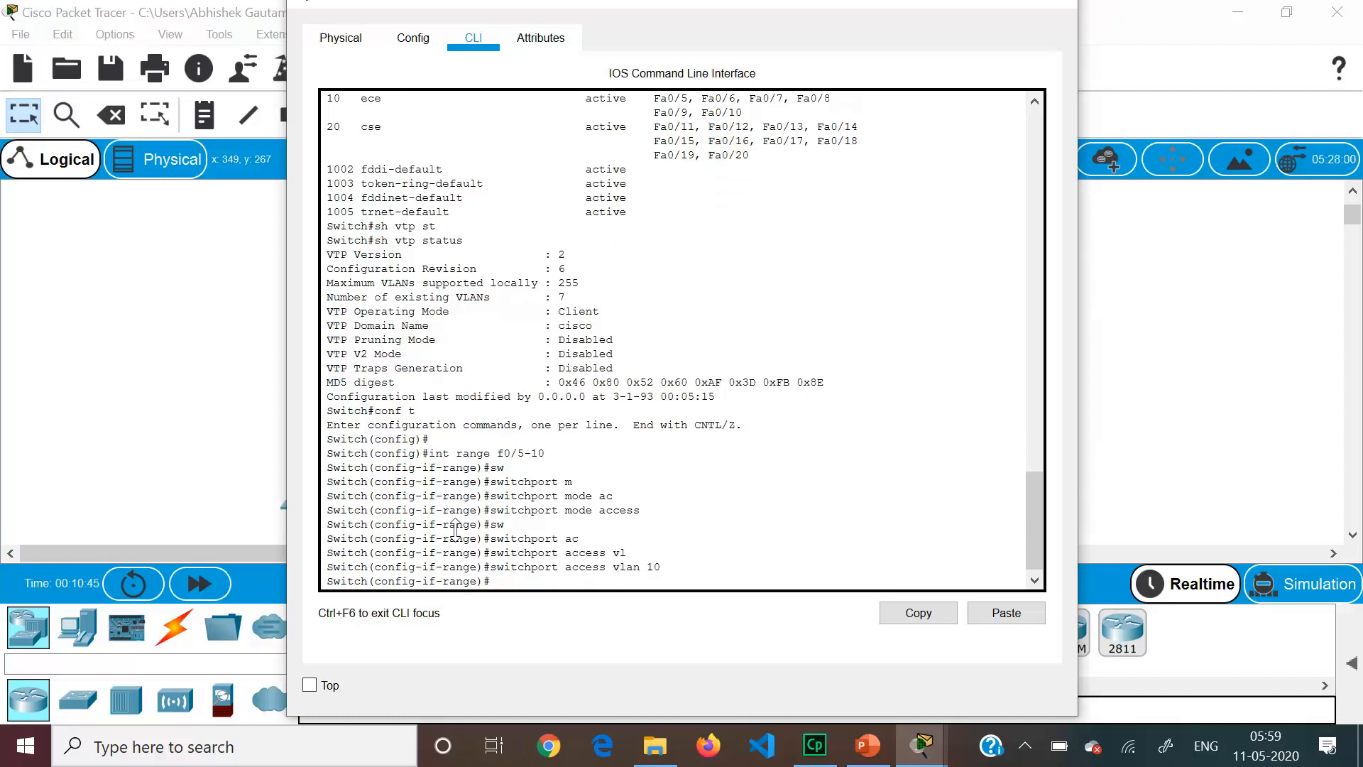
Enable the f0/5-10 interfaces on Switch1 with no sh and exit the interface range configuration.
type("e)#no sh")
key("Return")
key("Return")
type("exi")
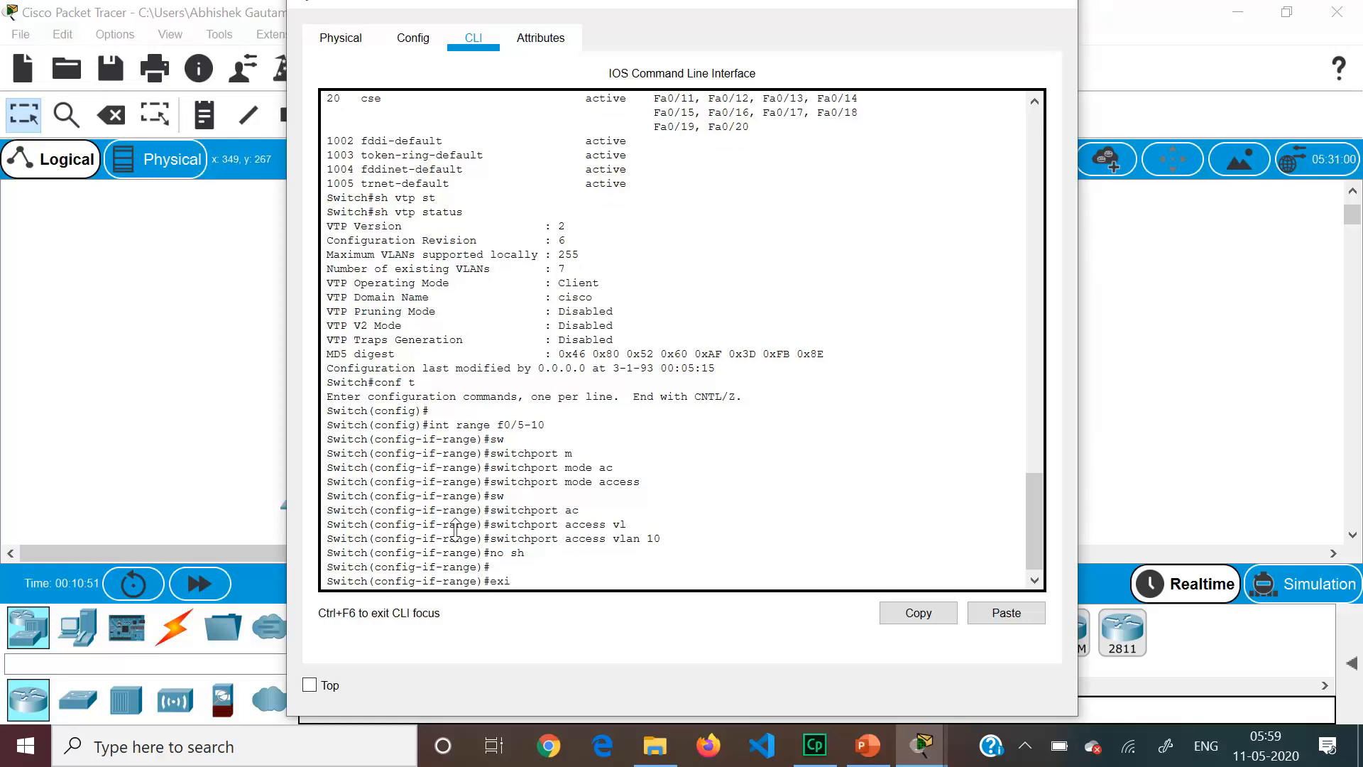
type("t")
key("Return")
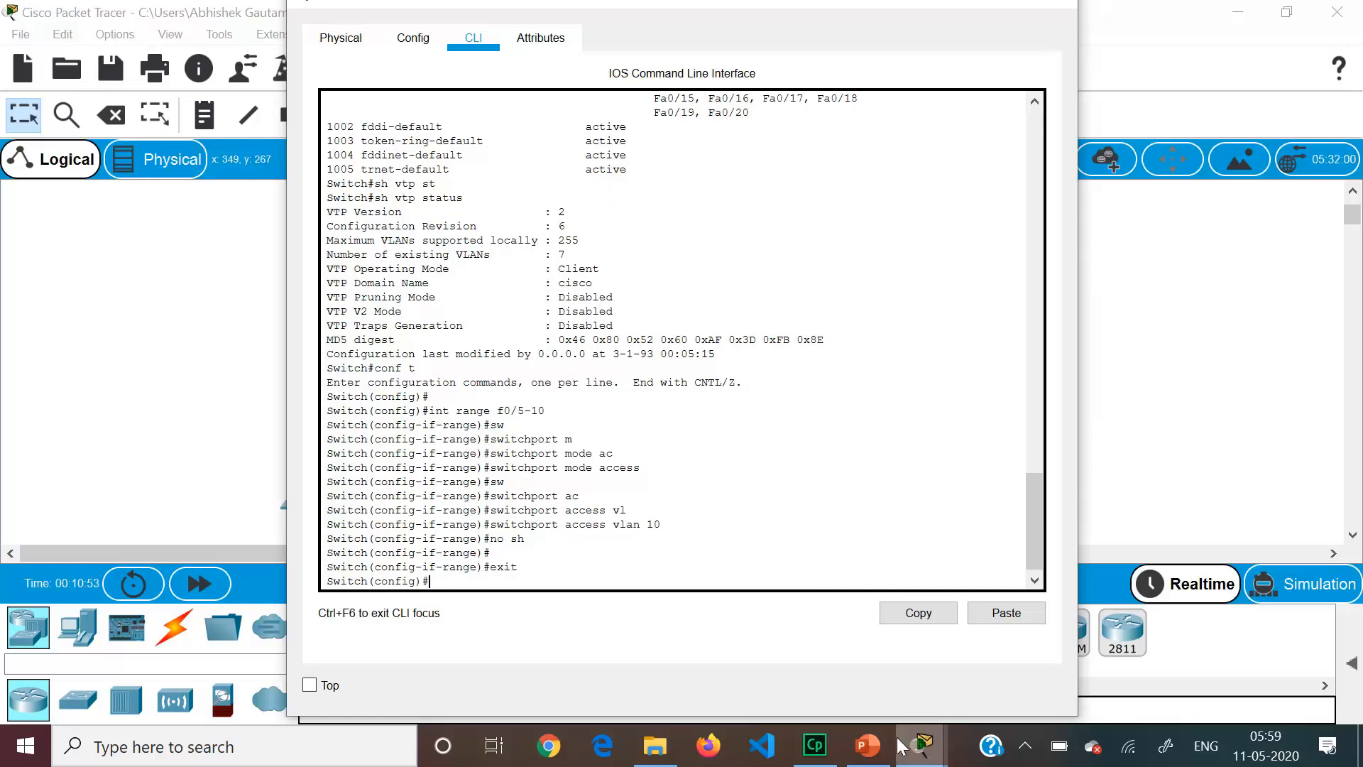
Check the VLAN port table on the PowerPoint slide and enter configuration of interface range f0/11-20 on Switch1.
mouse_move(875, 750)
left_click(886, 650)
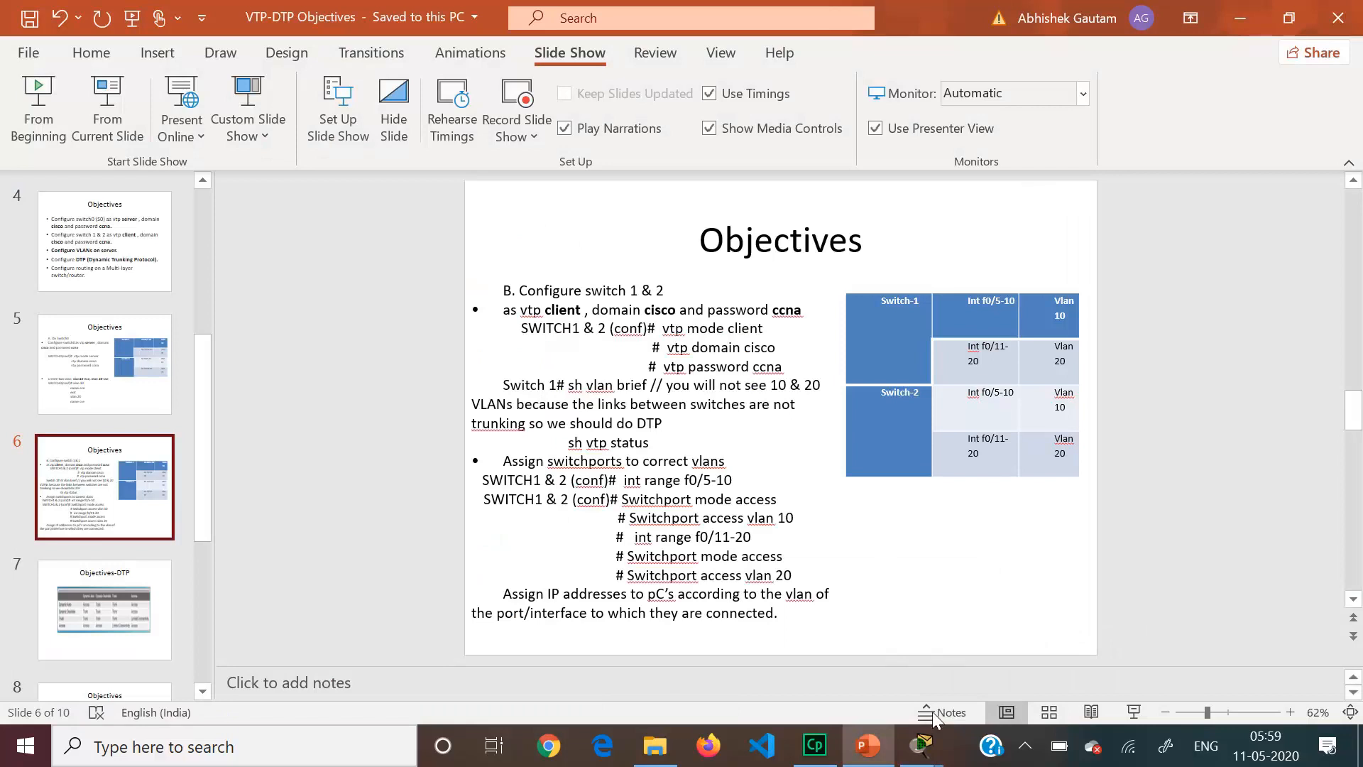
mouse_move(932, 755)
left_click(735, 643)
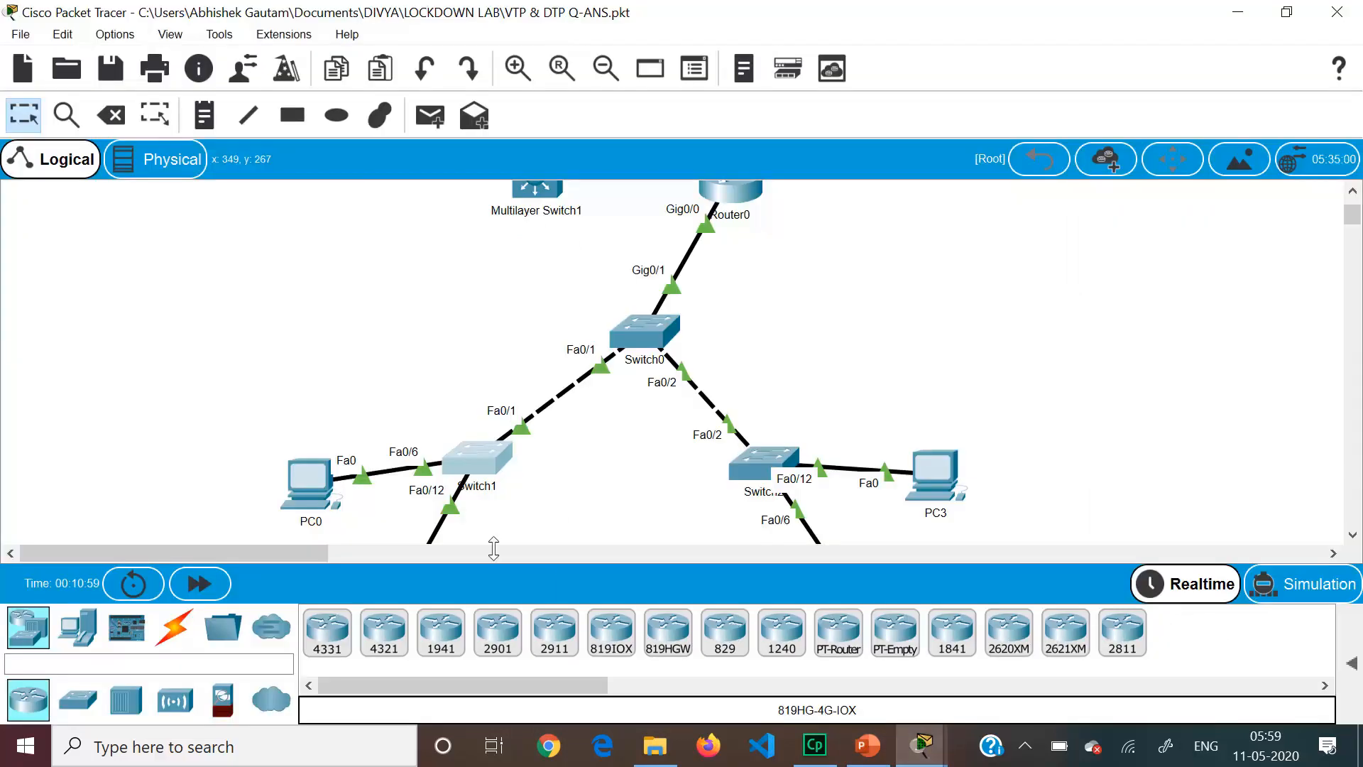
left_click(490, 462)
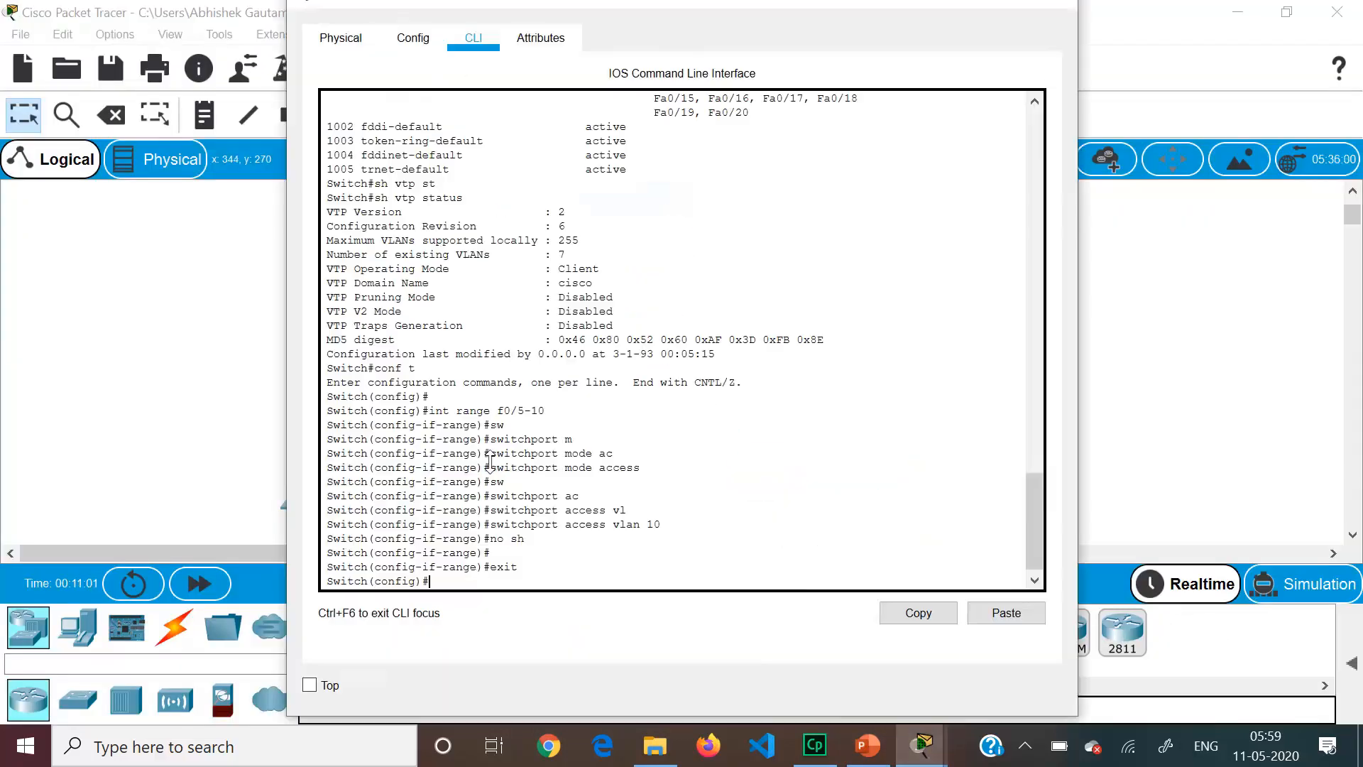
key("Up")
key("Up")
key("Up")
key("Up")
key("Up")
type("11-20")
key("Return")
Set interfaces f0/11-20 on Switch1 to access mode with switchport mode access.
key("Up")
key("Up")
key("Up")
key("Up")
key("Up")
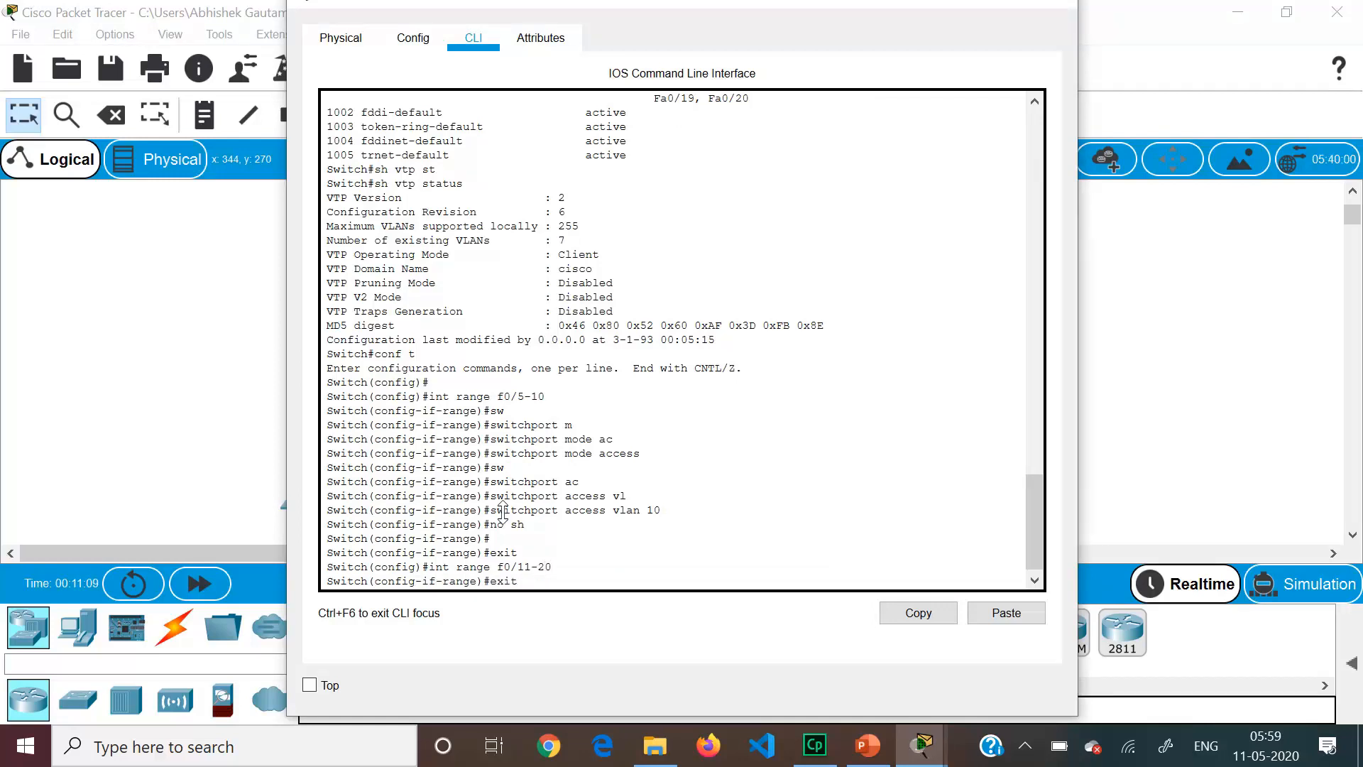
key("Return")
Assign interfaces f0/11-20 on Switch1 to VLAN 20 with switchport access vlan 20 and return to the topology.
key("Up")
key("Up")
key("Up")
key("Up")
key("Up")
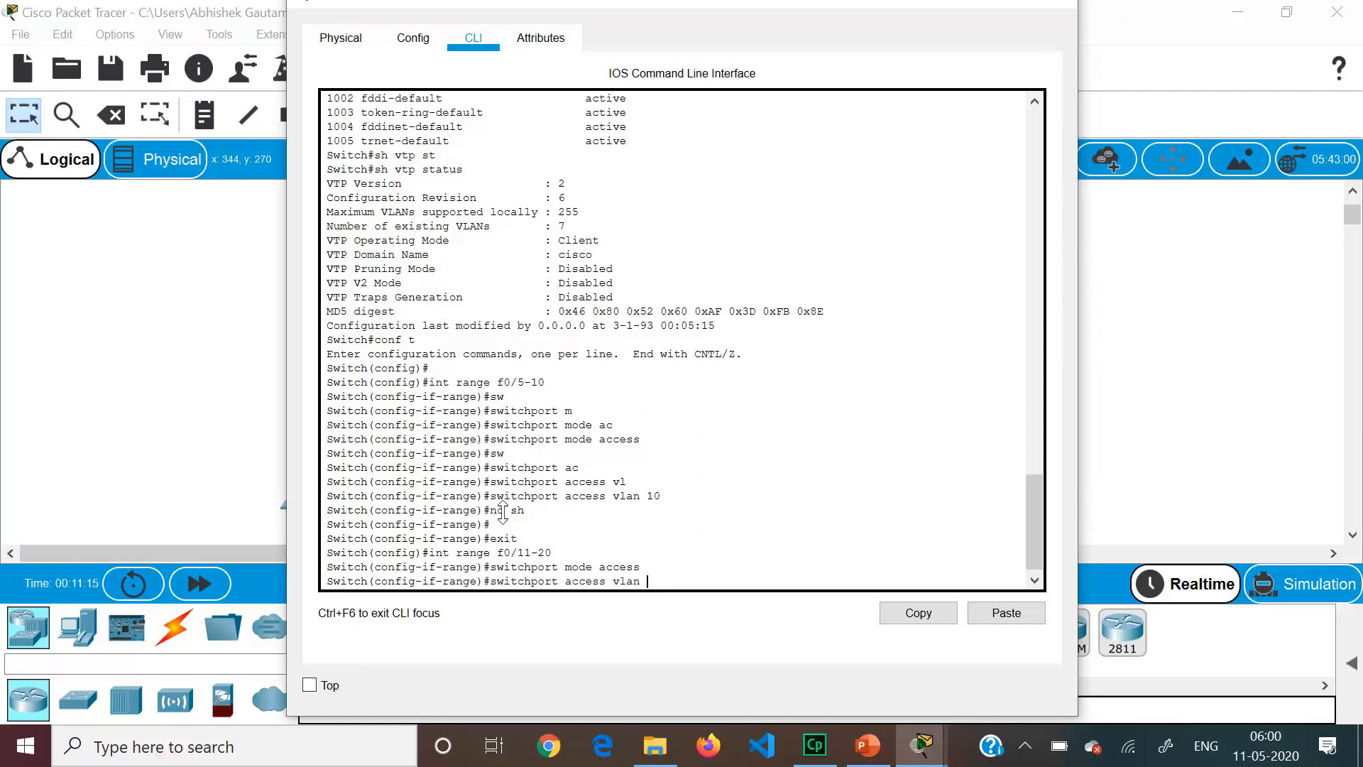
key("Return")
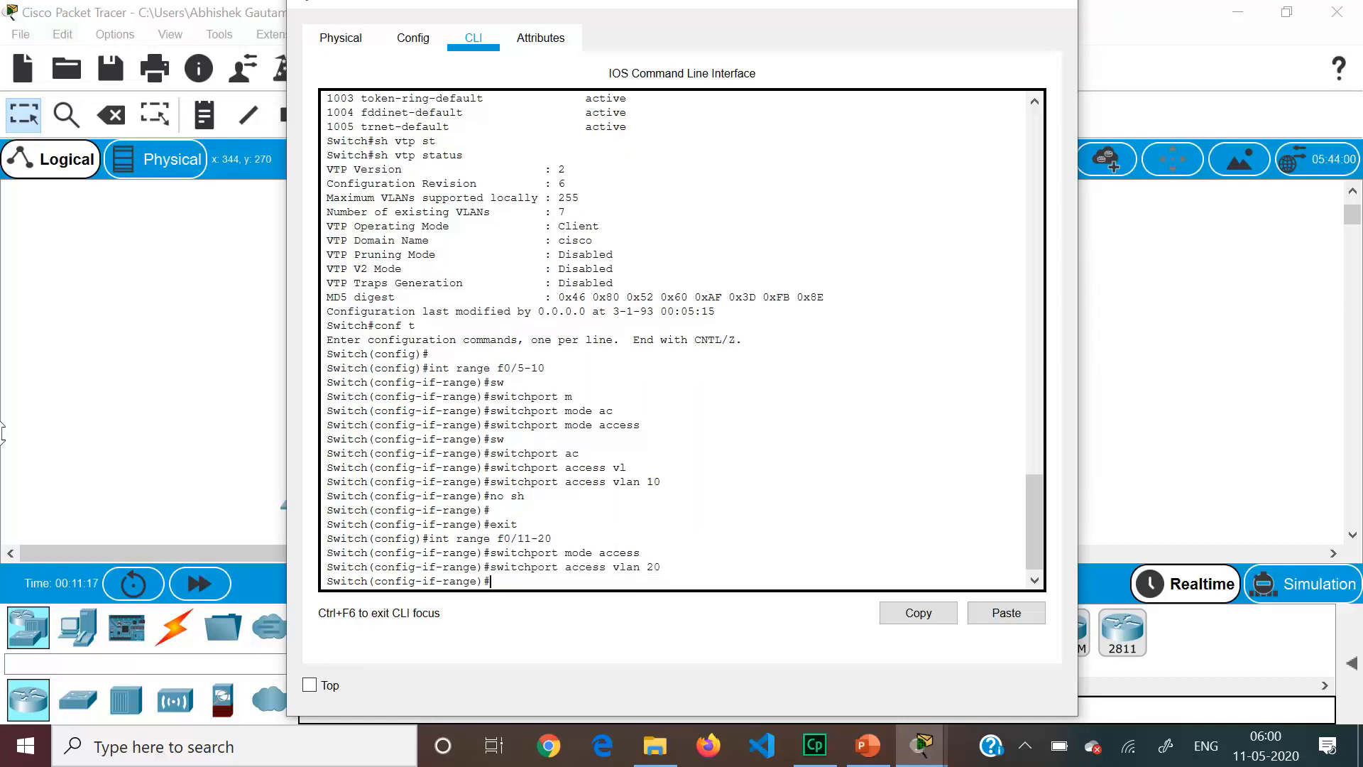
left_click(154, 416)
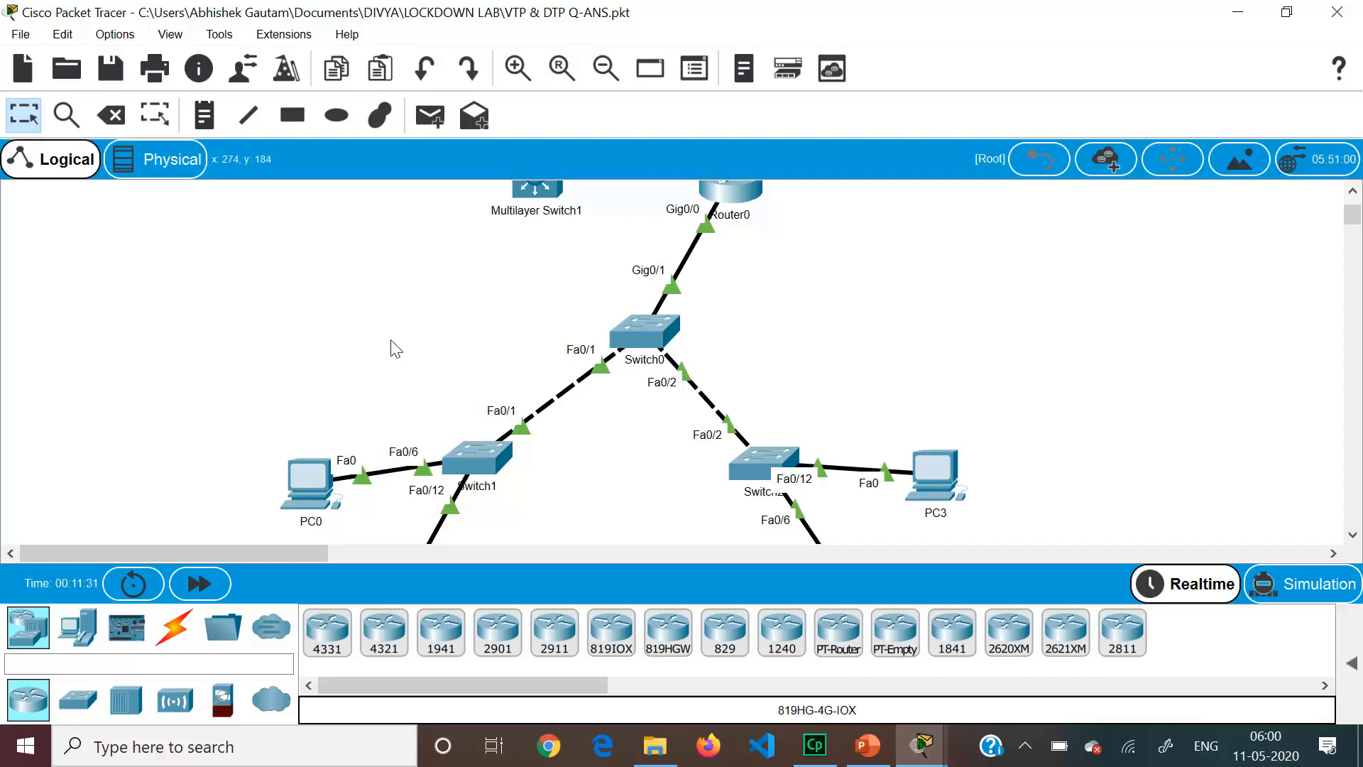
Run sh vlan br on Switch2 to examine the ports of VLANs 10 and 20, and review the port assignment commands on Switch1.
scroll(395, 348, "down", 4)
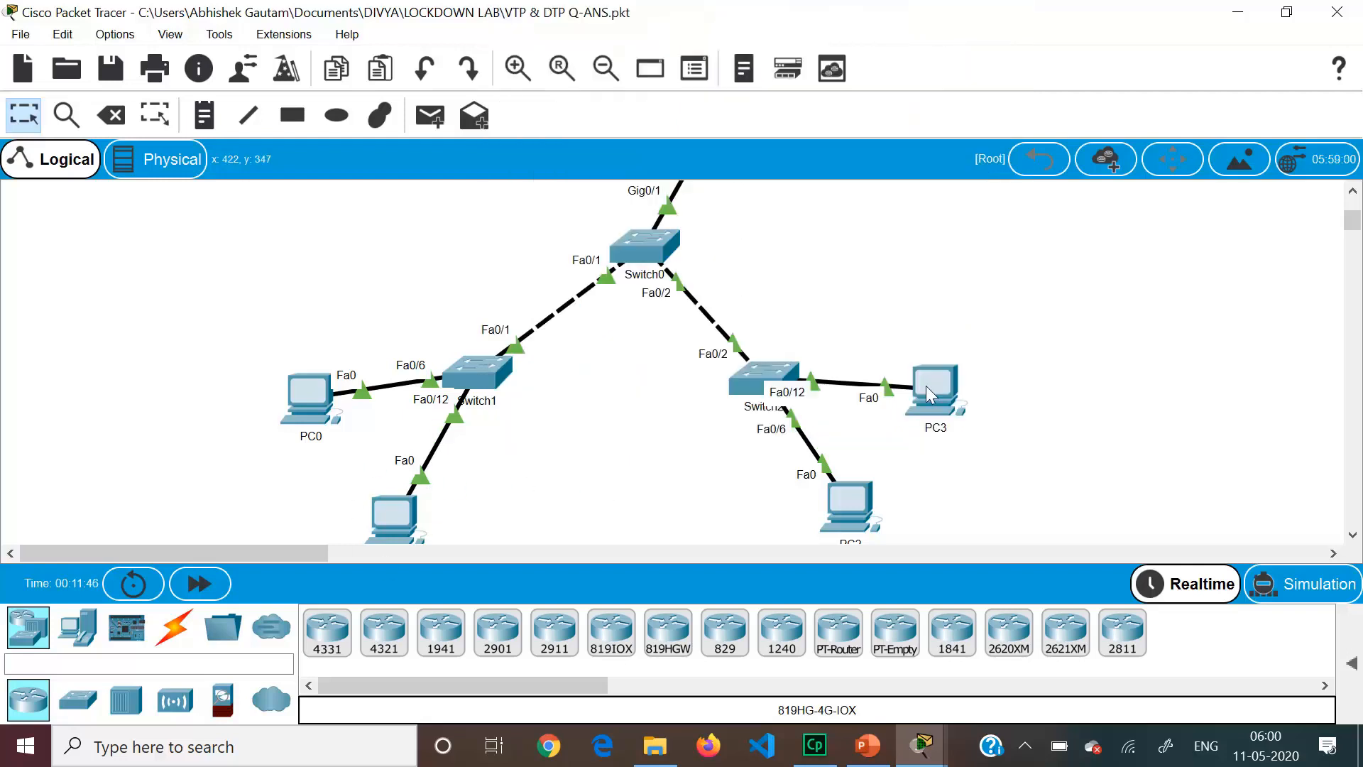
left_click(761, 378)
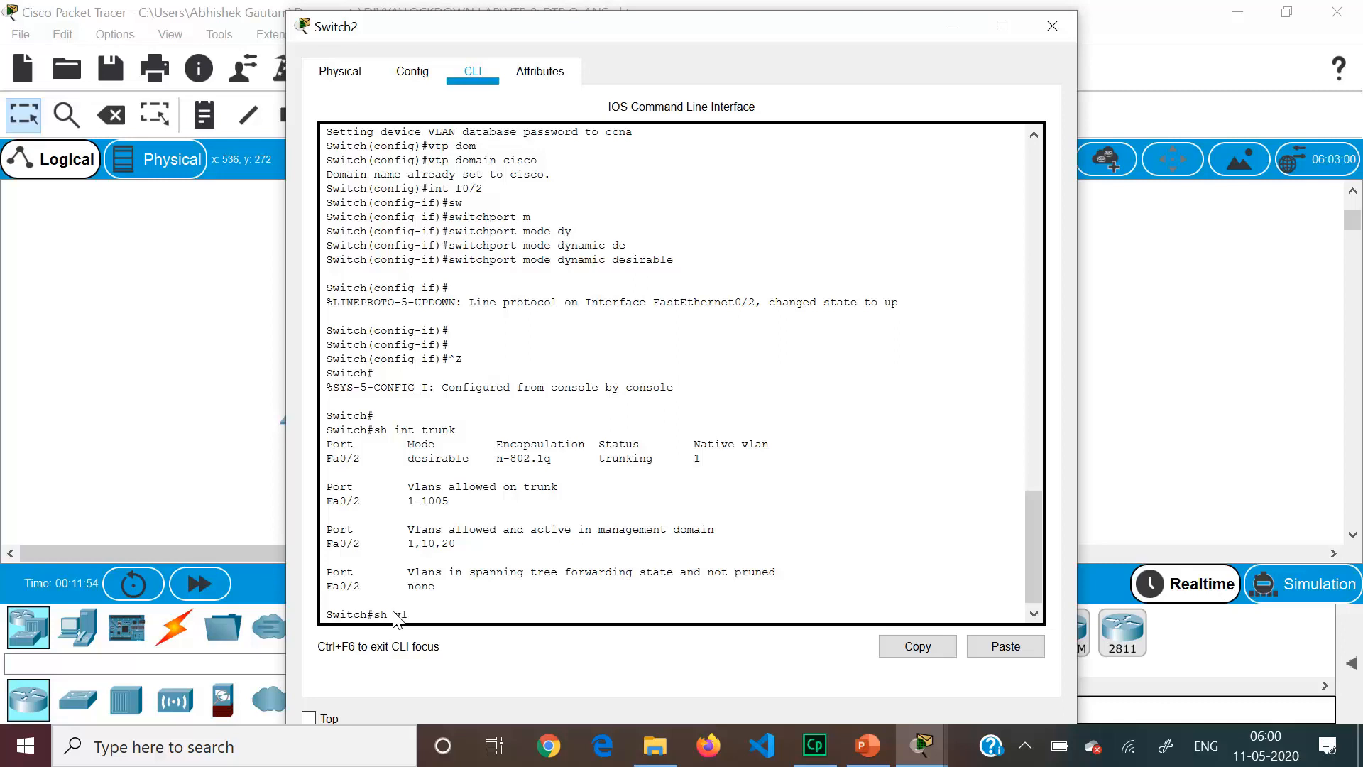
type("sh vlan br")
key("Return")
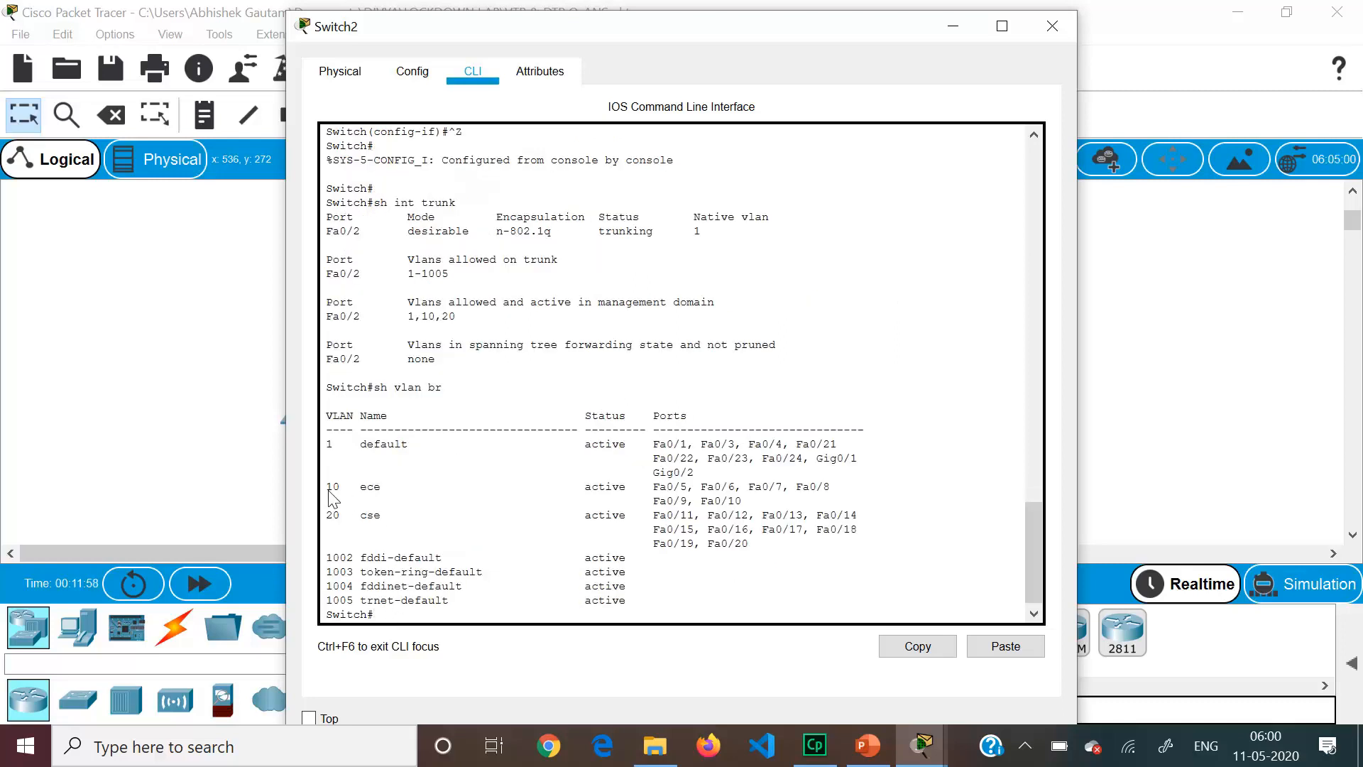
left_click_drag(328, 490, 758, 507)
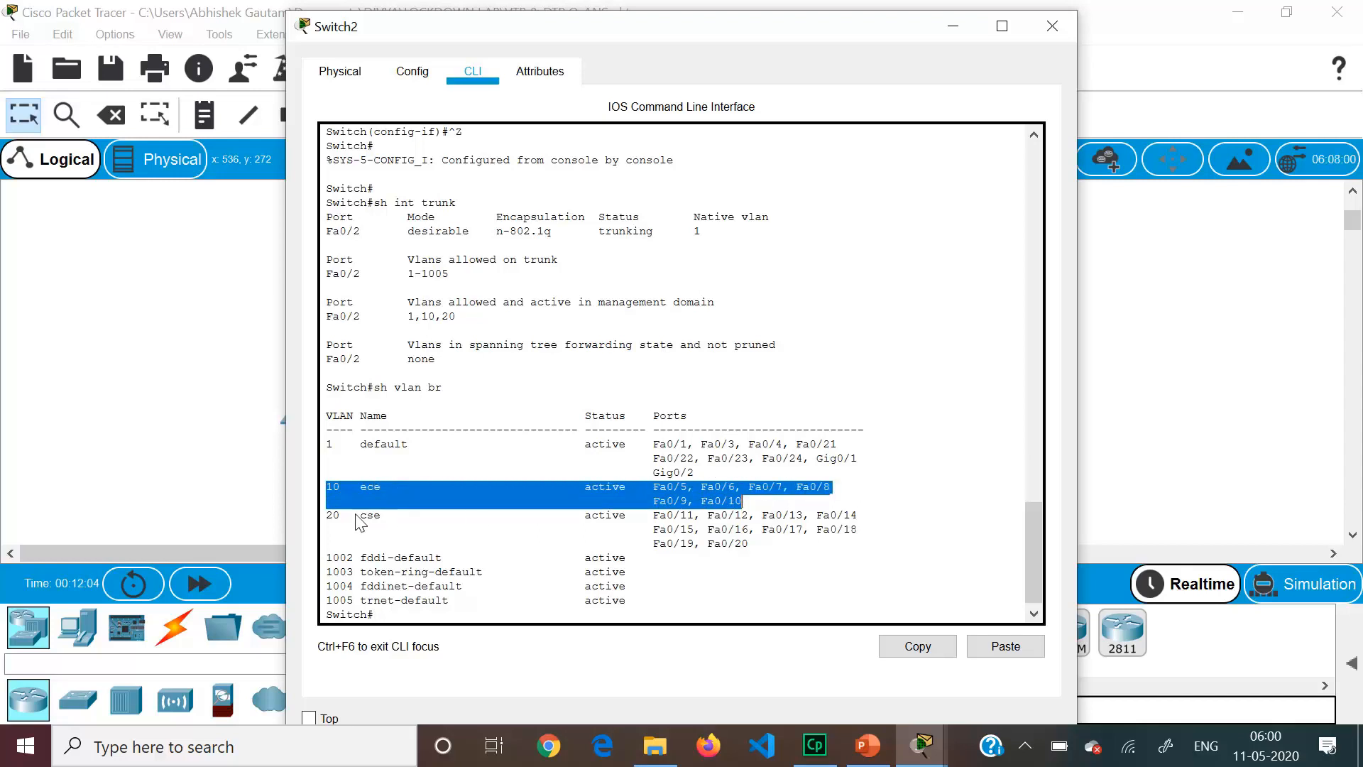
mouse_move(325, 507)
left_mouse_down()
mouse_move(508, 542)
mouse_move(772, 552)
mouse_move(610, 523)
mouse_move(338, 507)
left_mouse_up()
left_click(774, 553)
left_click(147, 367)
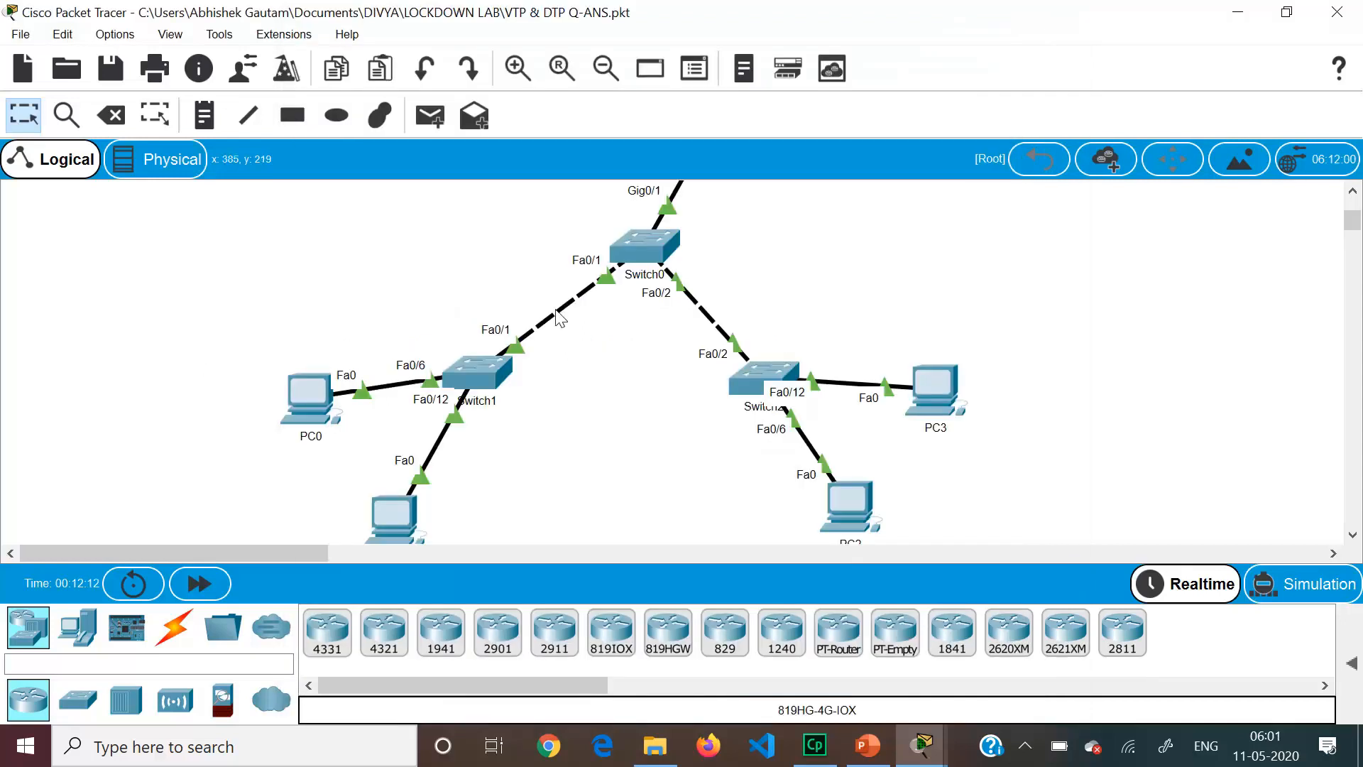
left_click(497, 371)
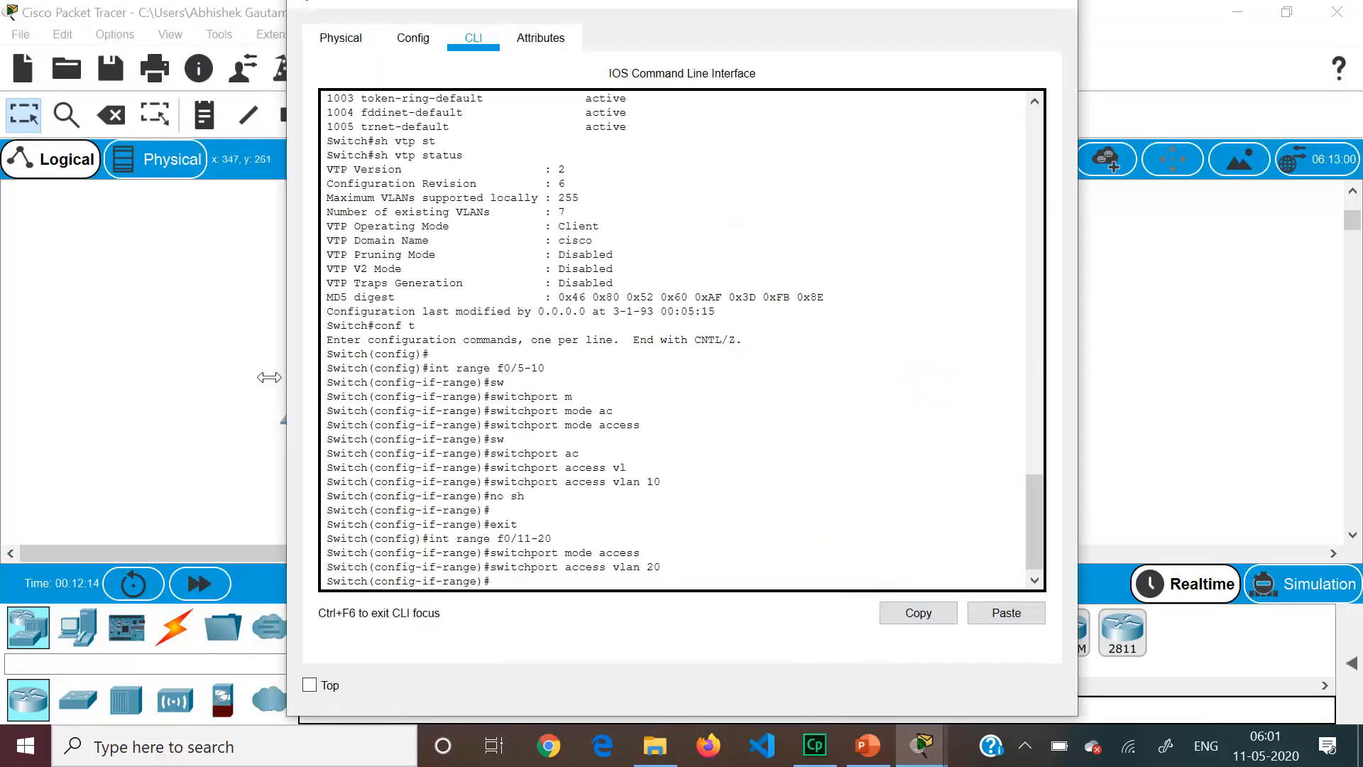
left_click(269, 377)
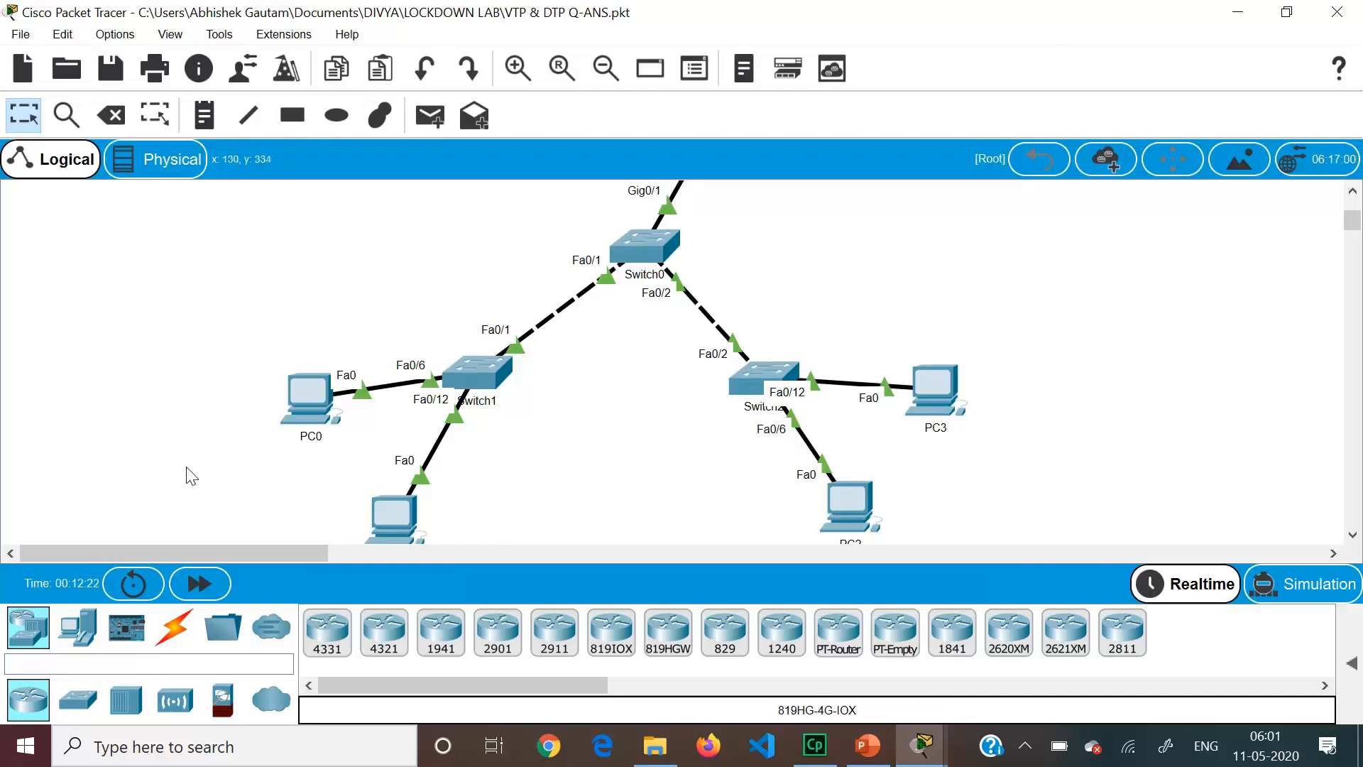
Place a two-line note reading "vlan 10-192.168.10.0/24" and "vlan 20- 192.168.20.0/24" in the topology, and move it above and left of PC0.
scroll(190, 476, "down", 2)
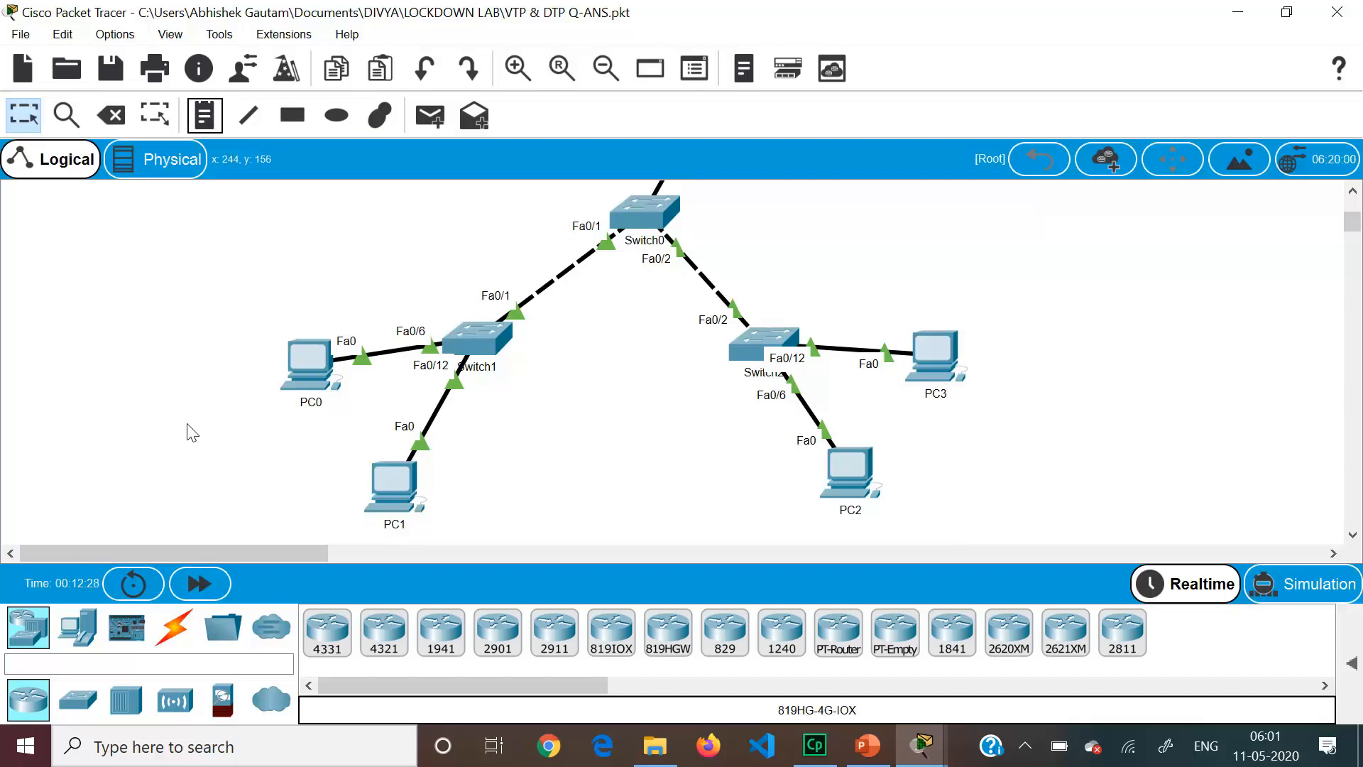
left_click(205, 115)
left_click(208, 119)
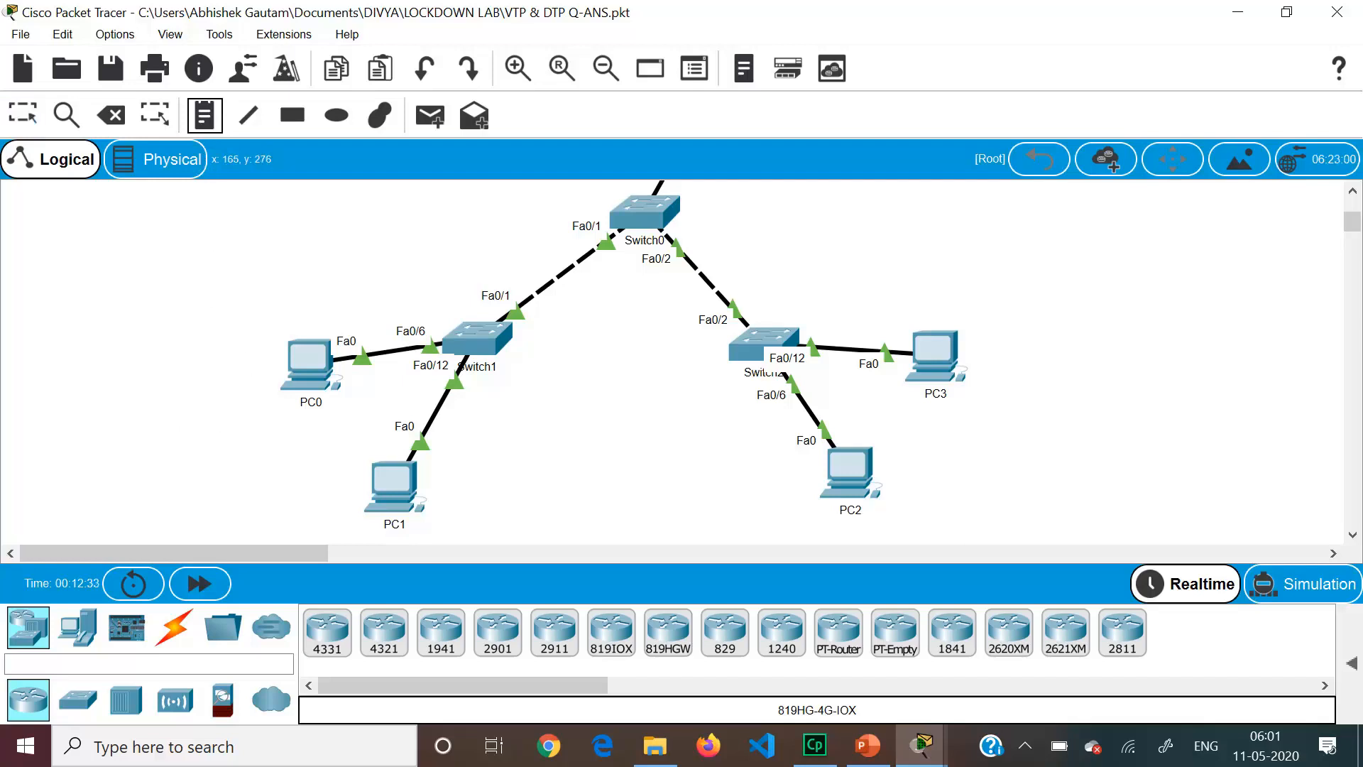
left_click(245, 431)
type("vlan 10-192.1")
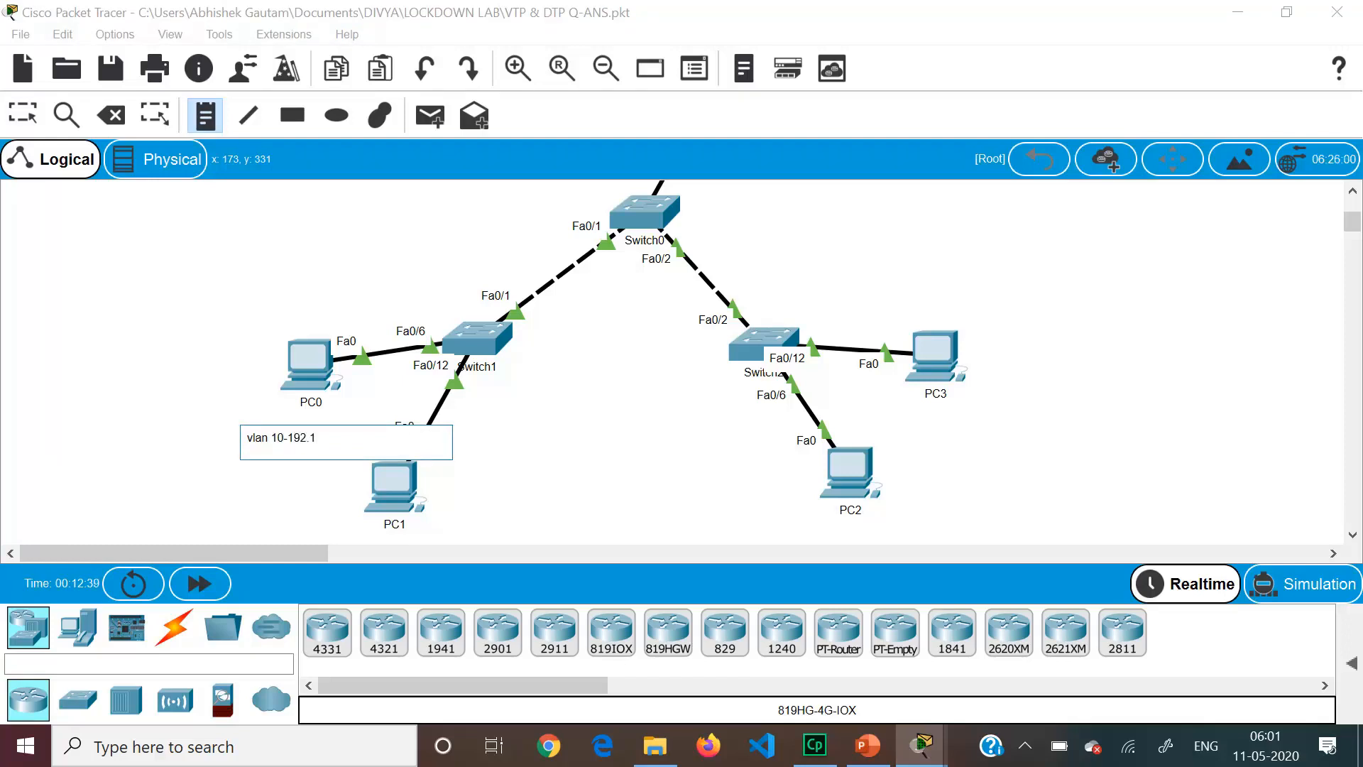
type("68.10.0/24")
key("Return")
type("v")
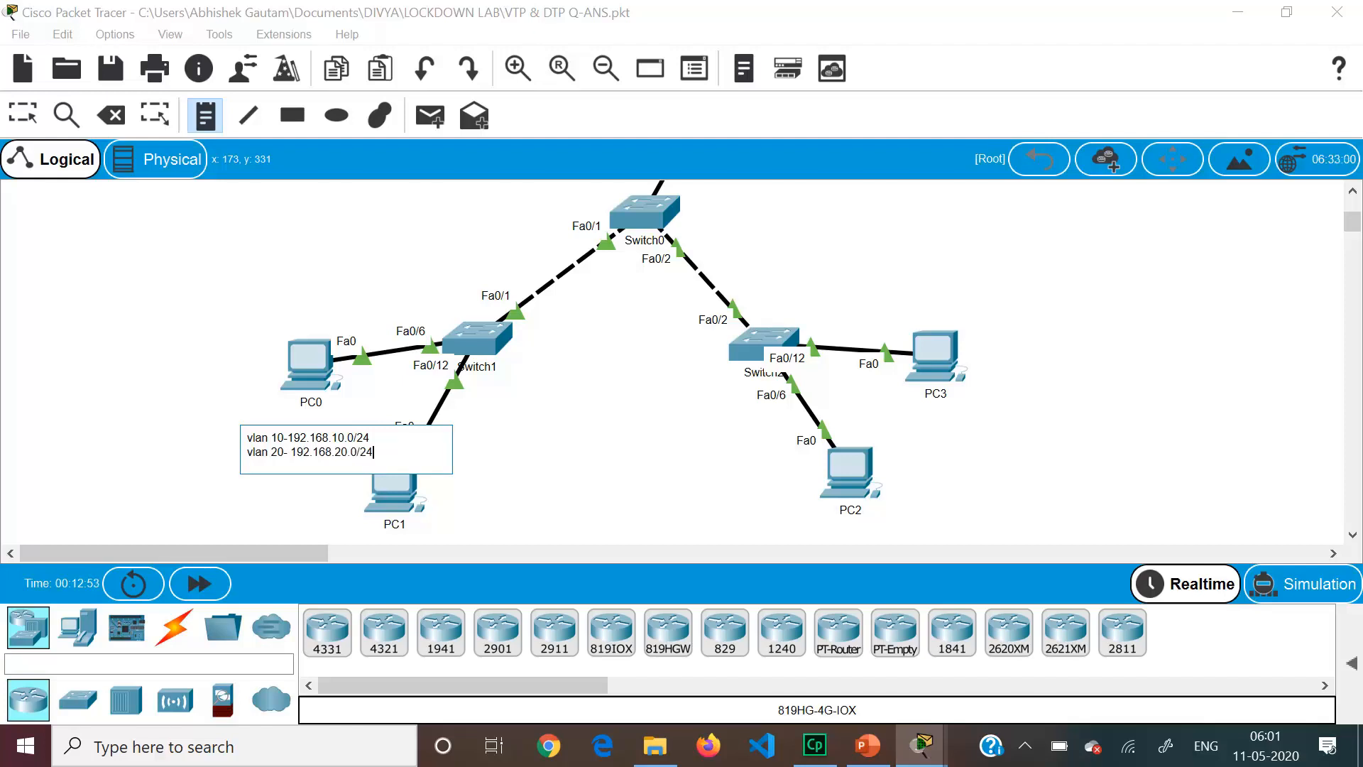
left_click(23, 115)
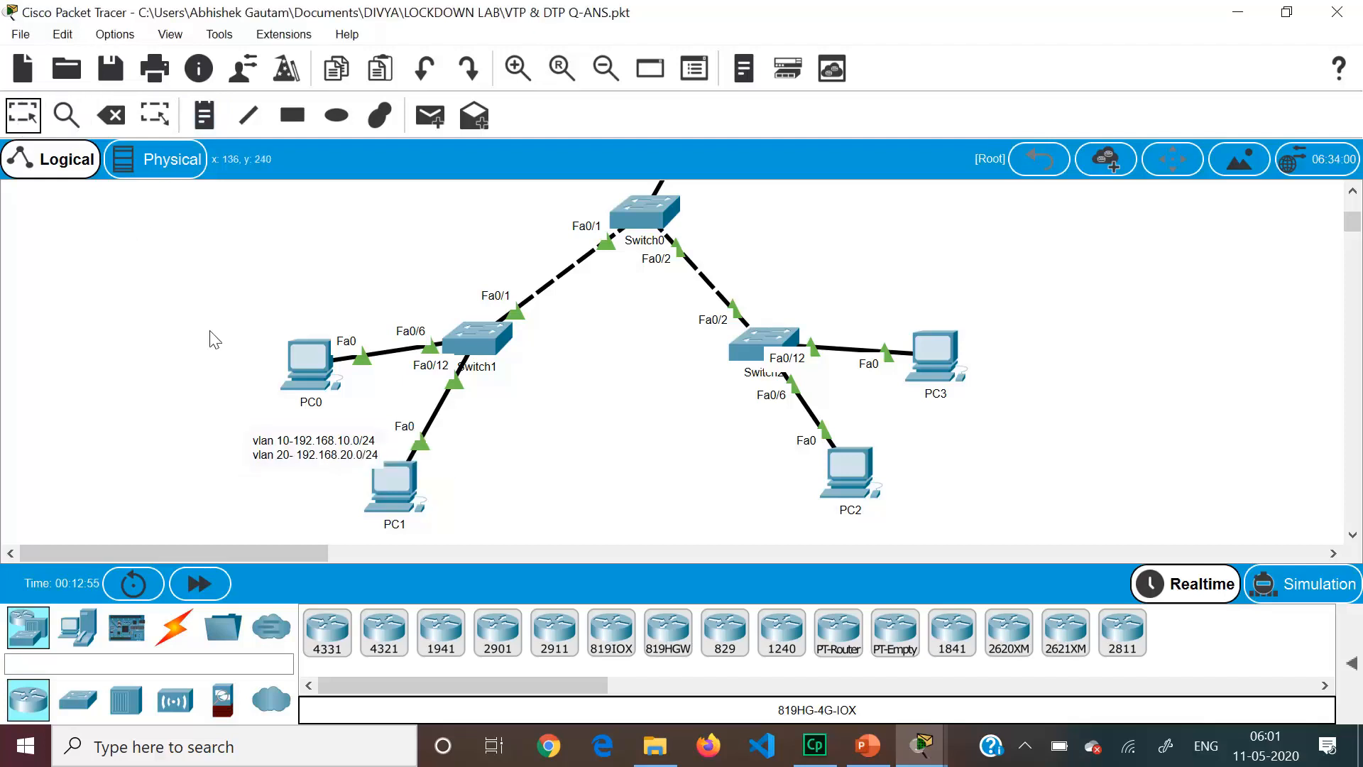
left_click_drag(268, 458, 104, 326)
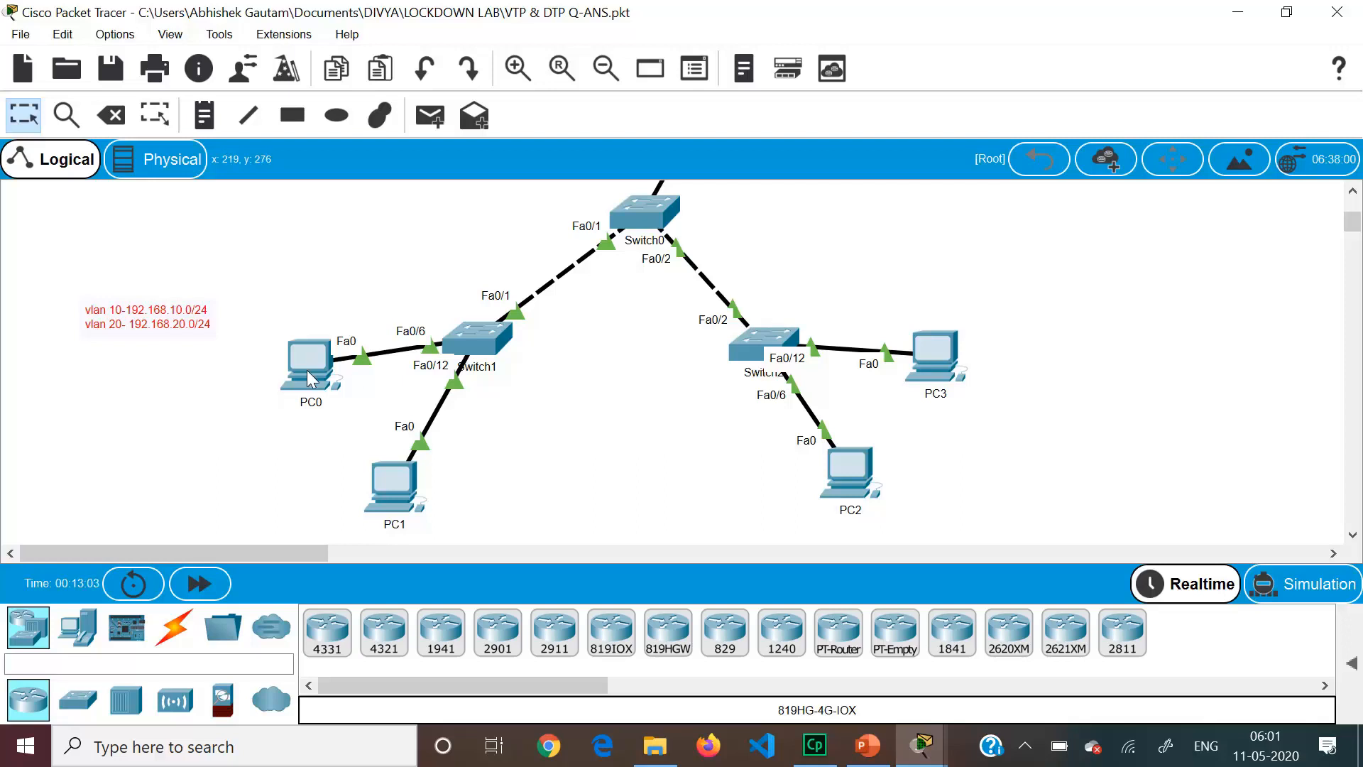
Send a simple PDU from PC0 to PC2 to test connectivity within VLAN 10.
mouse_move(405, 489)
mouse_move(316, 362)
left_click(431, 116)
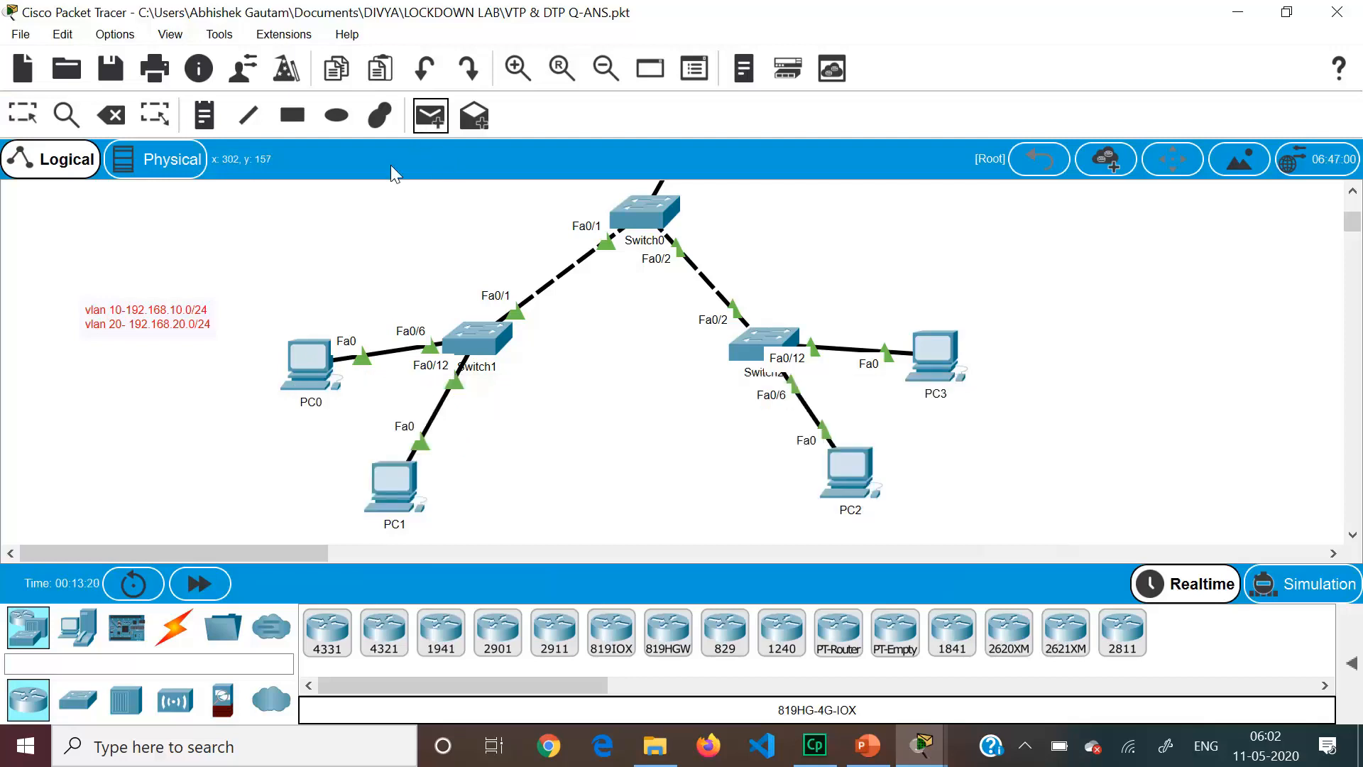
left_click(304, 373)
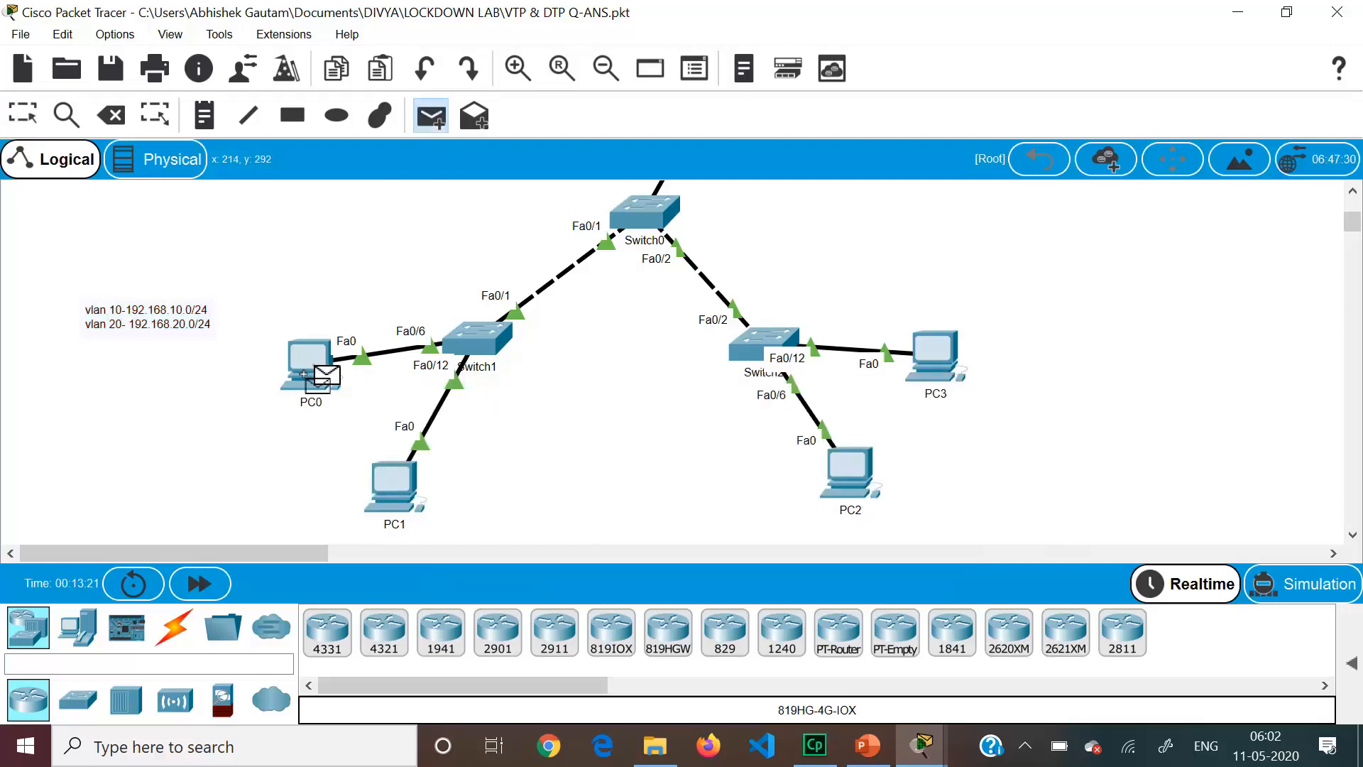
left_click(841, 463)
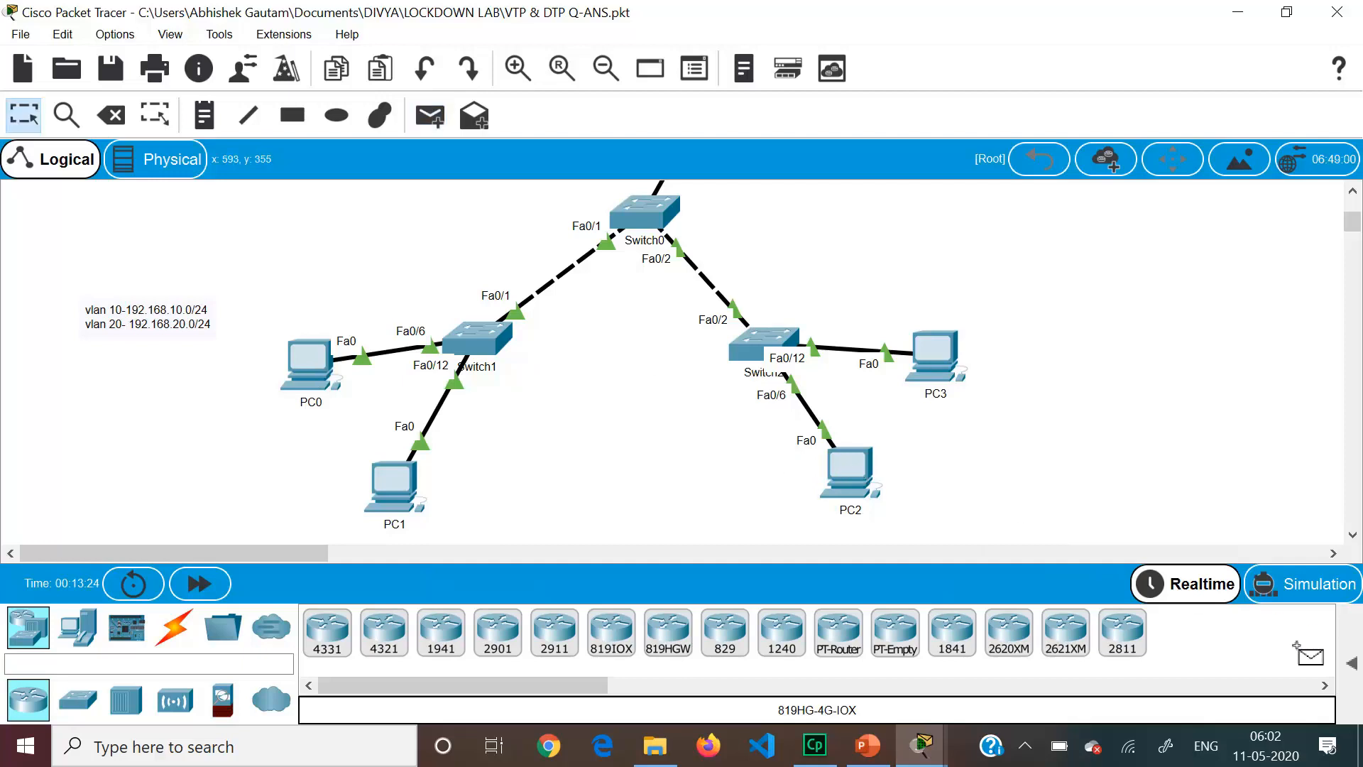
left_click(849, 468)
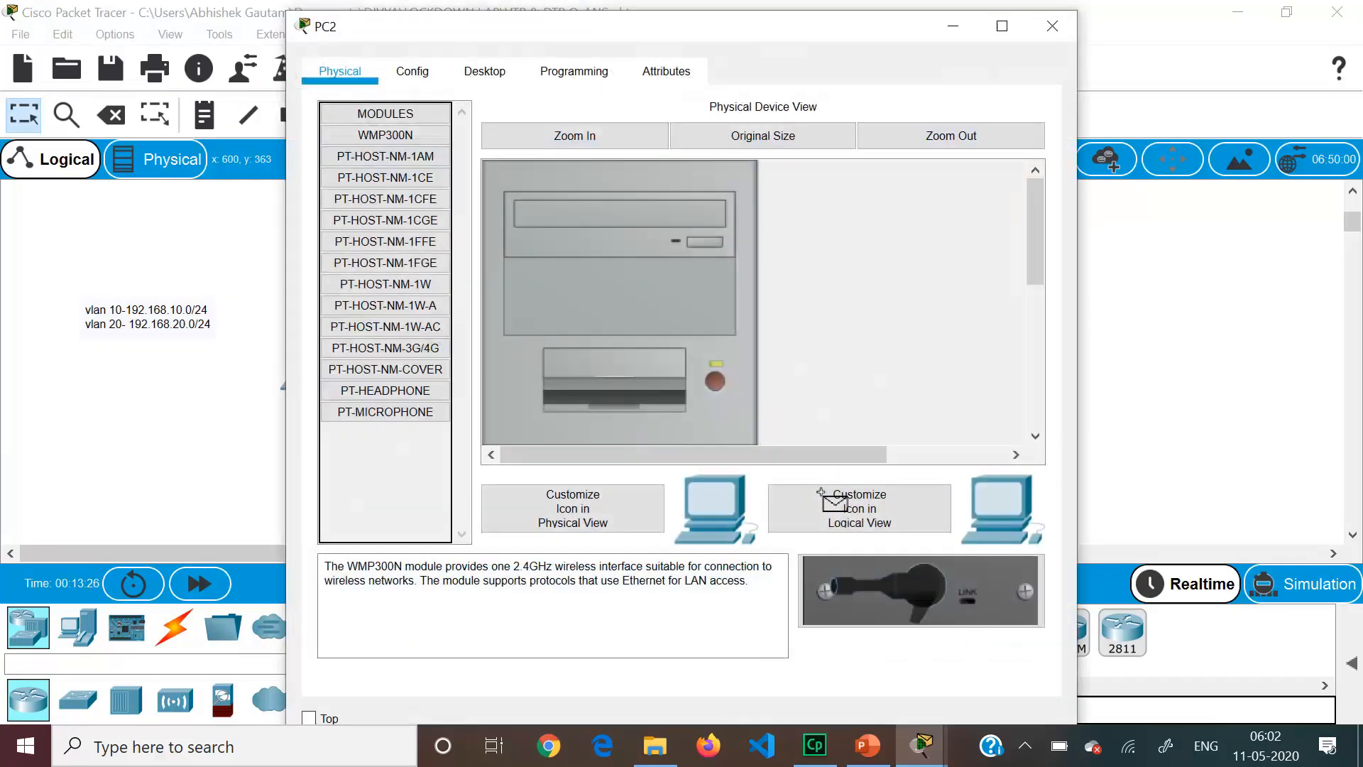
left_click(1052, 26)
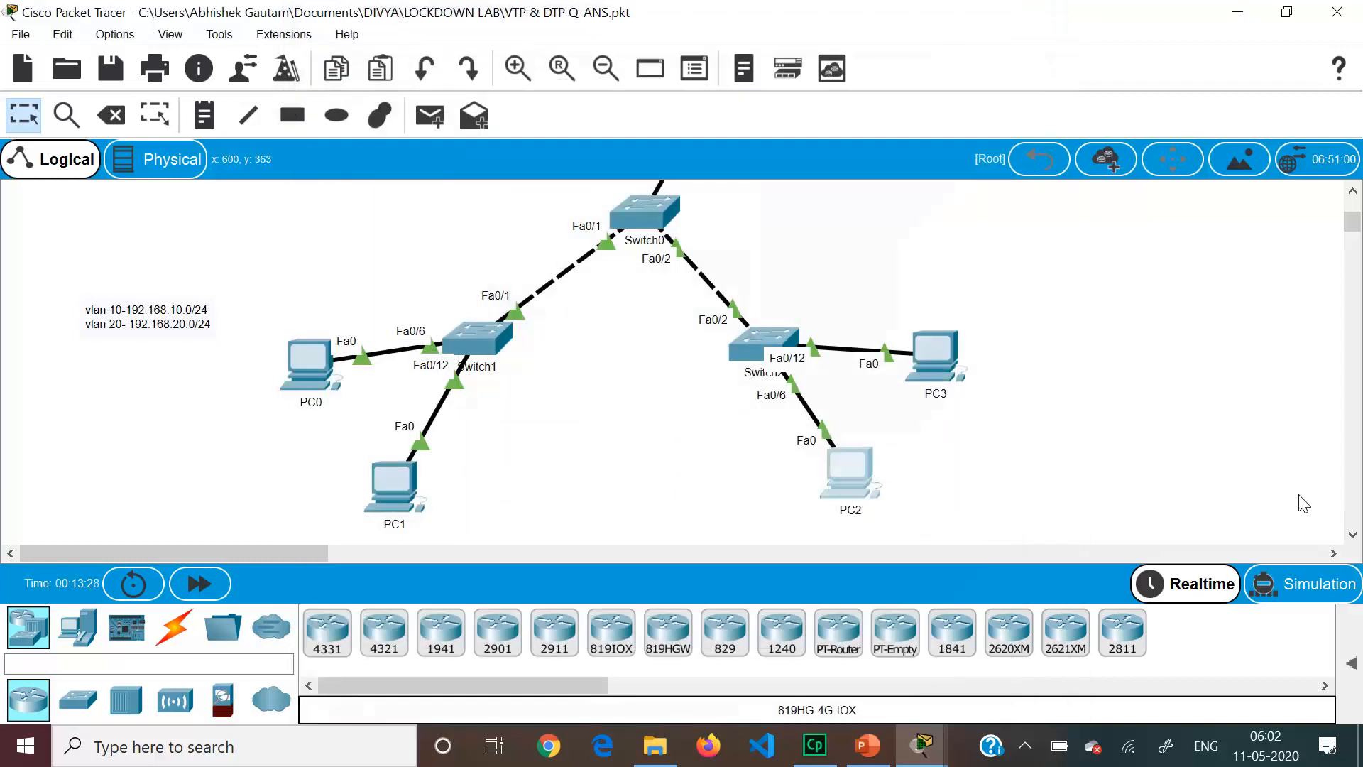
Show the PDU list to check the PC0 test results, and look at Router0's physical device view.
left_click(1353, 664)
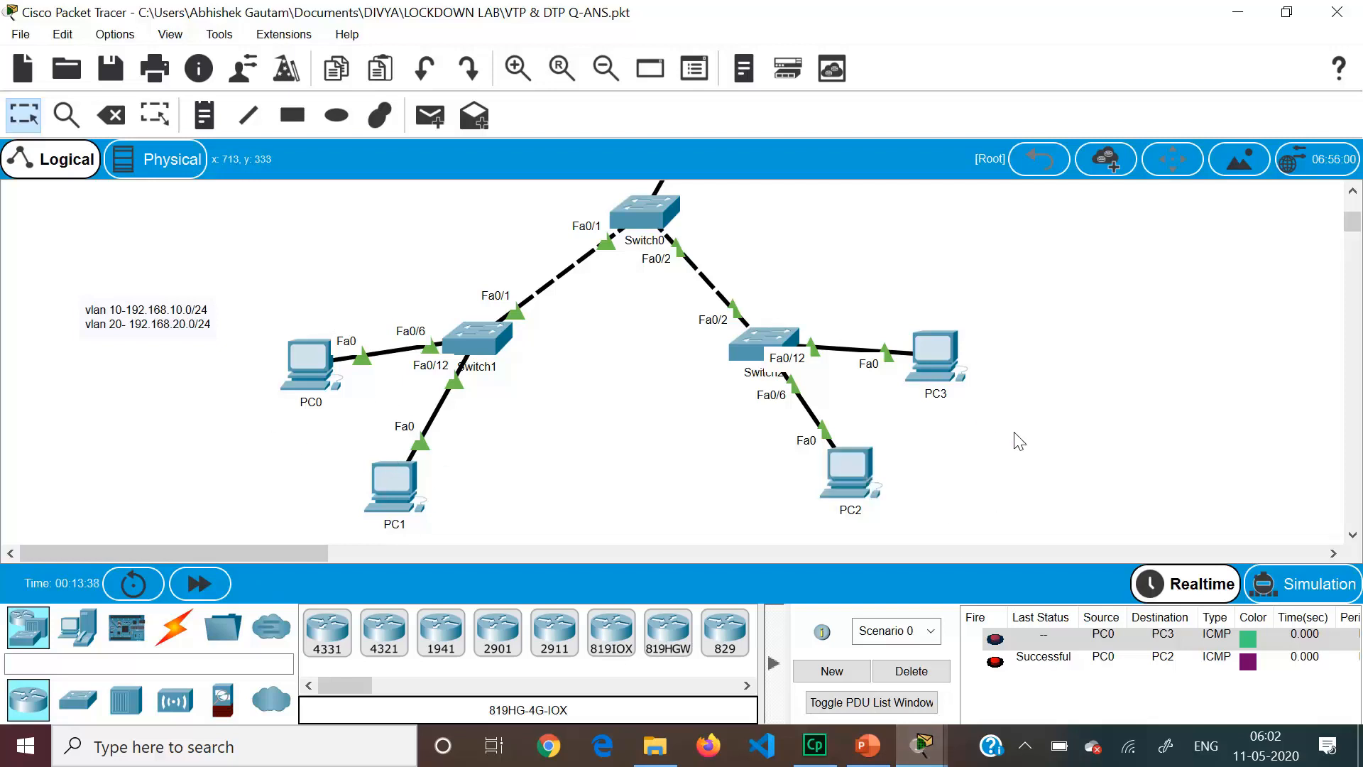
scroll(1020, 441, "up", 3)
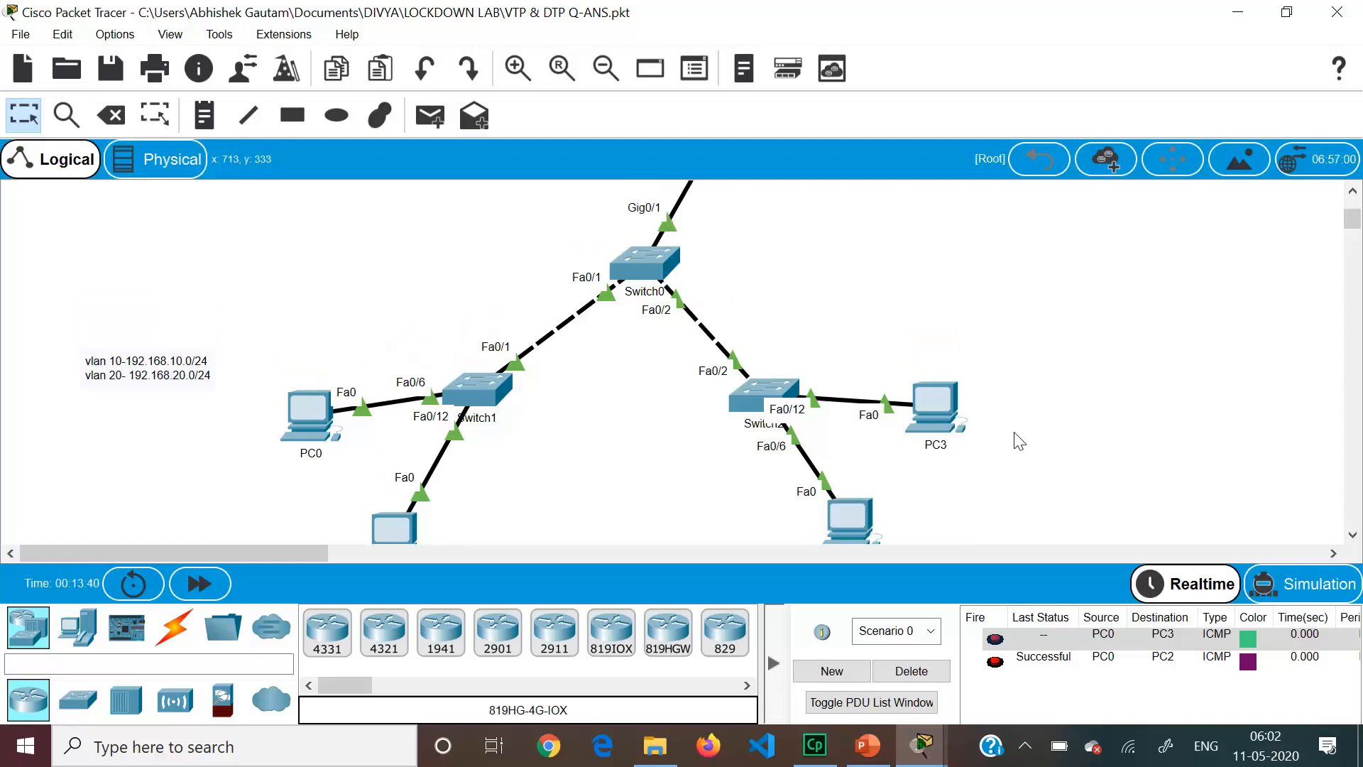
scroll(1019, 441, "up", 2)
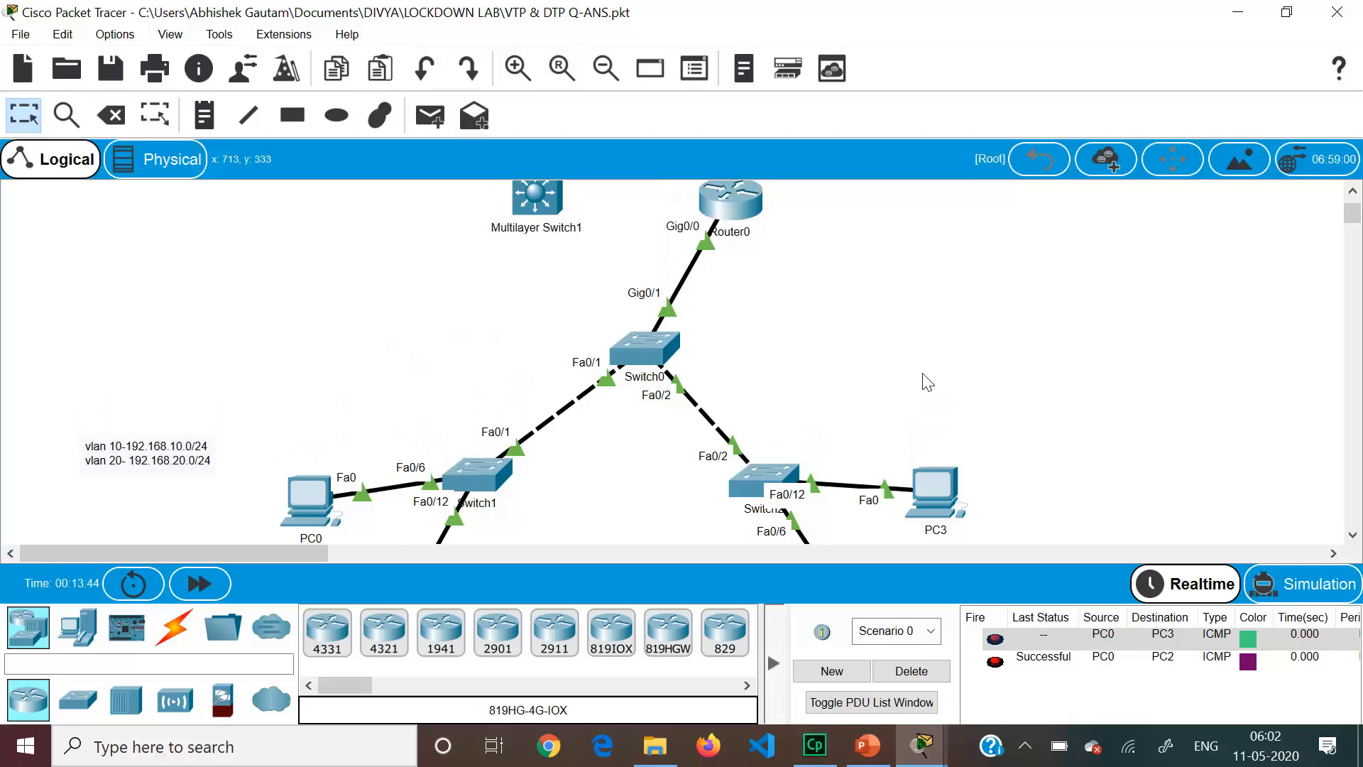
left_click(739, 212)
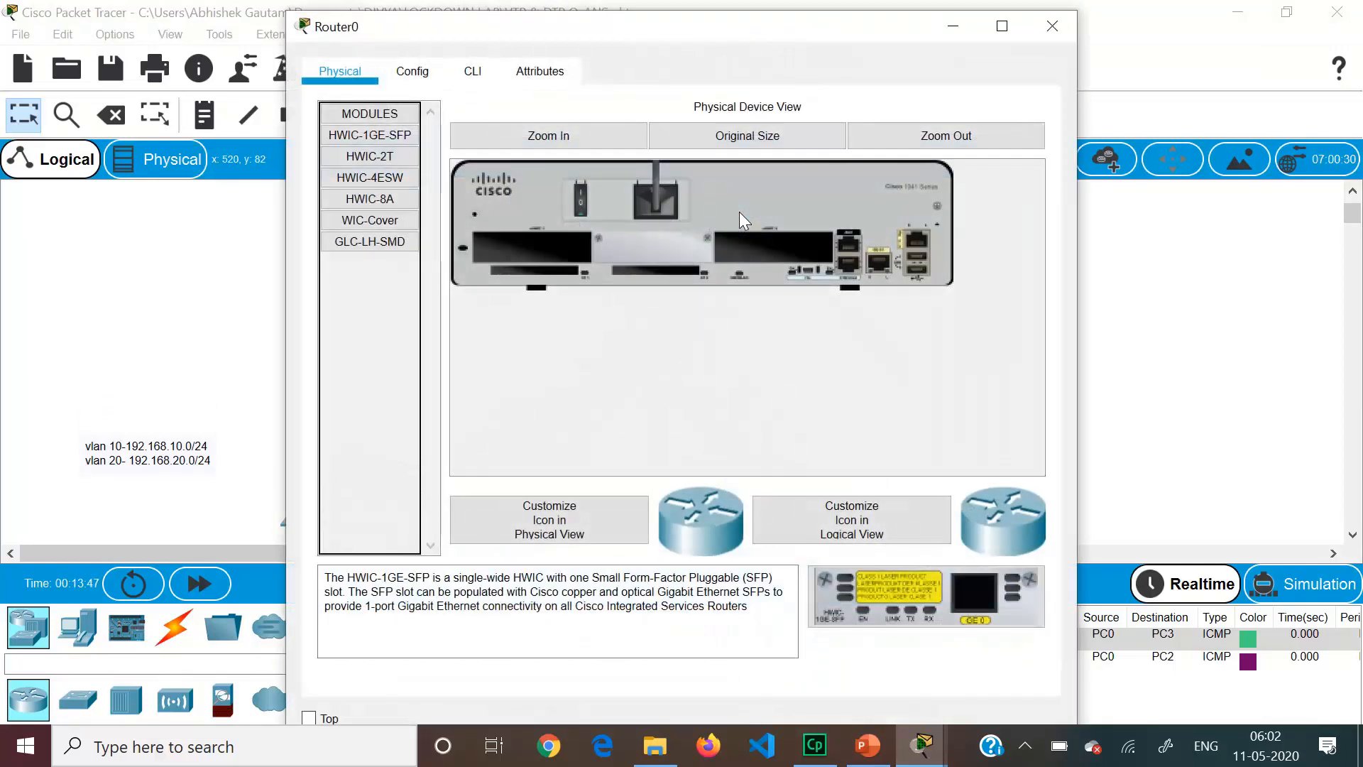
left_click(1056, 24)
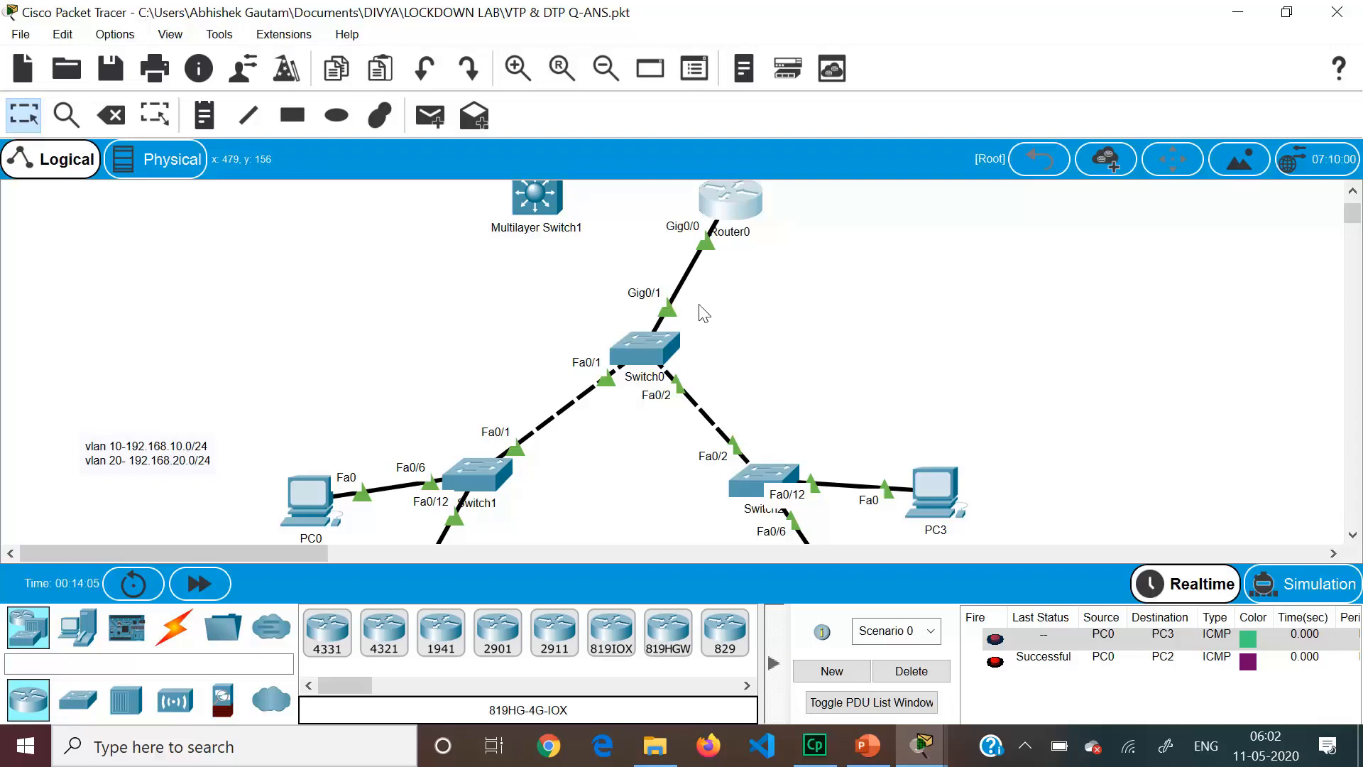
Open Router0's command line and enter global configuration mode with en and conf t.
mouse_move(726, 468)
left_click(732, 198)
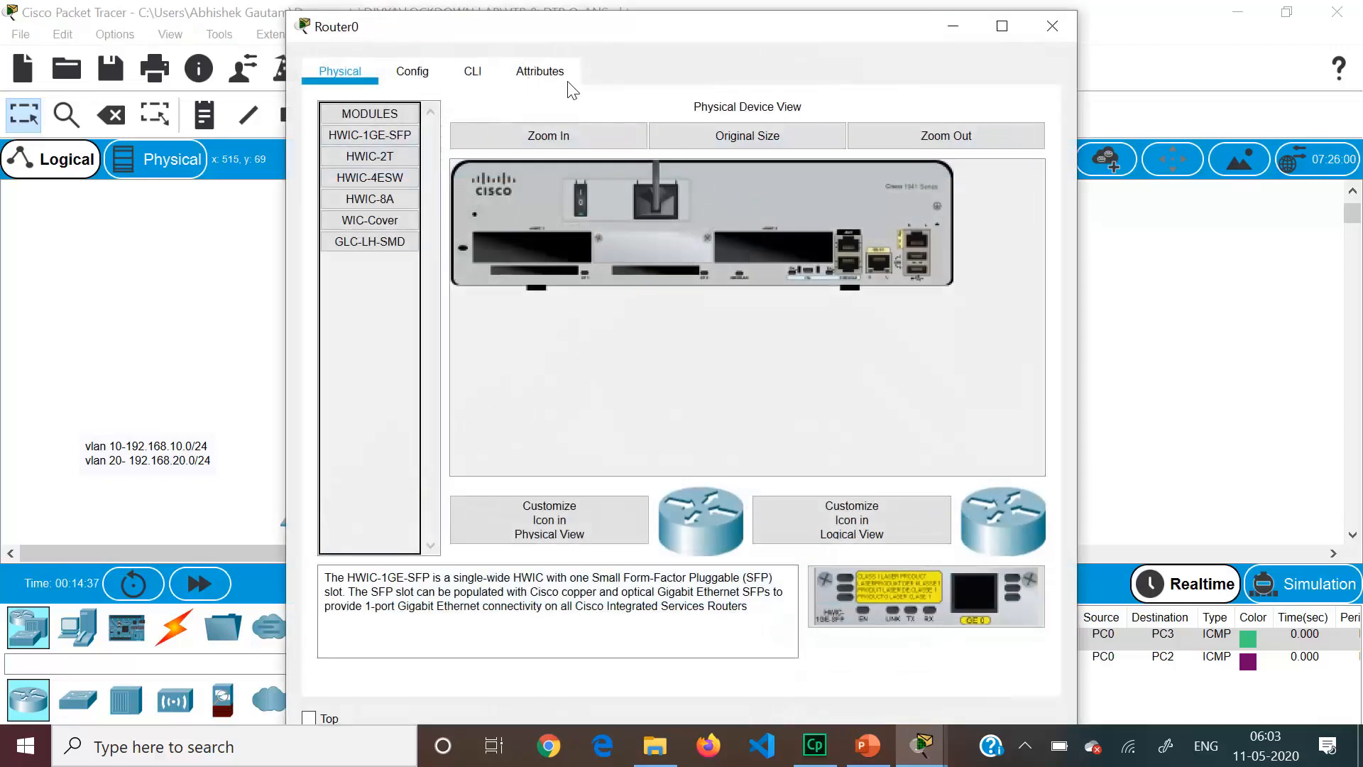
left_click(469, 76)
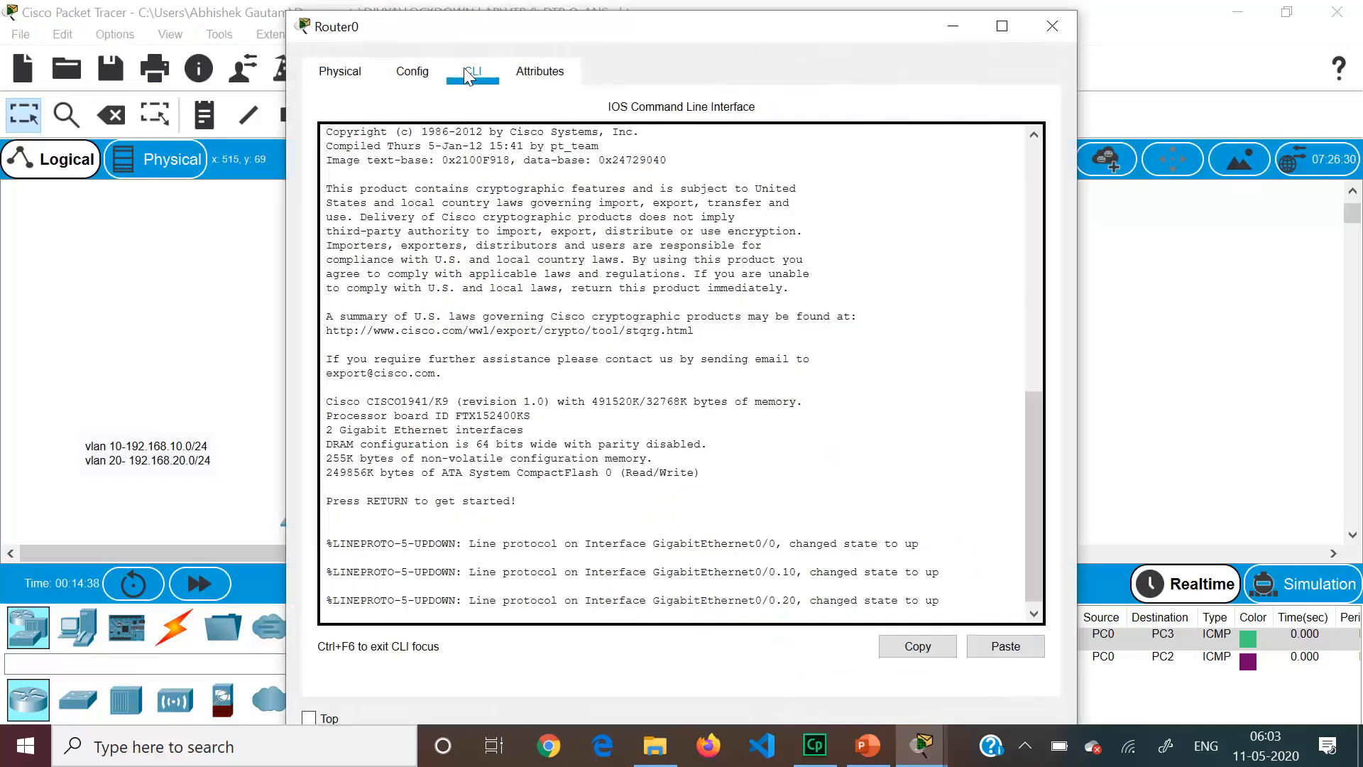
double_click(475, 577)
key("Return")
key("Return")
type("en")
key("Return")
type("conf")
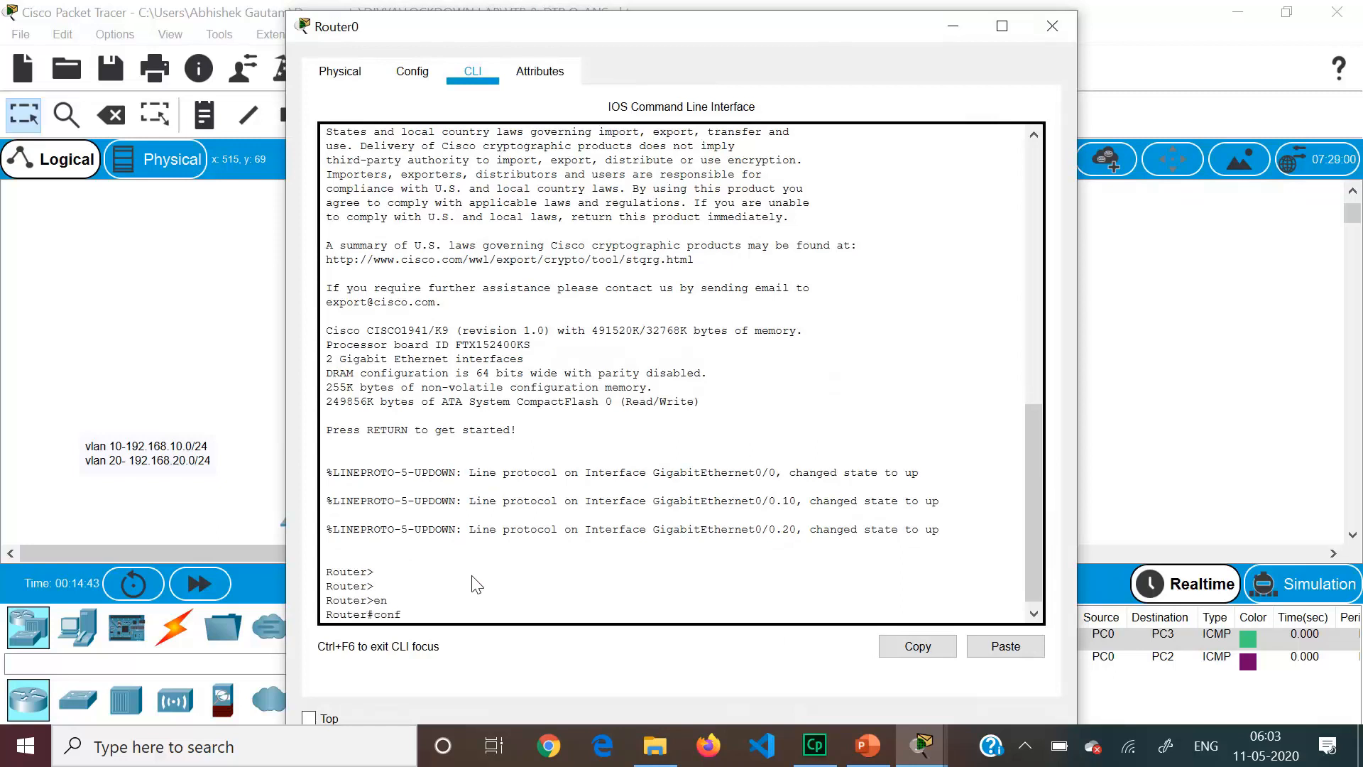
type(" t")
key("Return")
key("Return")
Enable Router0's interface g0/0 with no sh and exit back to global configuration mode.
type("int g0/0")
key("Return")
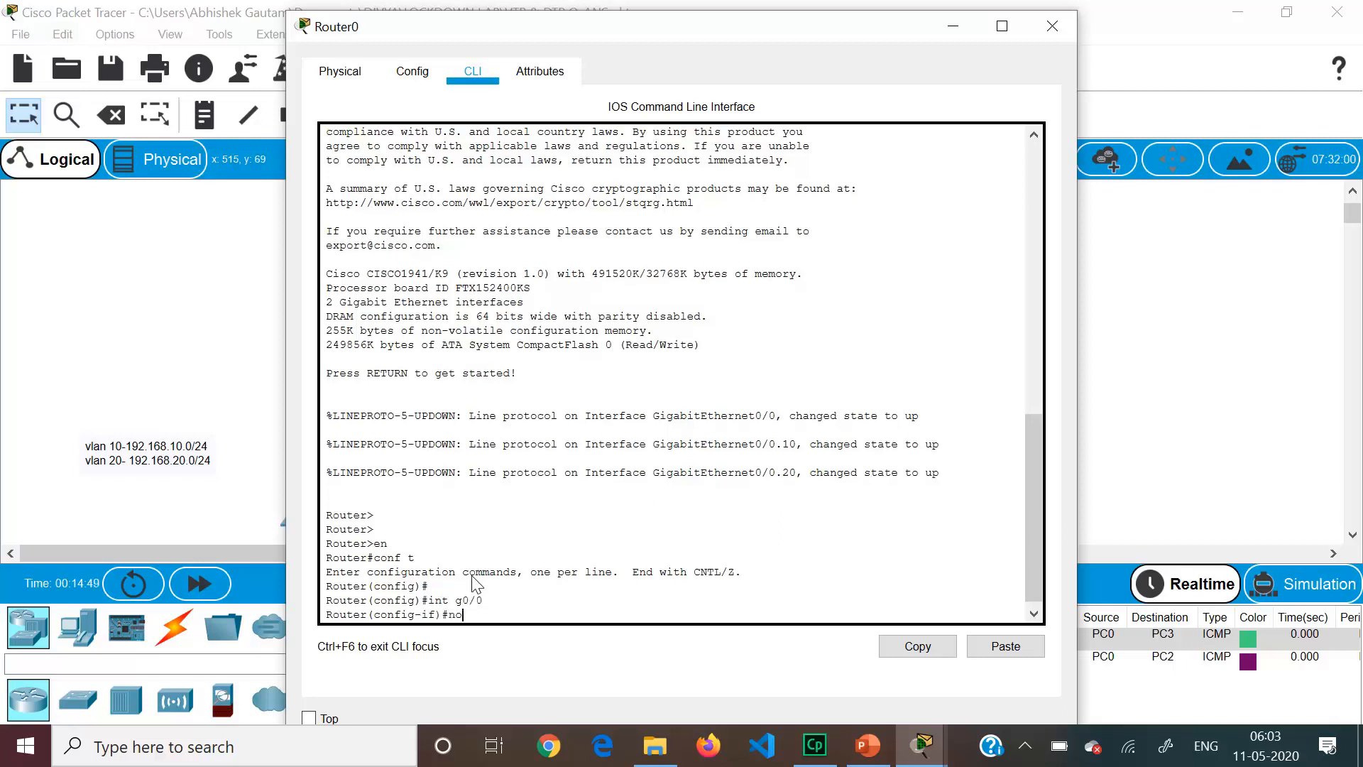
type("no sh")
key("Return")
key("Return")
key("Return")
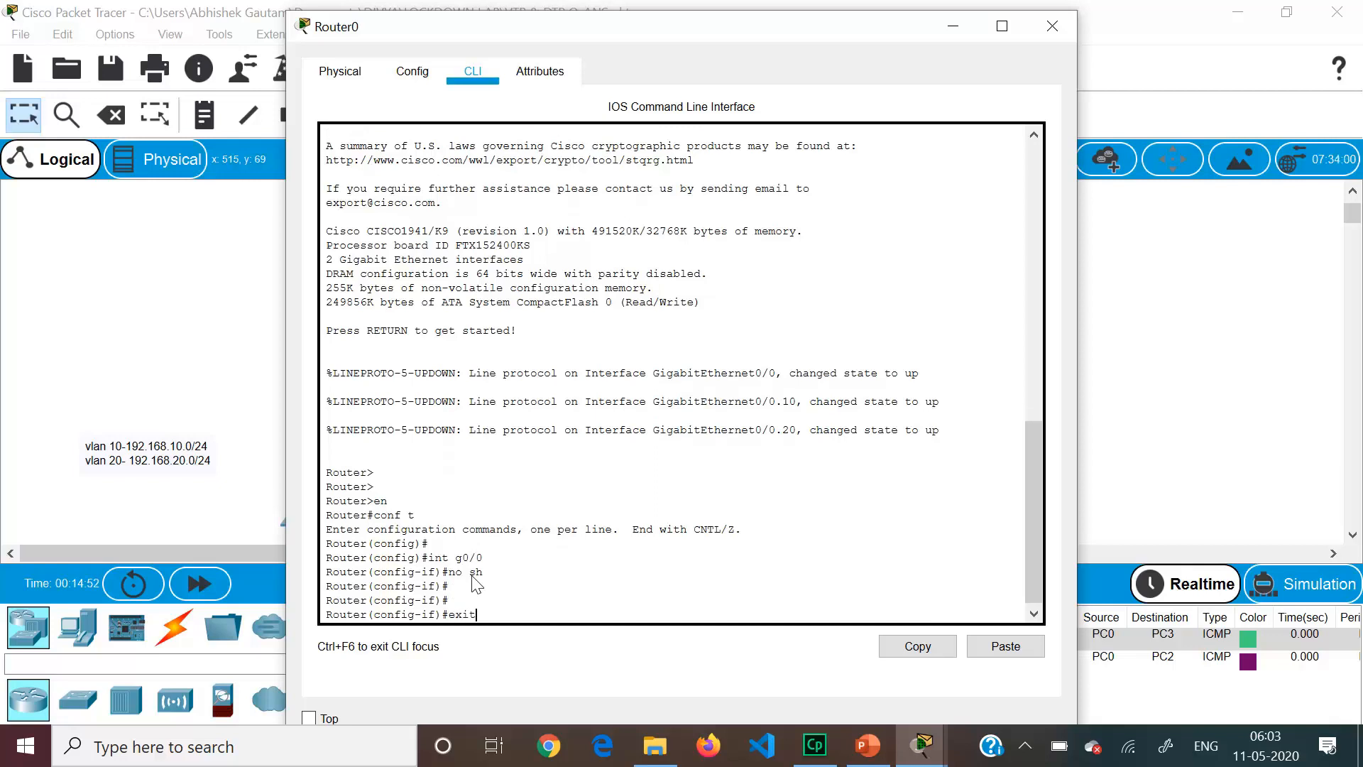
type("exit")
key("Return")
key("Return")
key("Return")
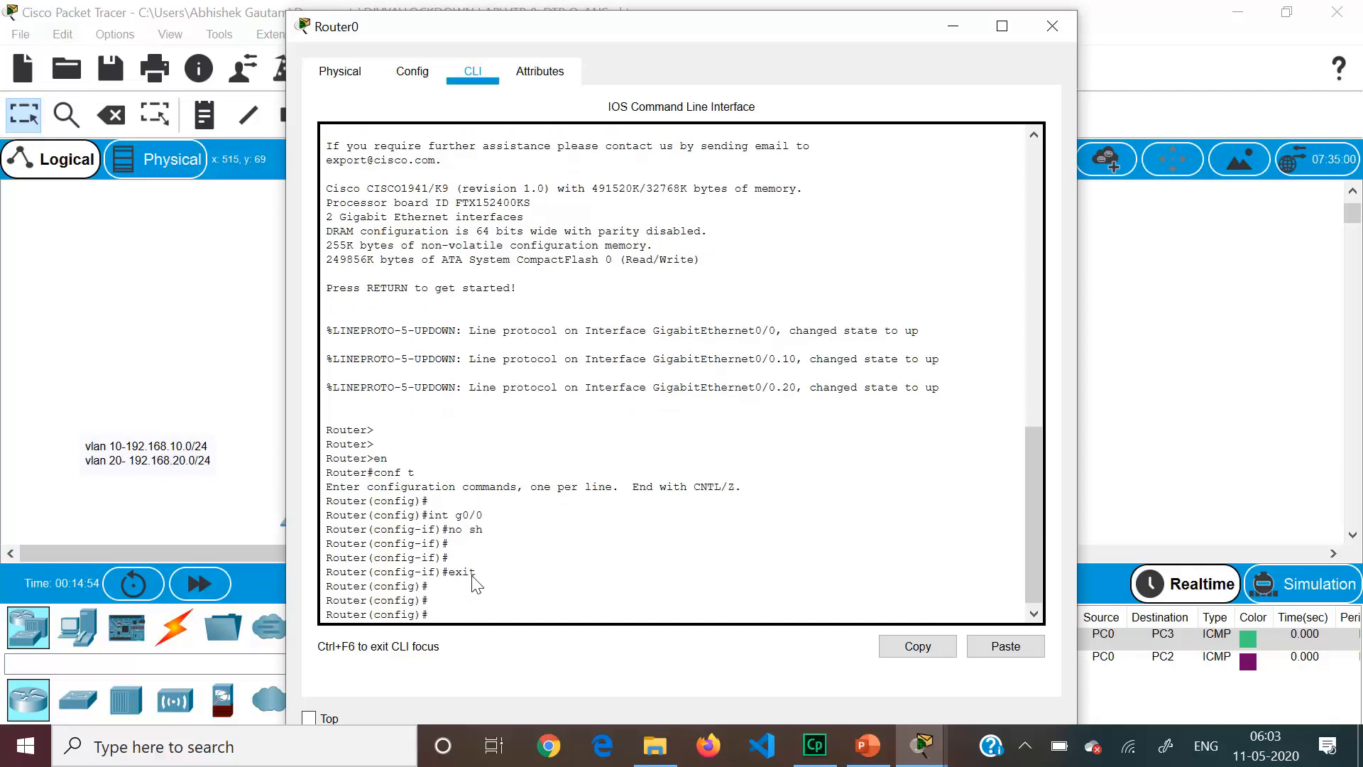
Create subinterface g0/0.10 on Router0 with encapsulation dot1q 10.
type("int g0/0.10")
key("Return")
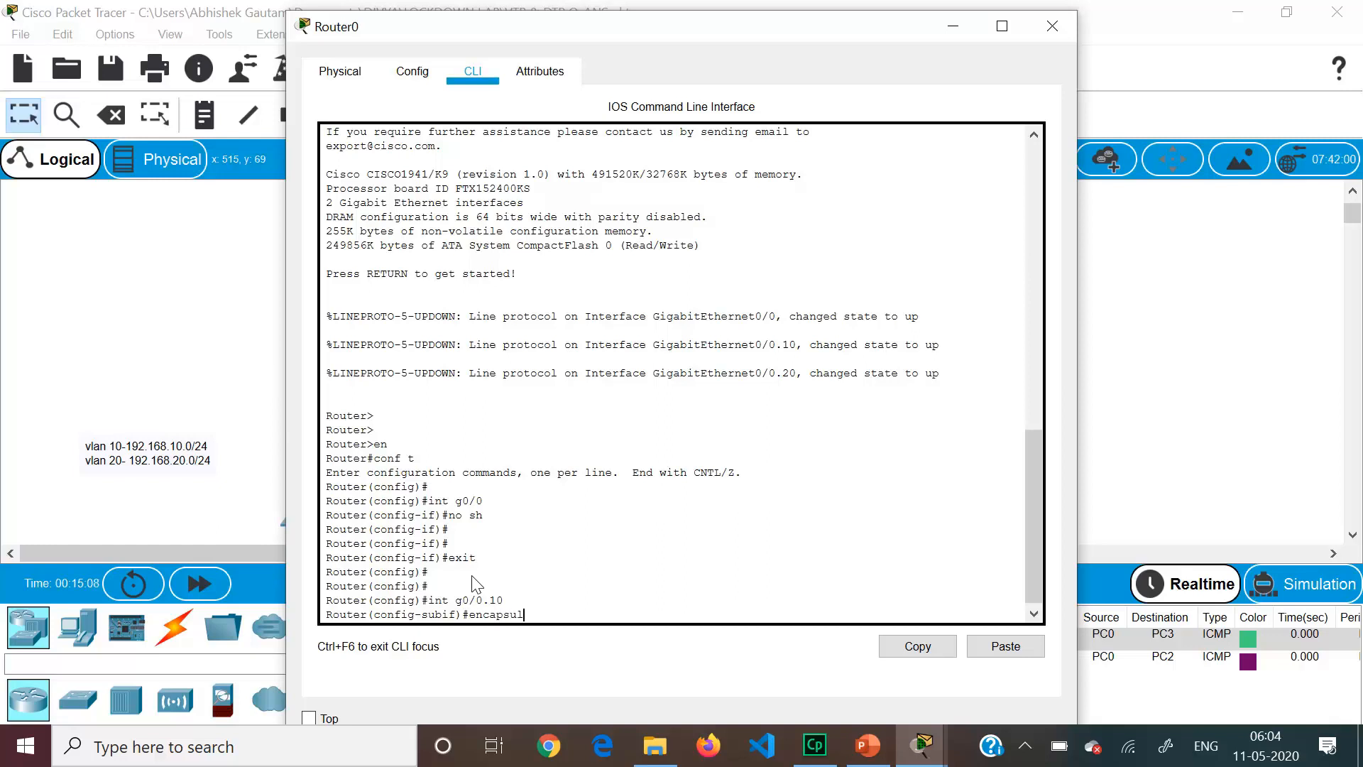
type("encapsul")
key("Tab")
type("d")
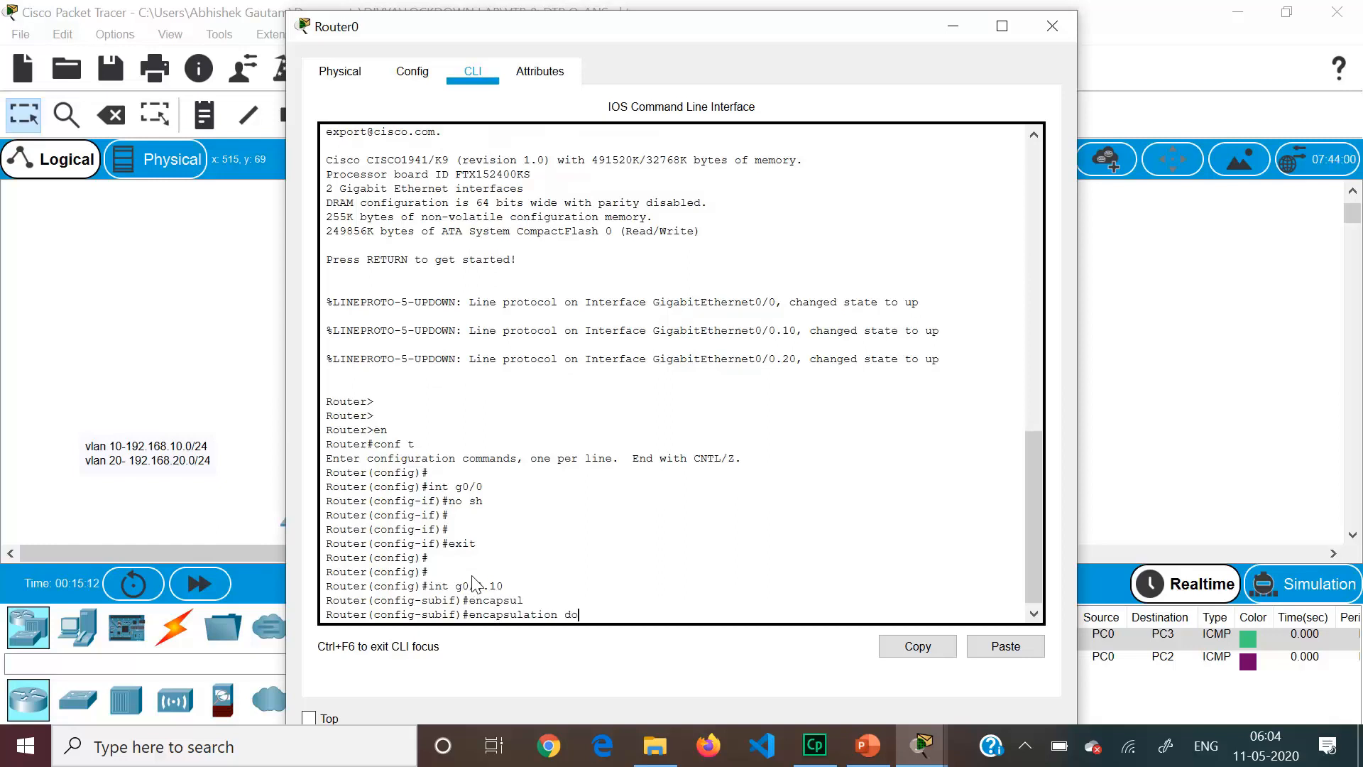
type("ot1q")
type("10")
key("Return")
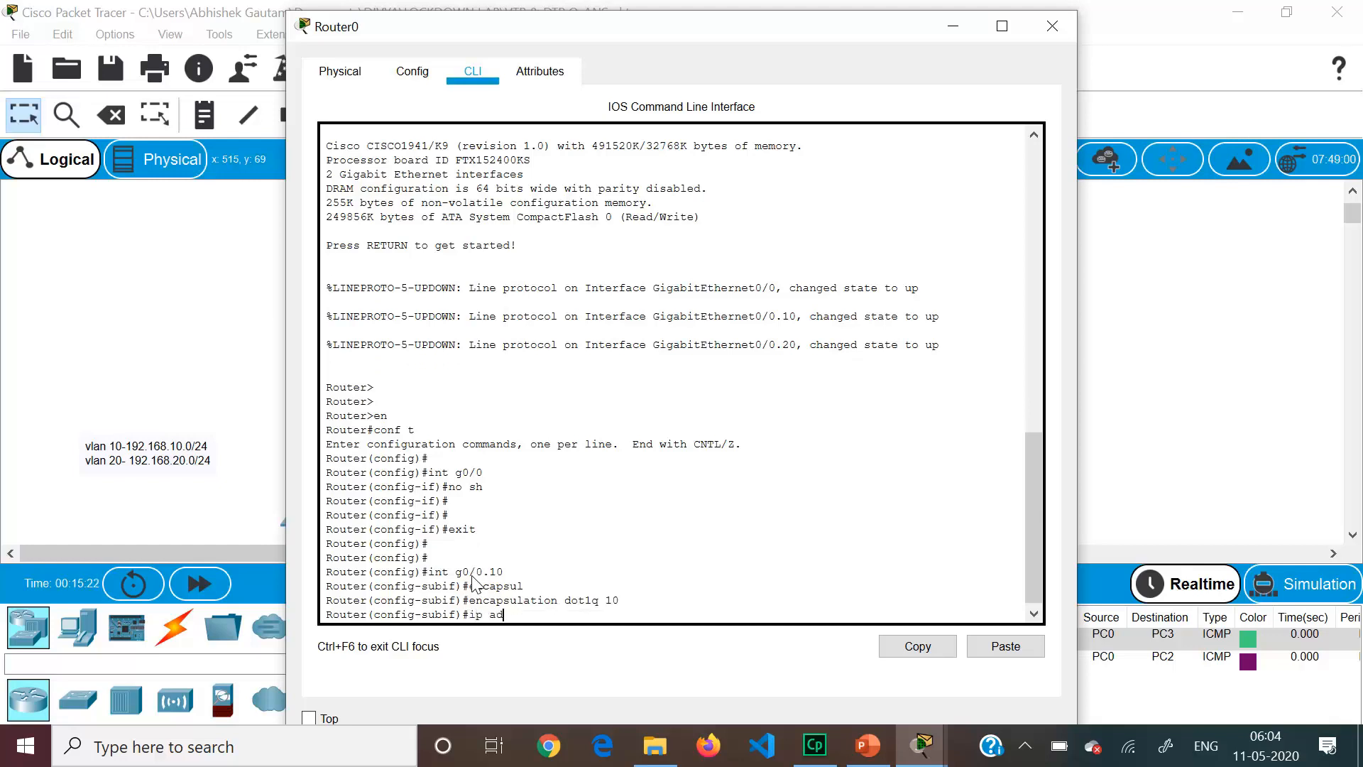
Assign IP address 192.168.10.1 255.255.255.0 to subinterface g0/0.10 and exit the subinterface.
type("ip ad")
key("Tab")
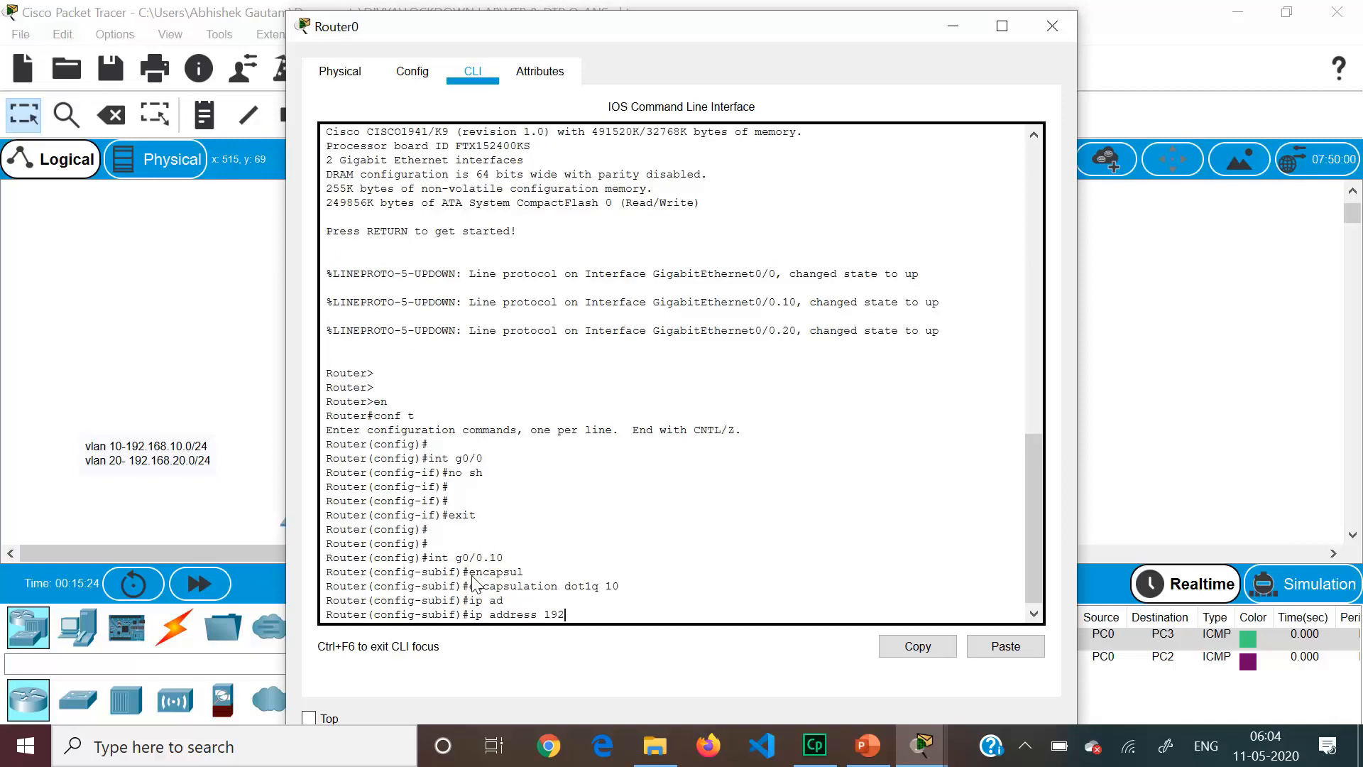
type("192.168.10.1 255.255.255.0")
key("Return")
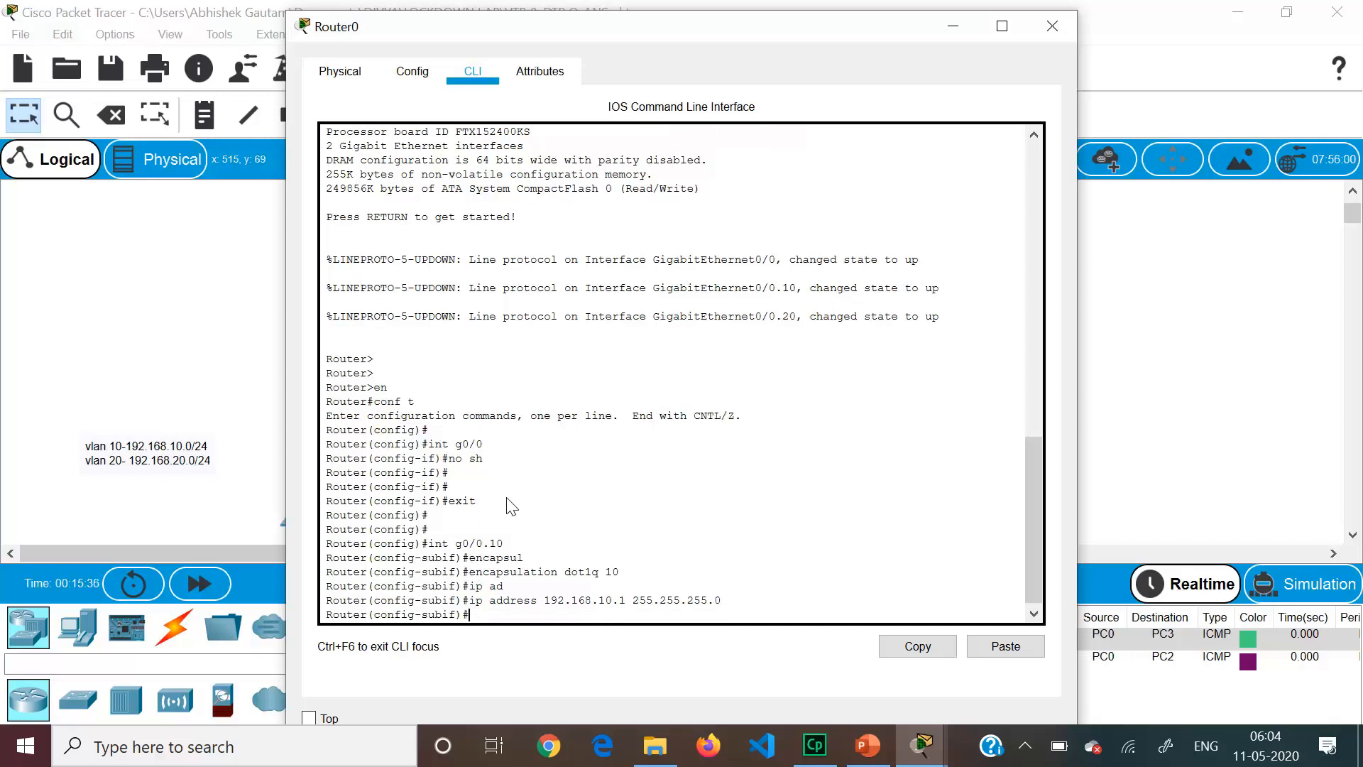
type("exit")
key("Return")
Create subinterface g0/0.20 on Router0 with encapsulation dot1q 20.
key("Up")
key("Up")
key("Up")
key("Up")
key("Up")
key("Up")
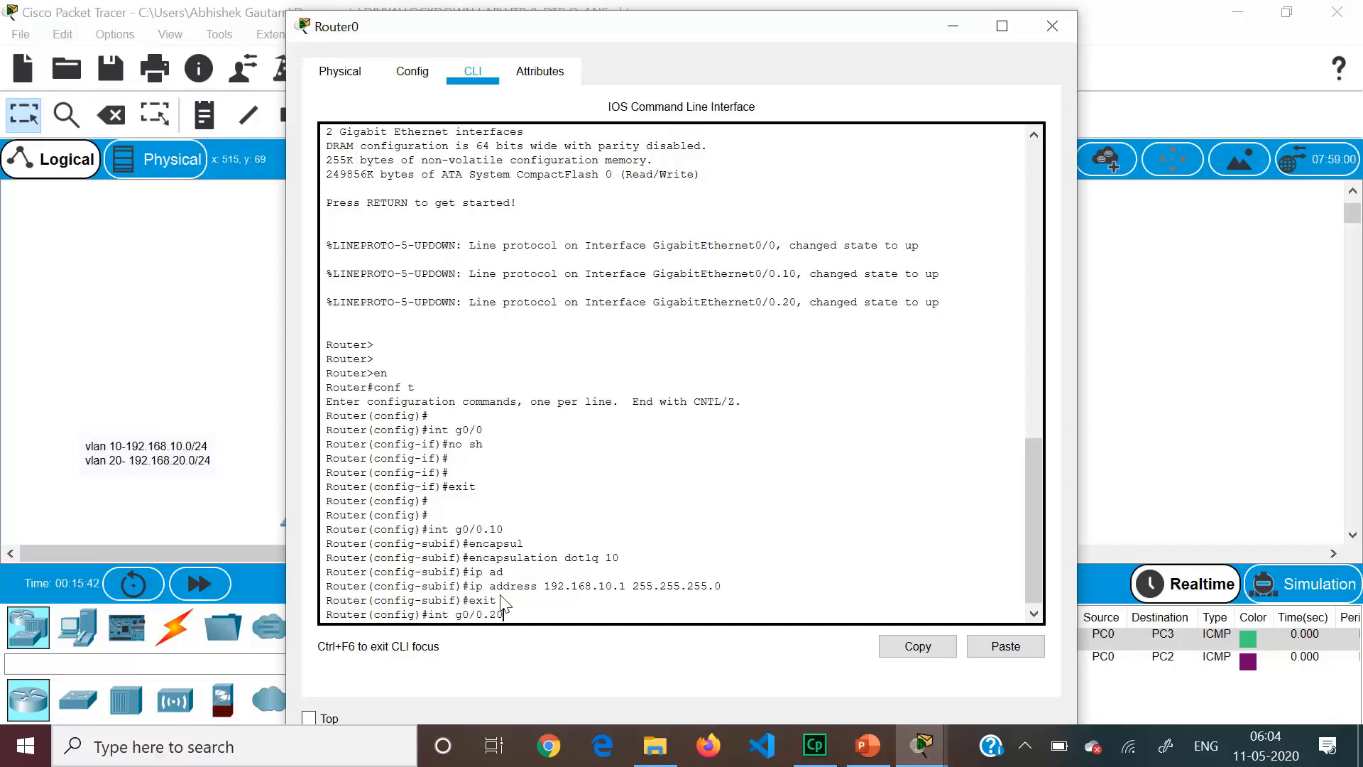
key("Return")
key("Up")
key("Up")
key("Up")
key("Up")
key("Up")
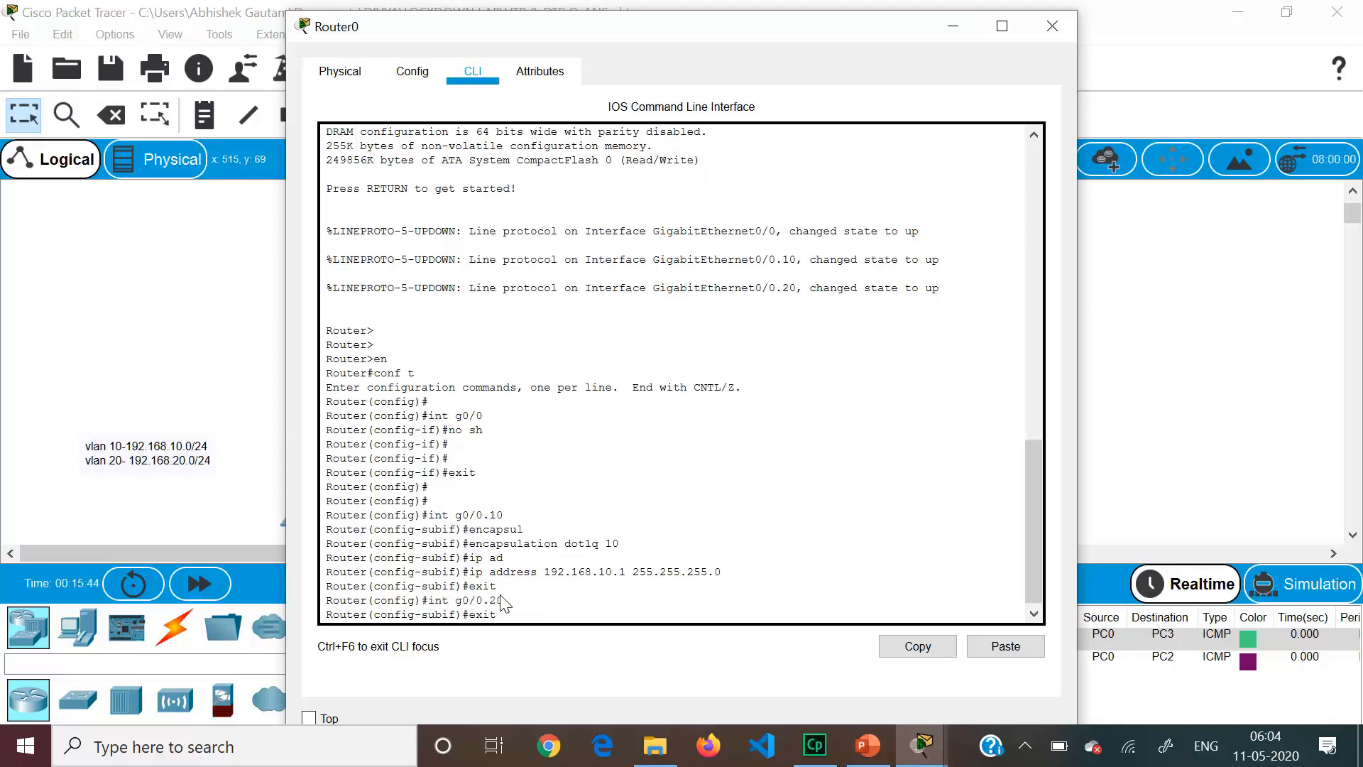
key("BackSpace")
key("BackSpace")
type("20")
key("Return")
Assign IP address 192.168.20.1 255.255.255.0 to subinterface g0/0.20 and return to the topology.
key("Up")
key("Up")
key("Up")
key("Up")
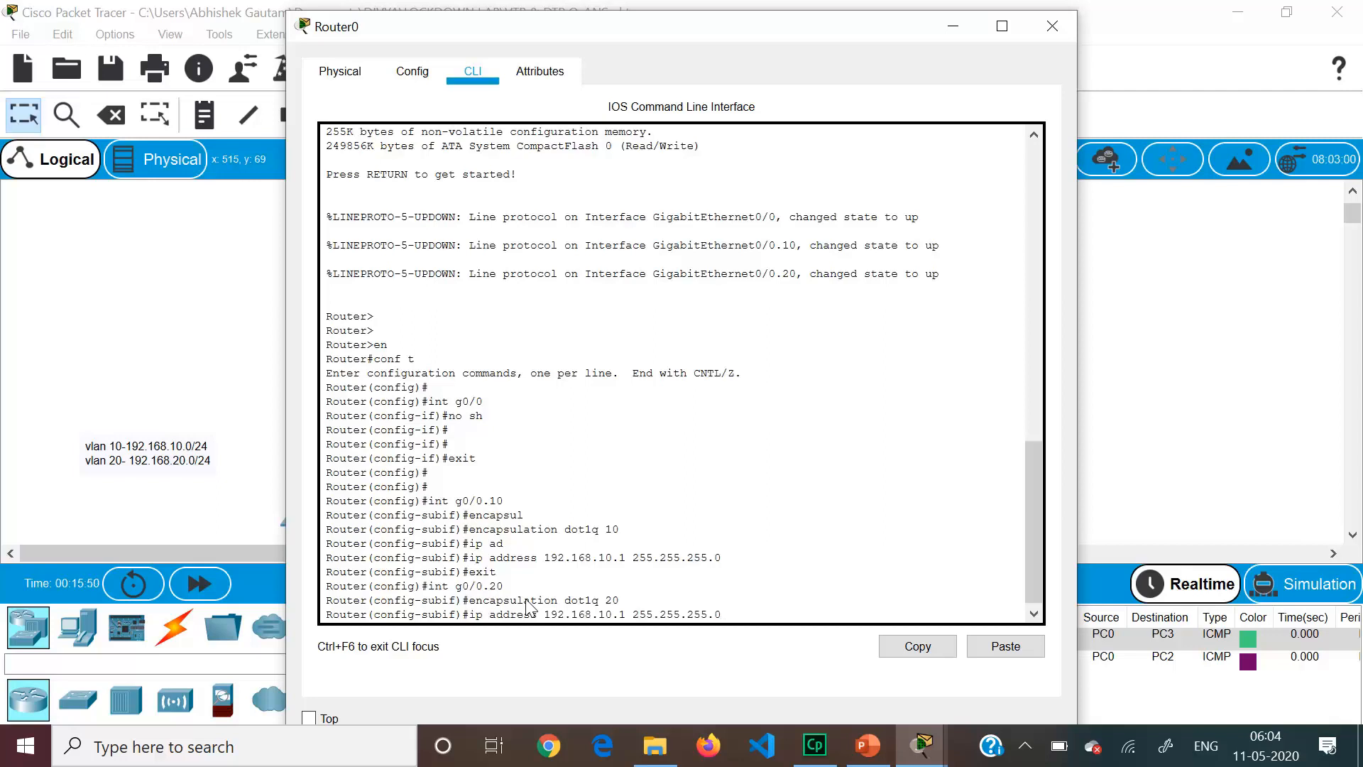
key("Left")
key("Left")
key("BackSpace")
type("2")
key("Return")
left_click(227, 374)
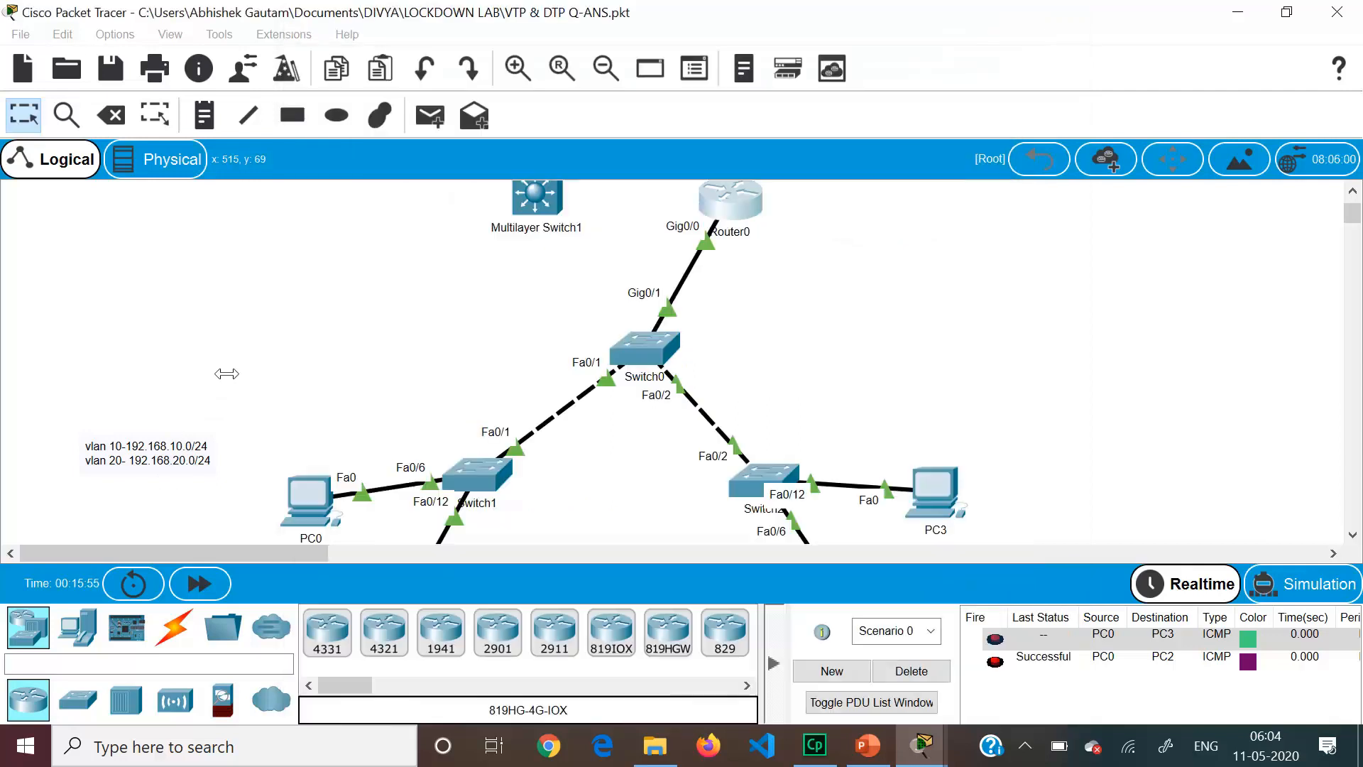
Examine the IP addresses, subnet masks and default gateways configured on PC0 and PC1.
scroll(350, 343, "down", 6)
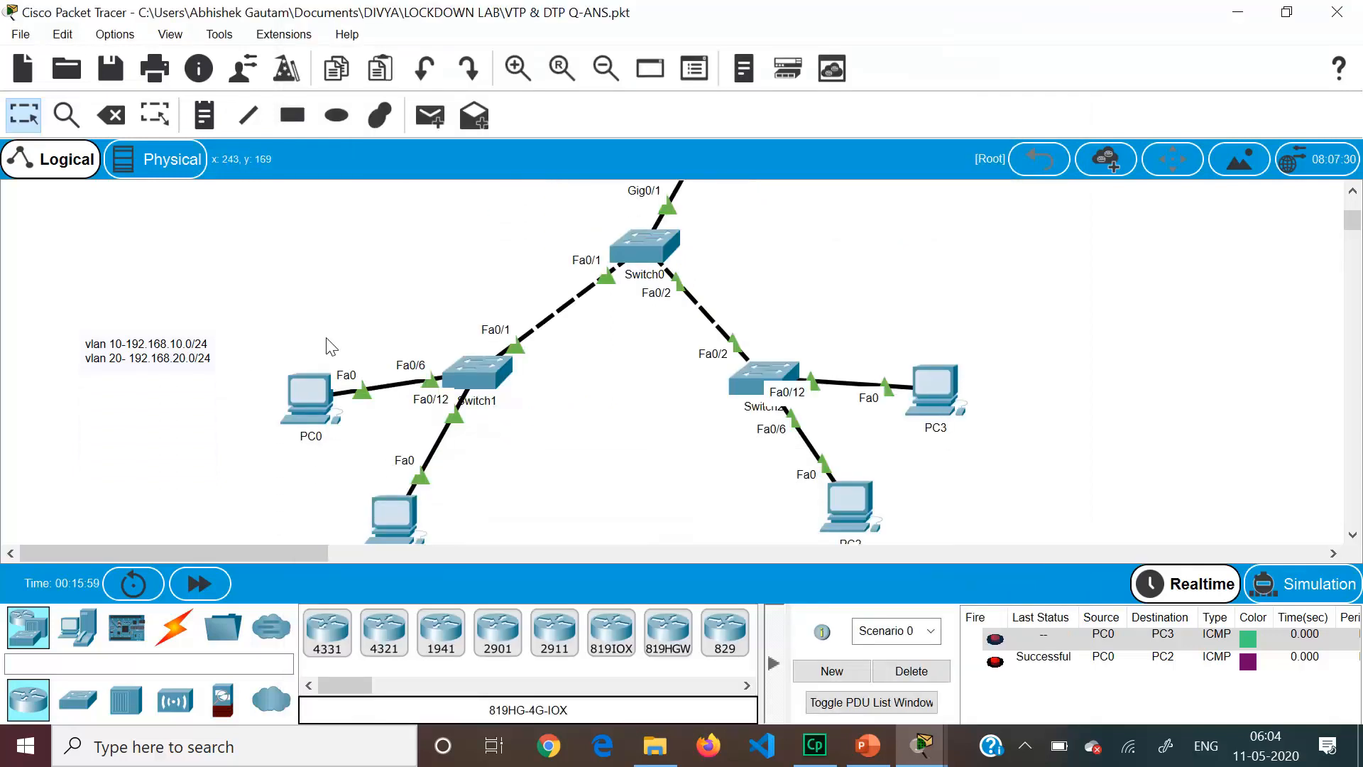
left_click(309, 395)
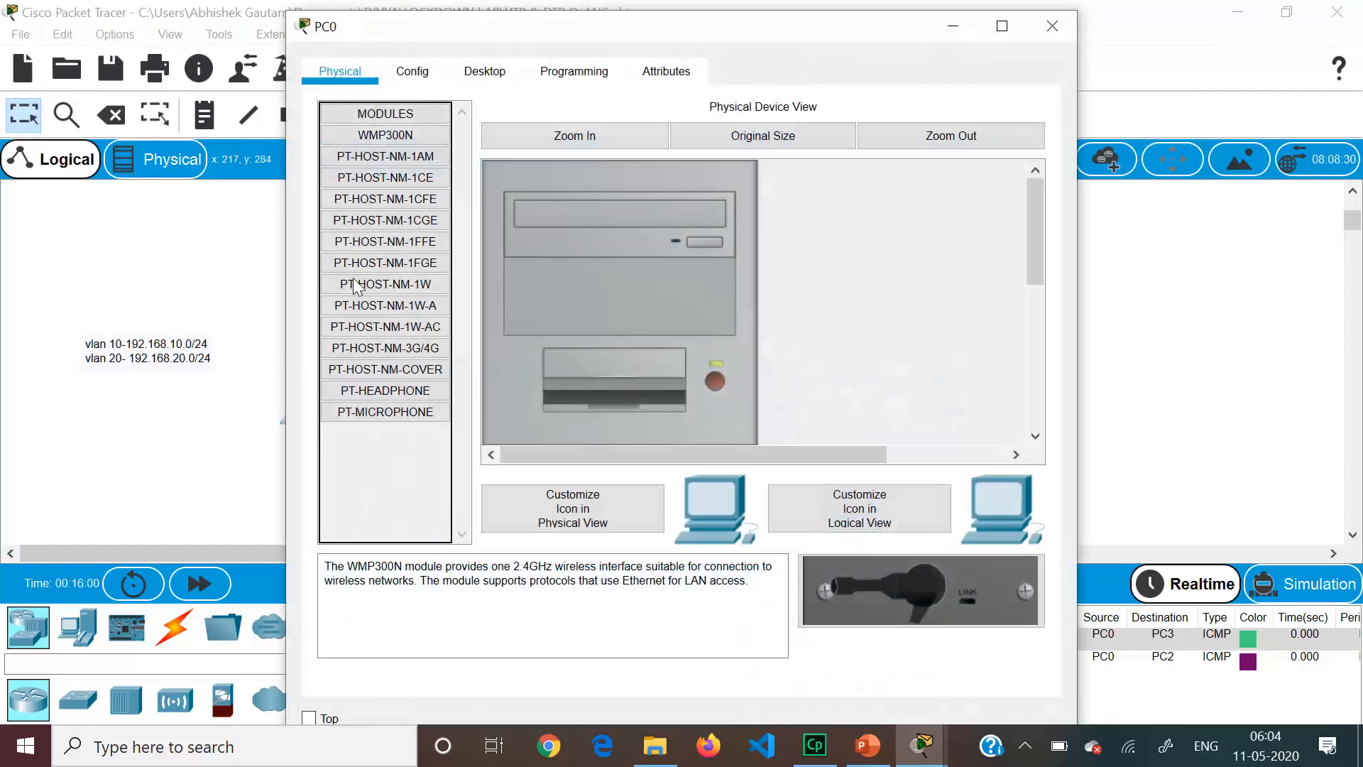
left_click(478, 74)
left_click(404, 154)
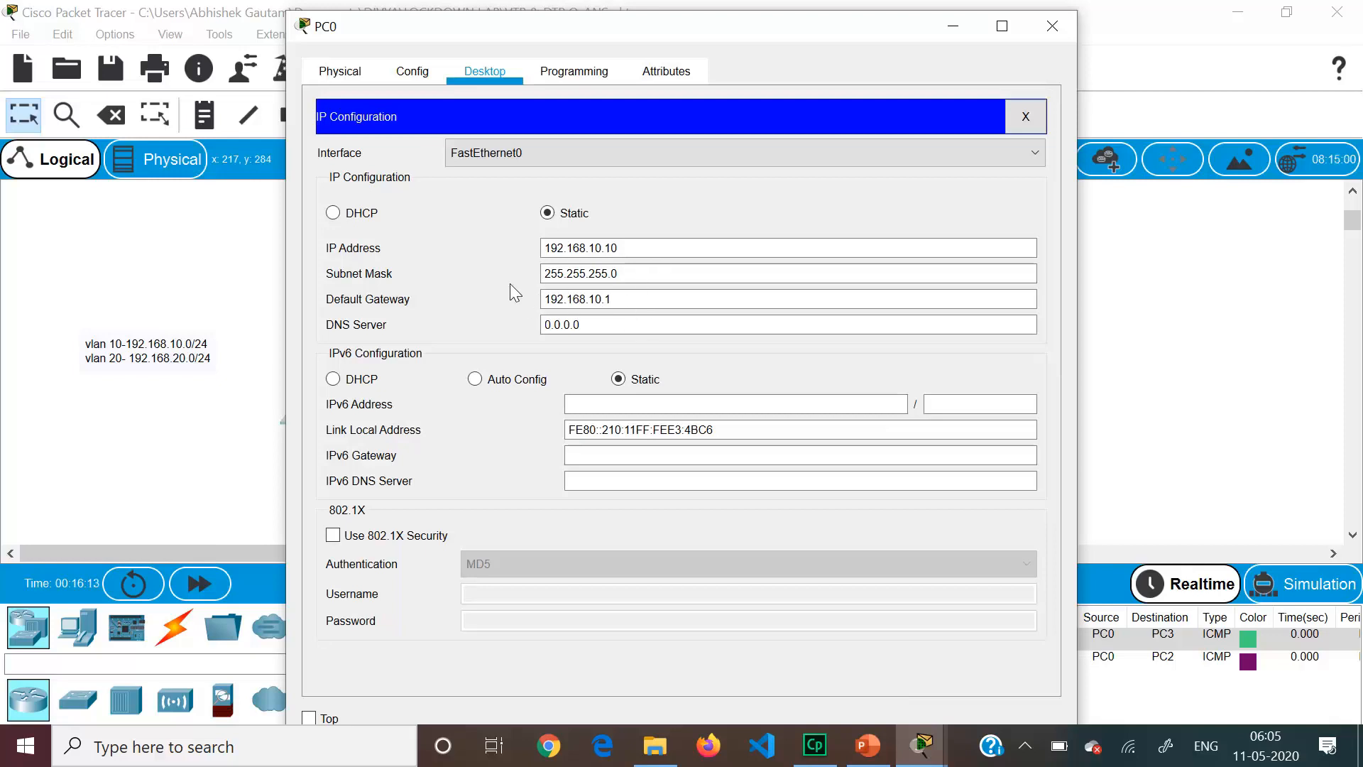
left_click(211, 449)
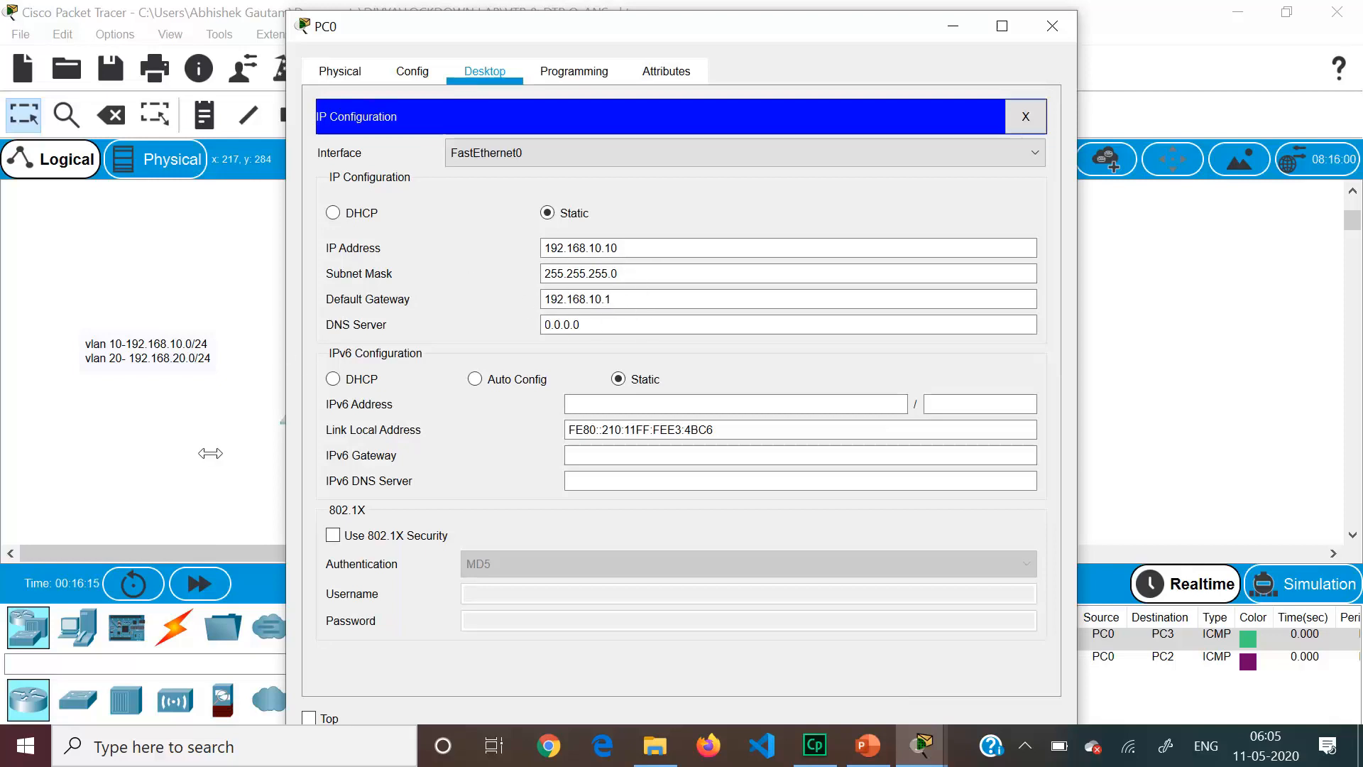
left_click(393, 514)
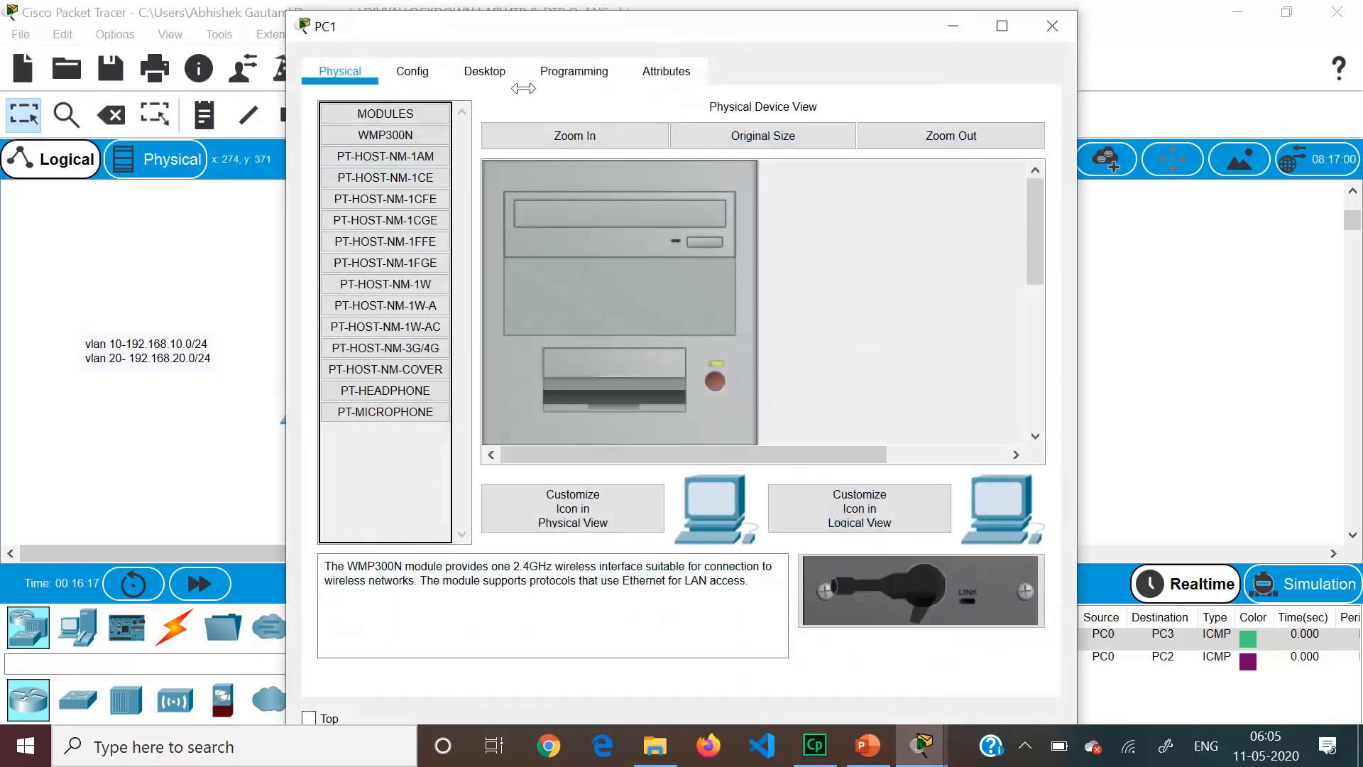
left_click(487, 71)
left_click(422, 191)
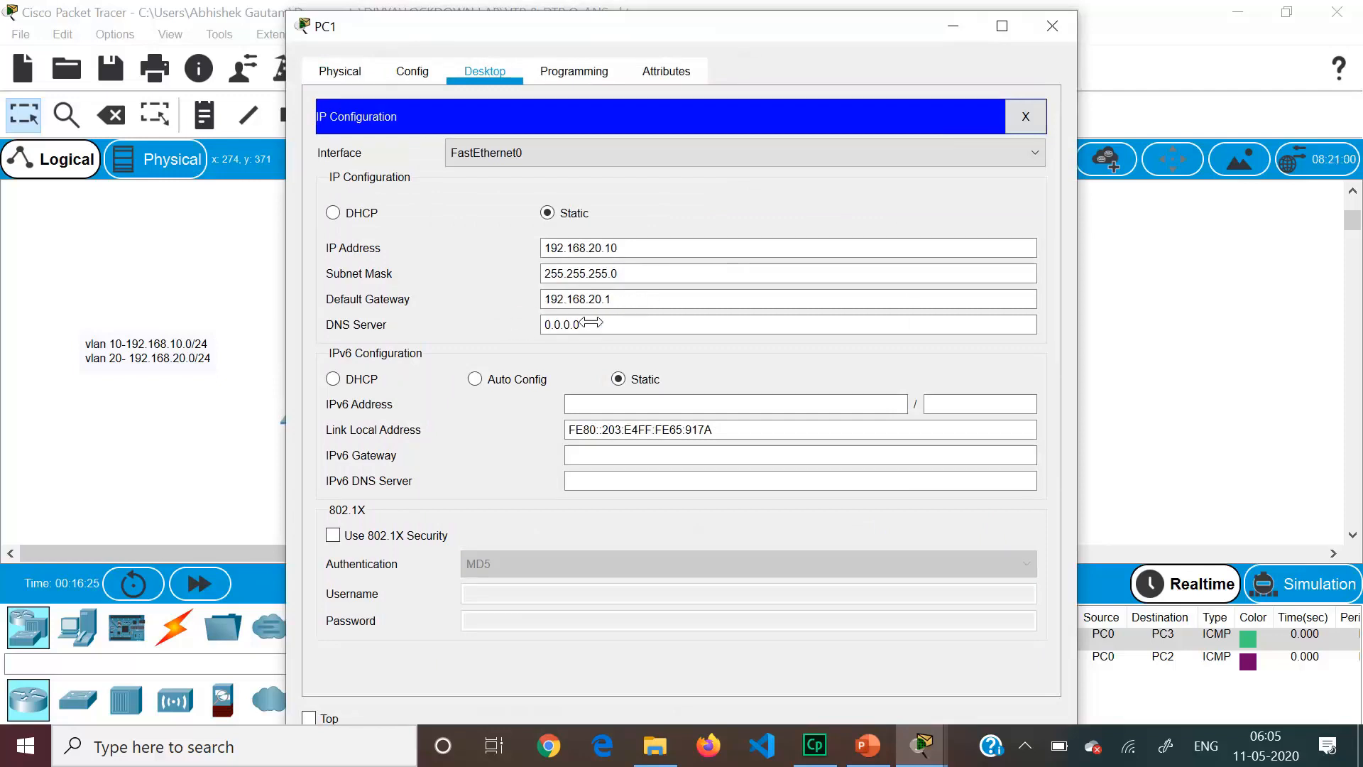
left_click(204, 441)
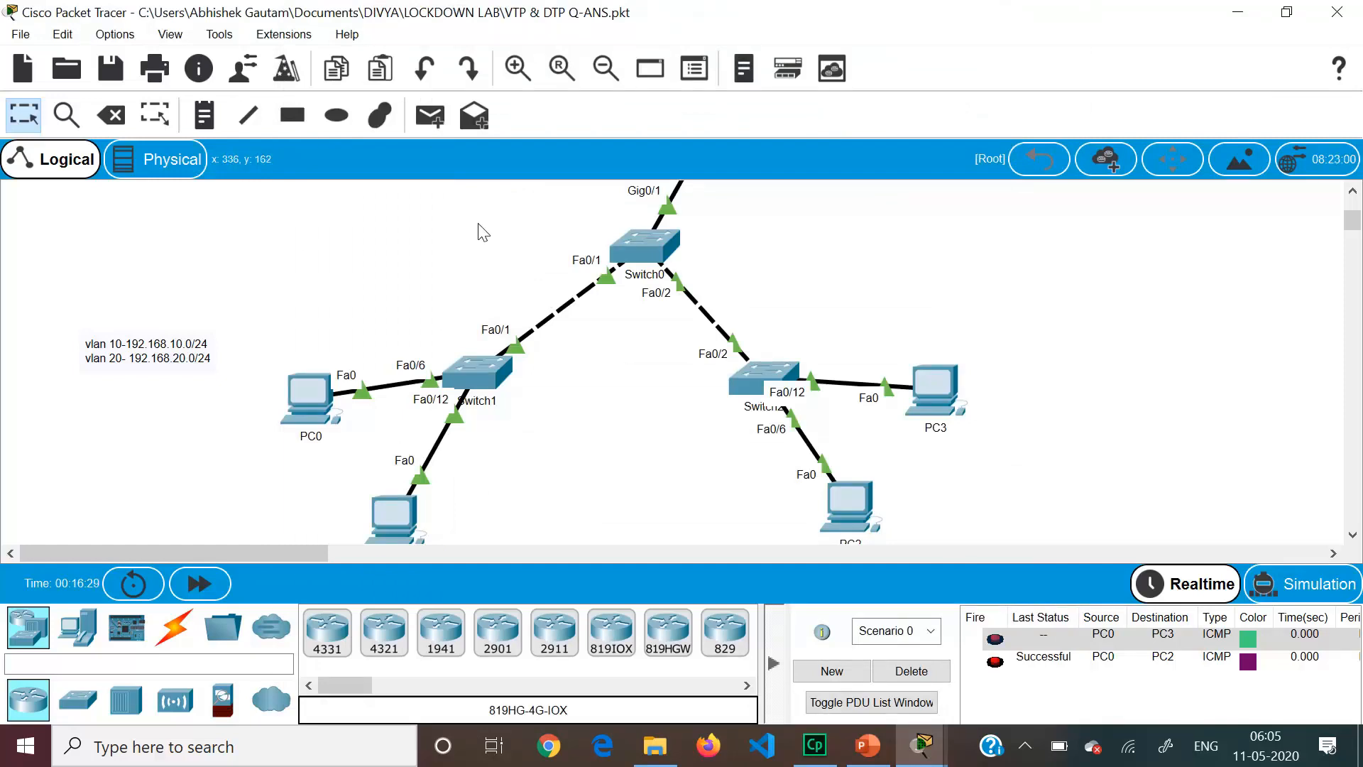
Send a simple PDU from PC0 to PC1, and delete the scenario to clear the PDU list.
left_click(440, 125)
left_click(312, 394)
left_click(384, 516)
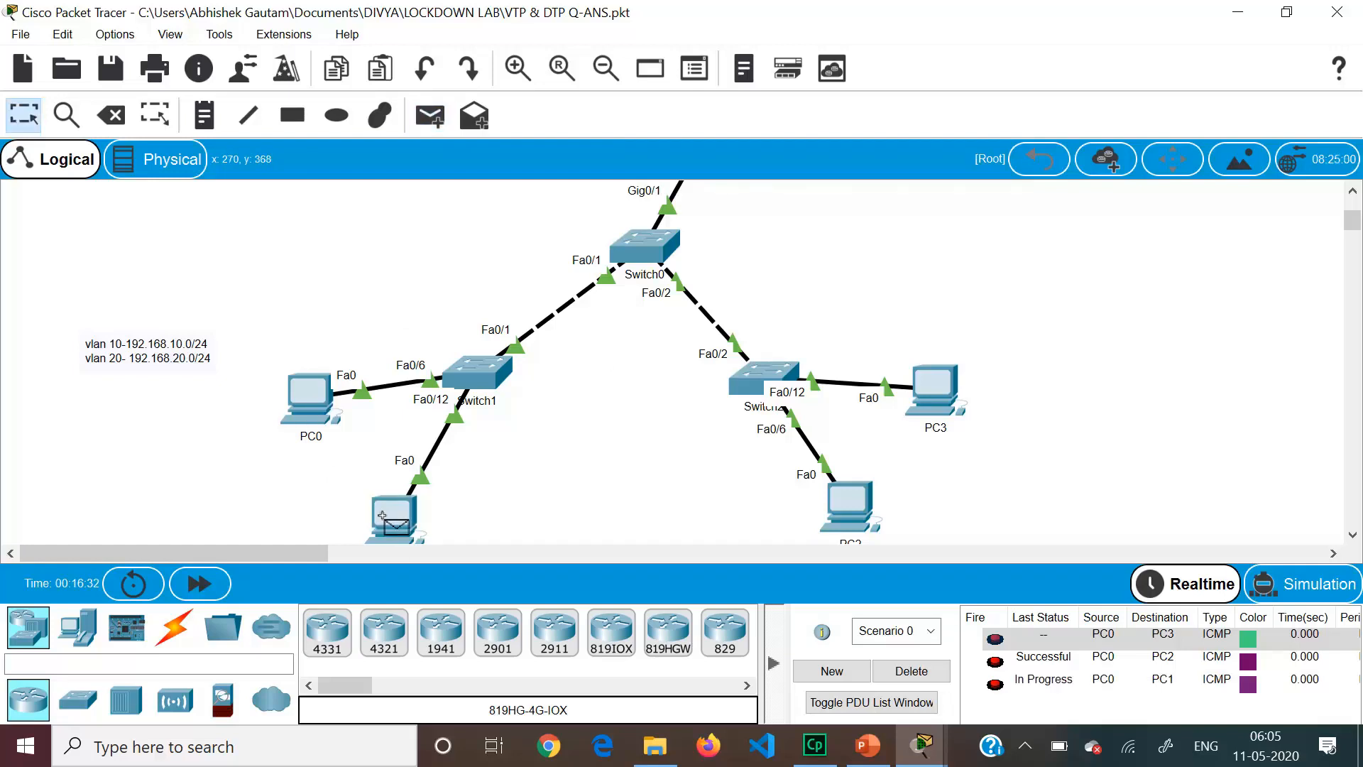
left_click(911, 670)
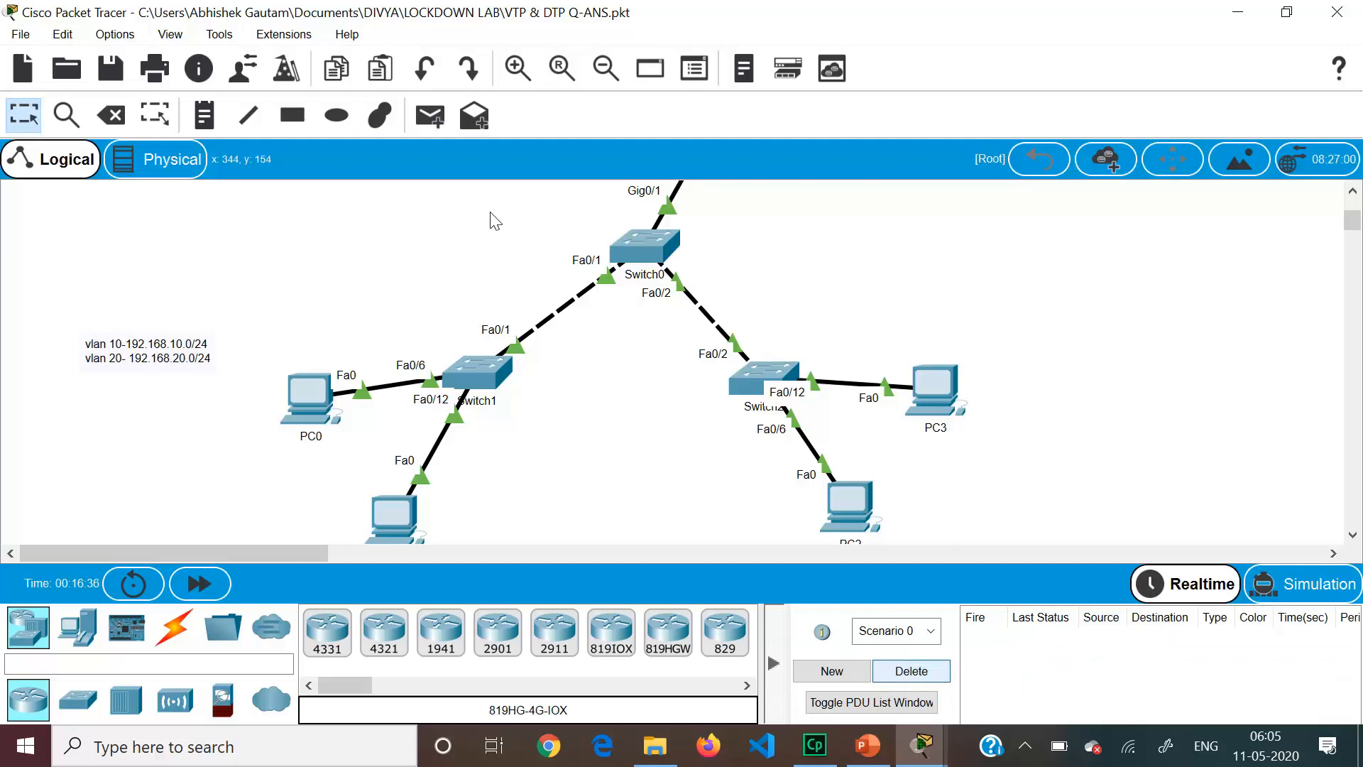
Check Switch1's command line, and send a new simple PDU from PC0 to PC1 to test inter-VLAN routing.
left_click(477, 377)
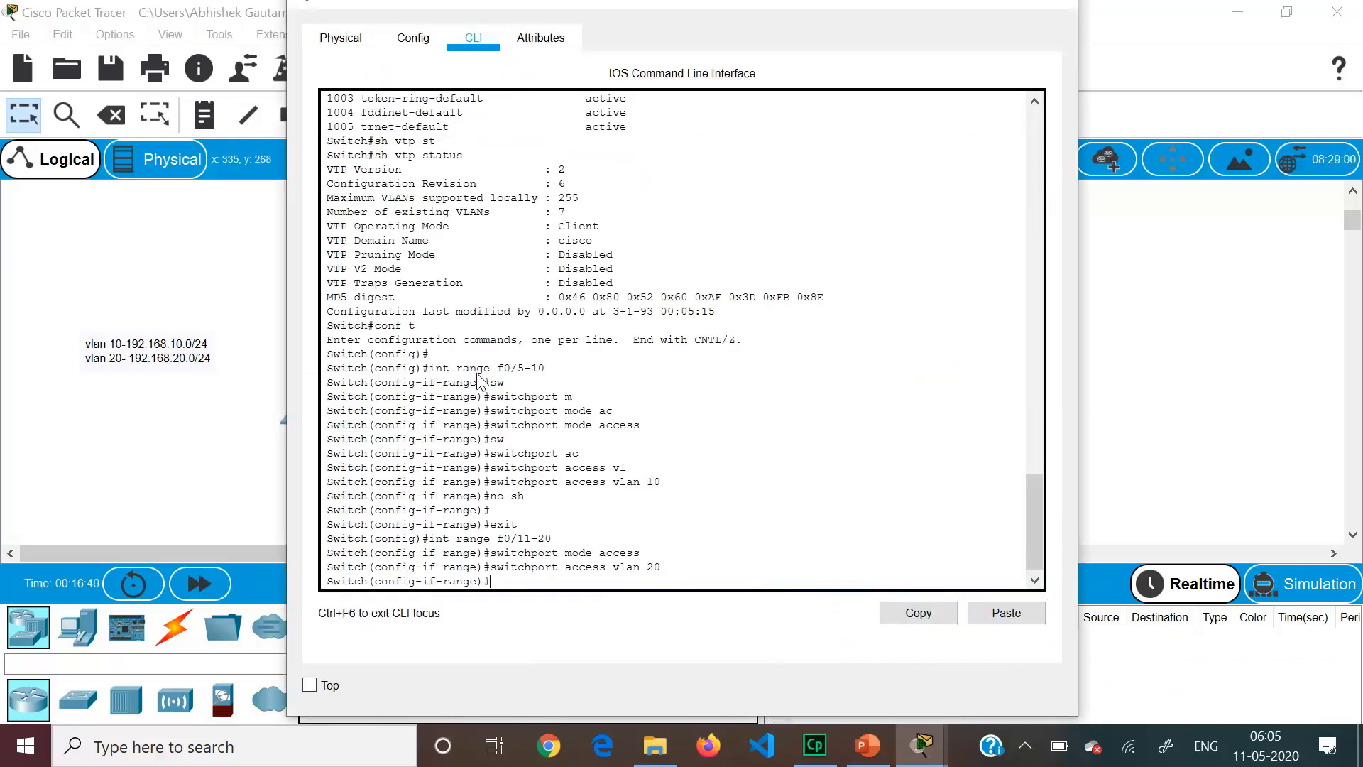
left_click(218, 300)
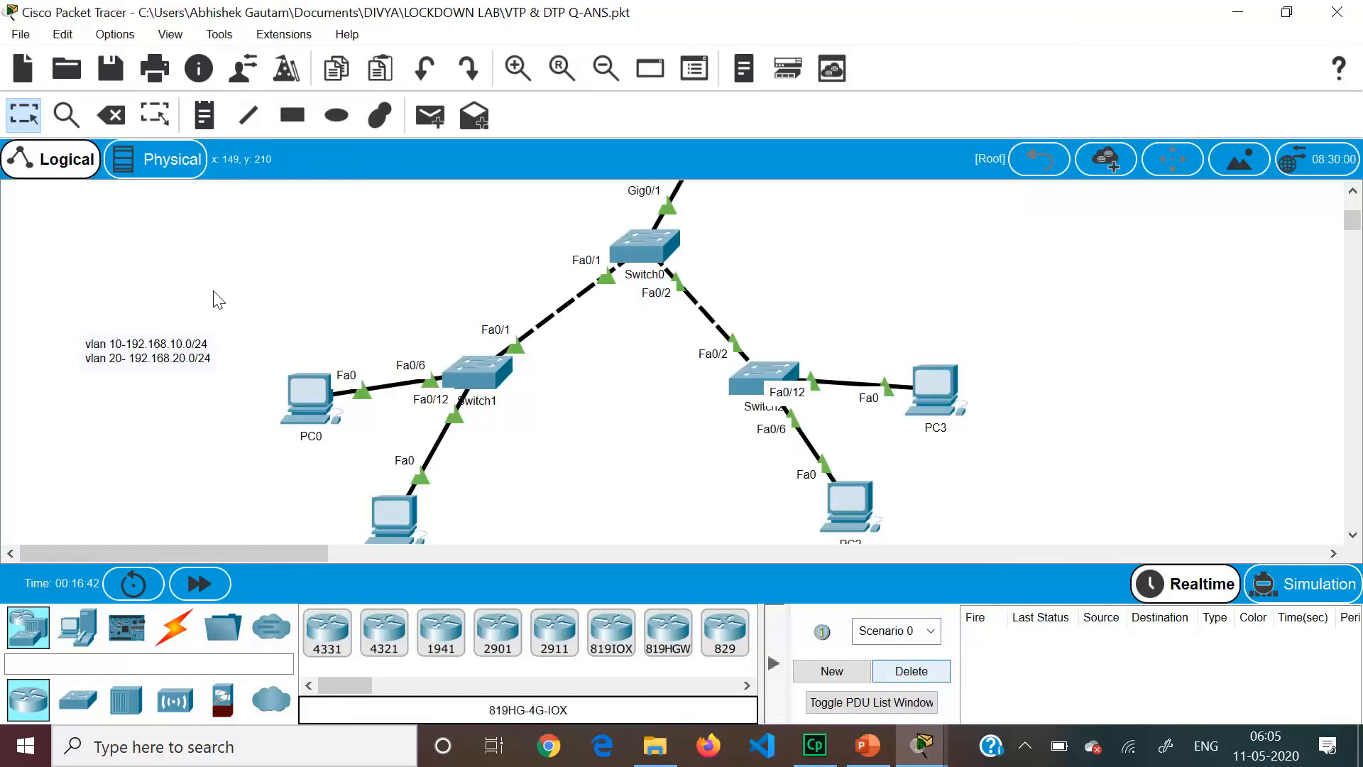
left_click(430, 115)
left_click(311, 389)
left_click(396, 519)
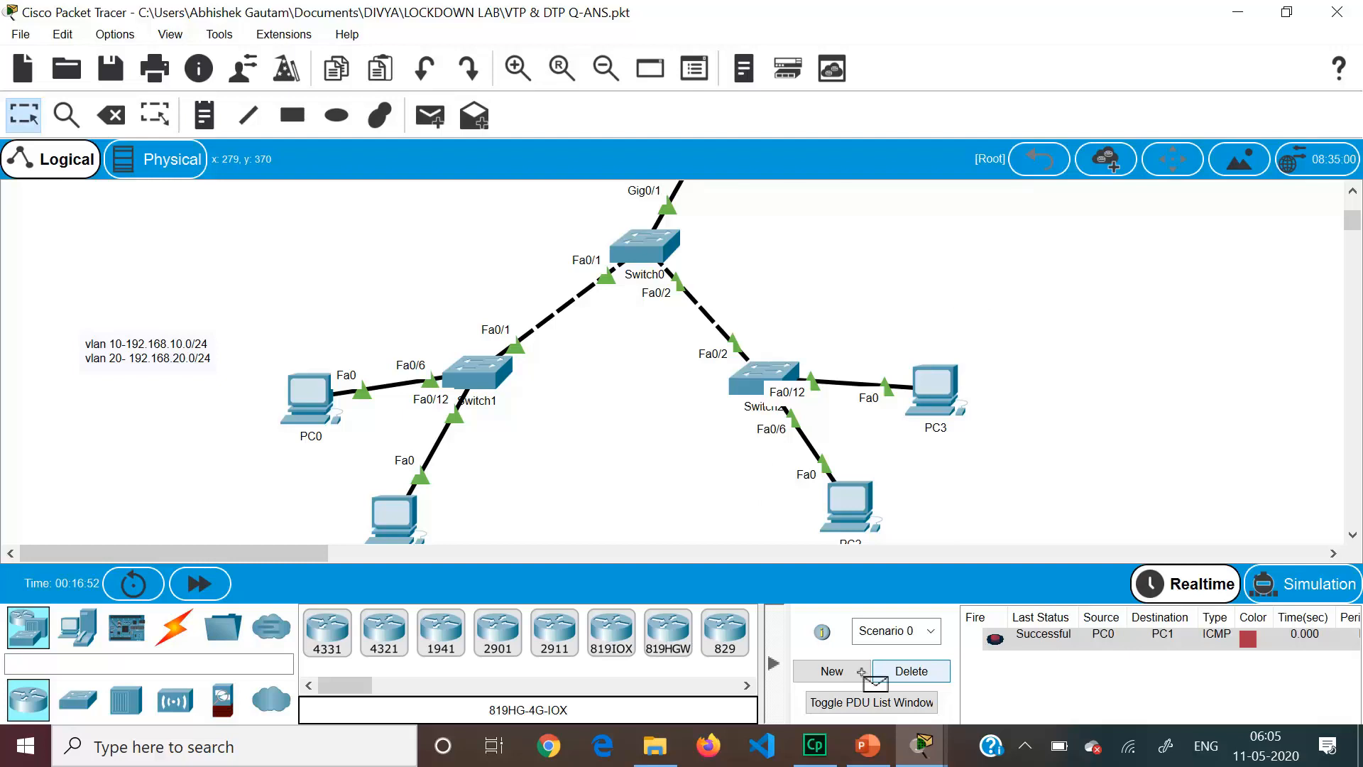
Switch to the VTP-DTP Objectives presentation in PowerPoint and review the slide on configuring switches 1 and 2.
mouse_move(891, 760)
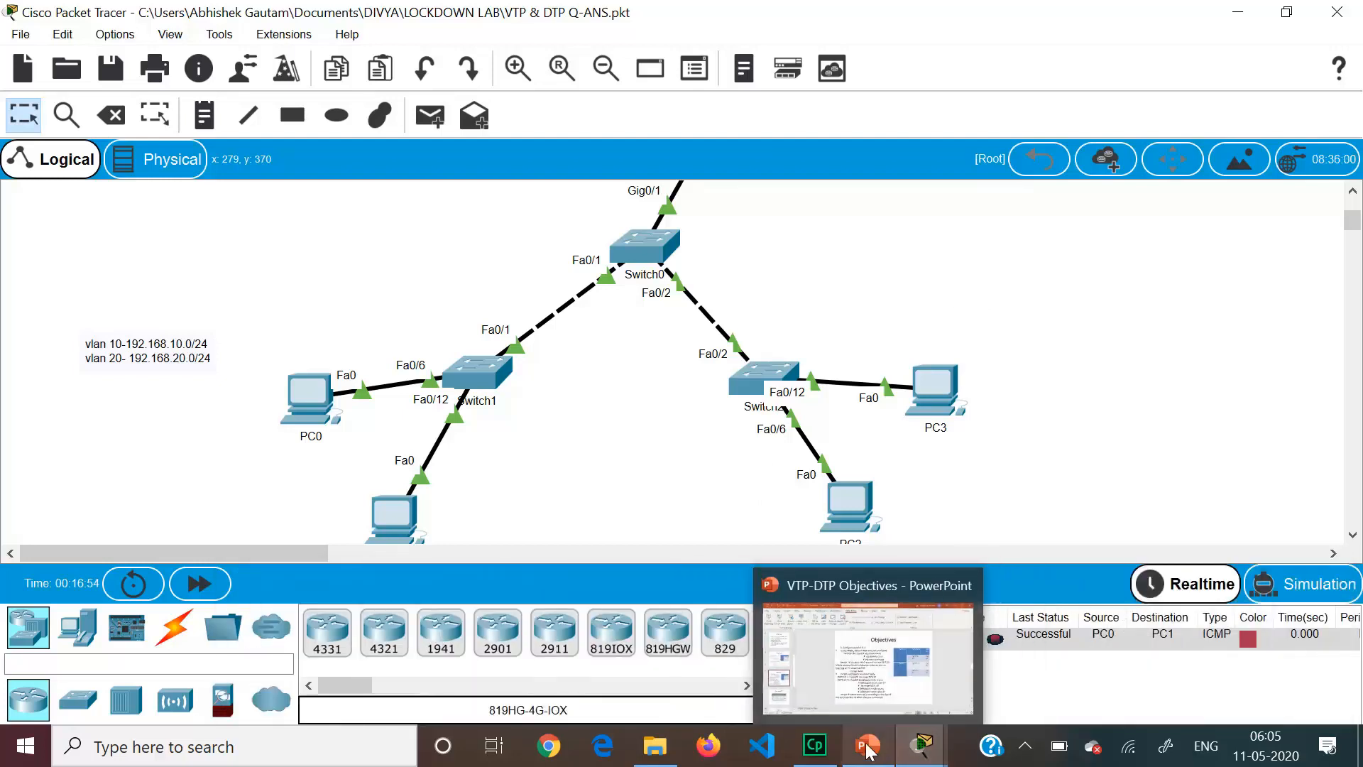
left_click(845, 657)
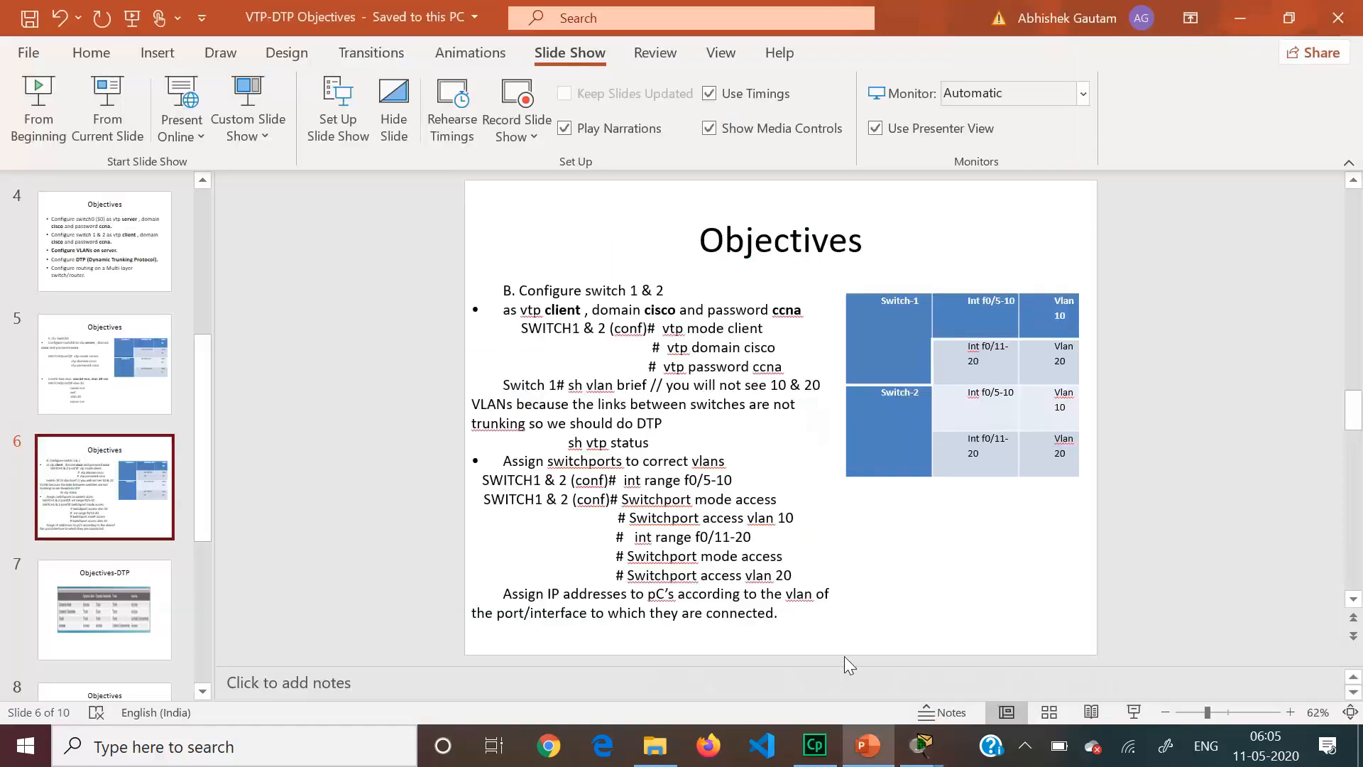
mouse_move(920, 749)
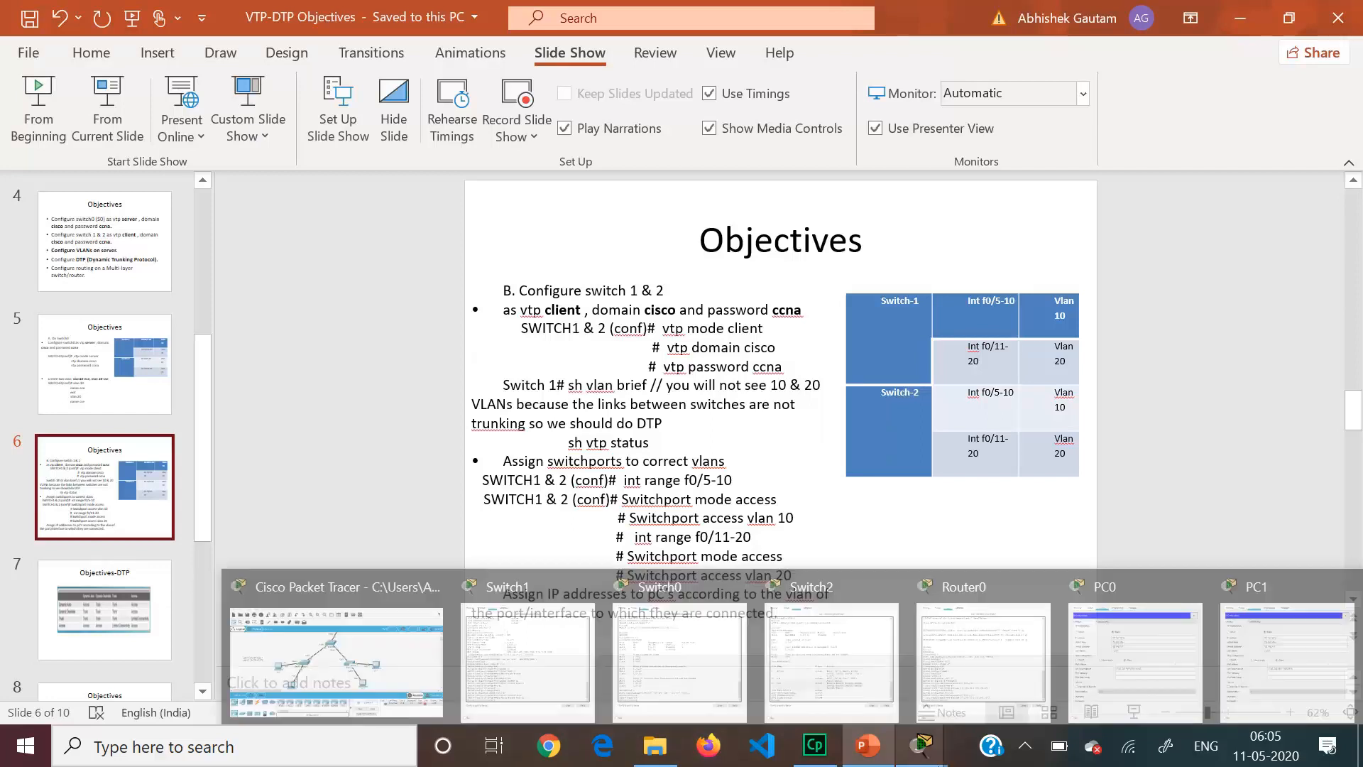
Switch to Cisco Packet Tracer and examine the multilayer switch, Router0 and Switch0 at the top of the topology.
left_click(324, 648)
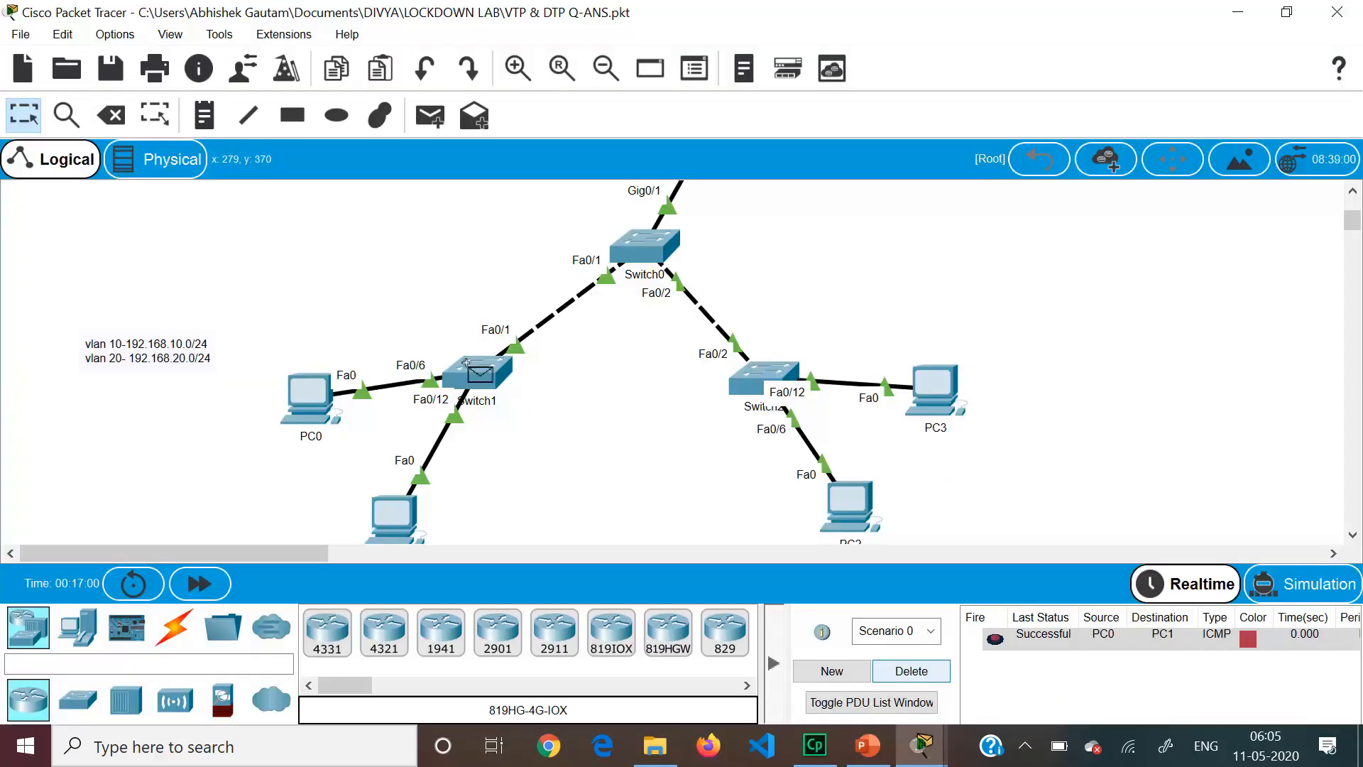
scroll(373, 280, "up", 5)
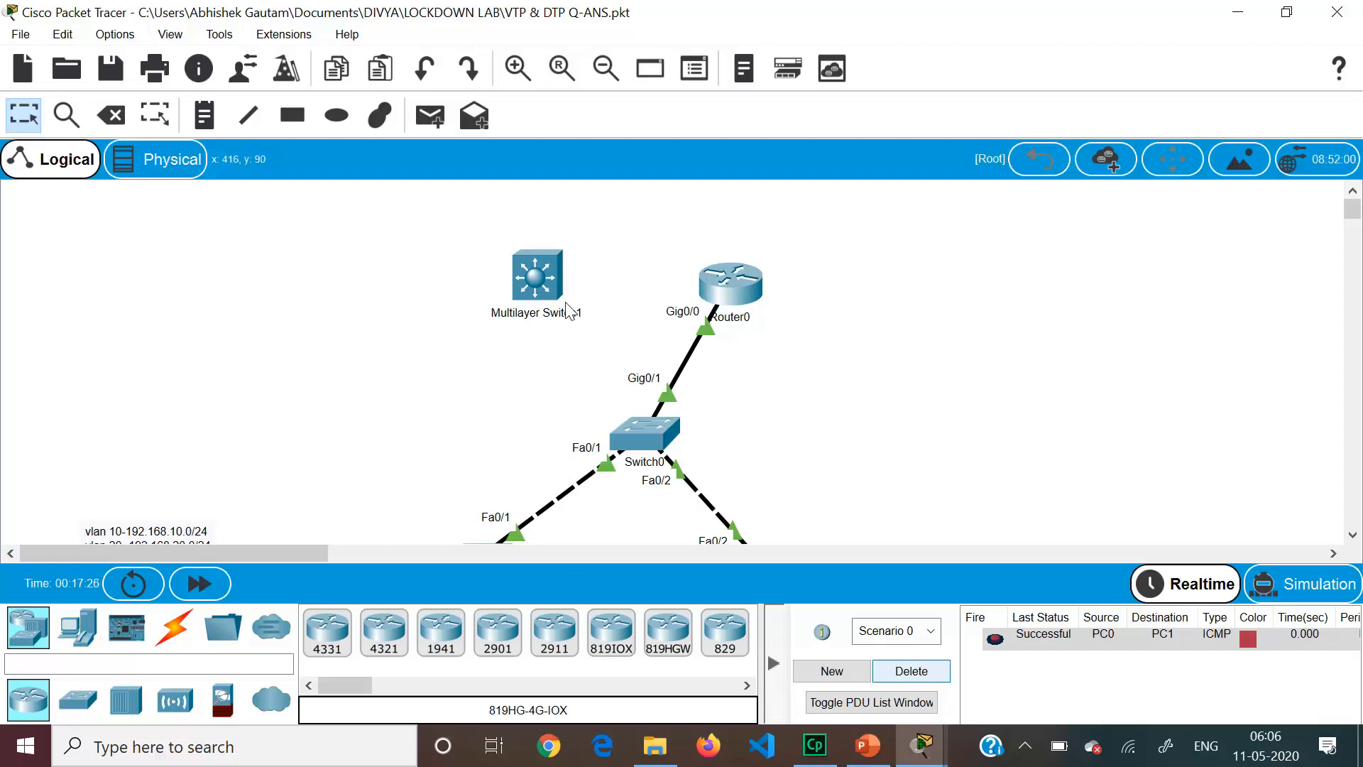
mouse_move(543, 323)
Switch to the PowerPoint presentation, open slide 10 on multi-layer switch inter-VLAN routing, and select the "ip routing" command text.
mouse_move(872, 751)
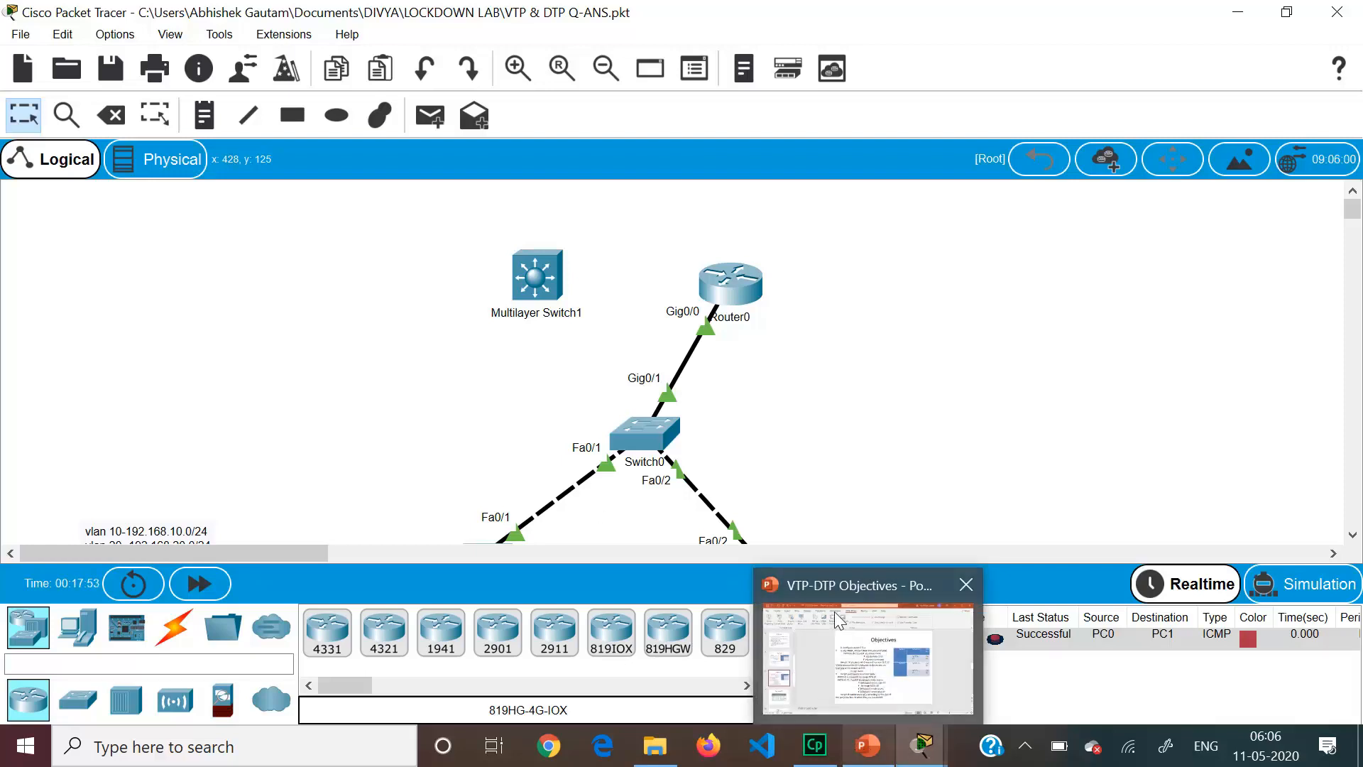
left_click(861, 749)
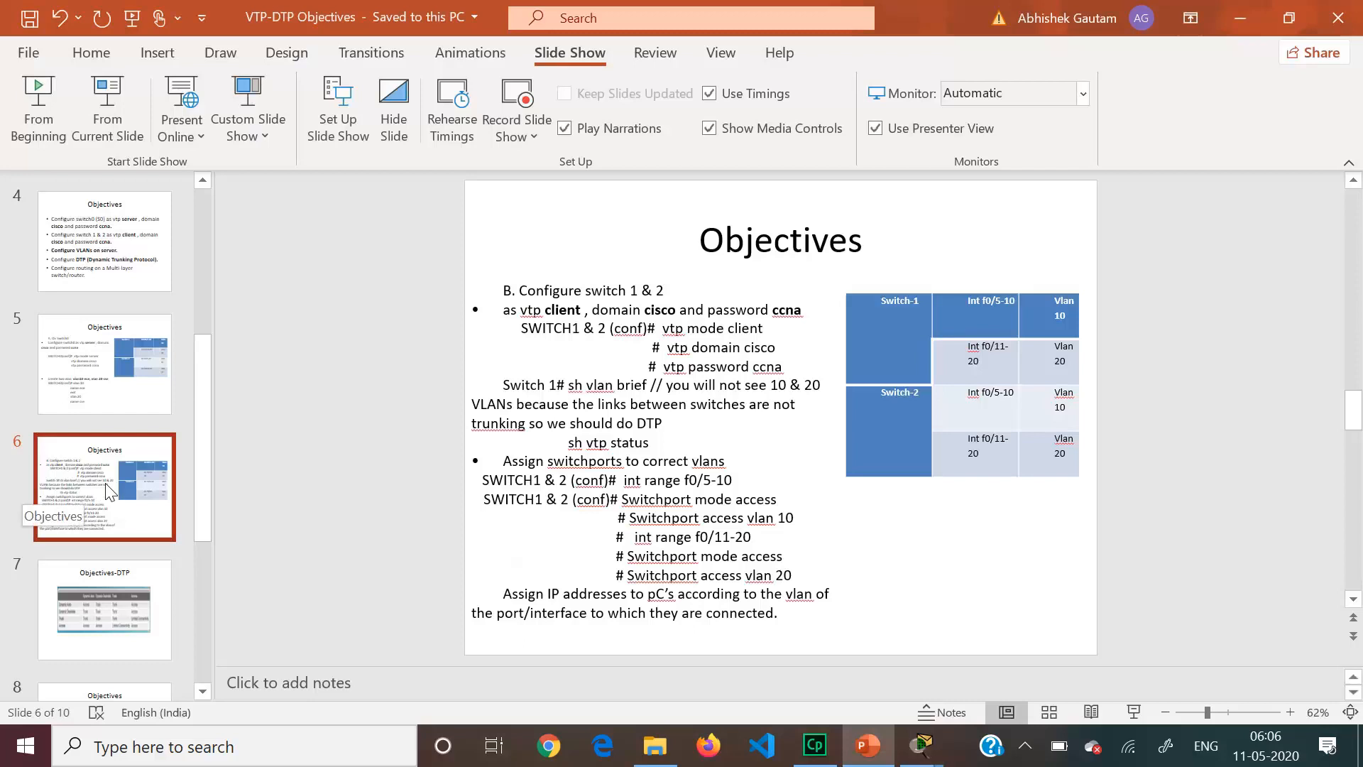
key("Down")
key("Down")
key("Down")
key("Down")
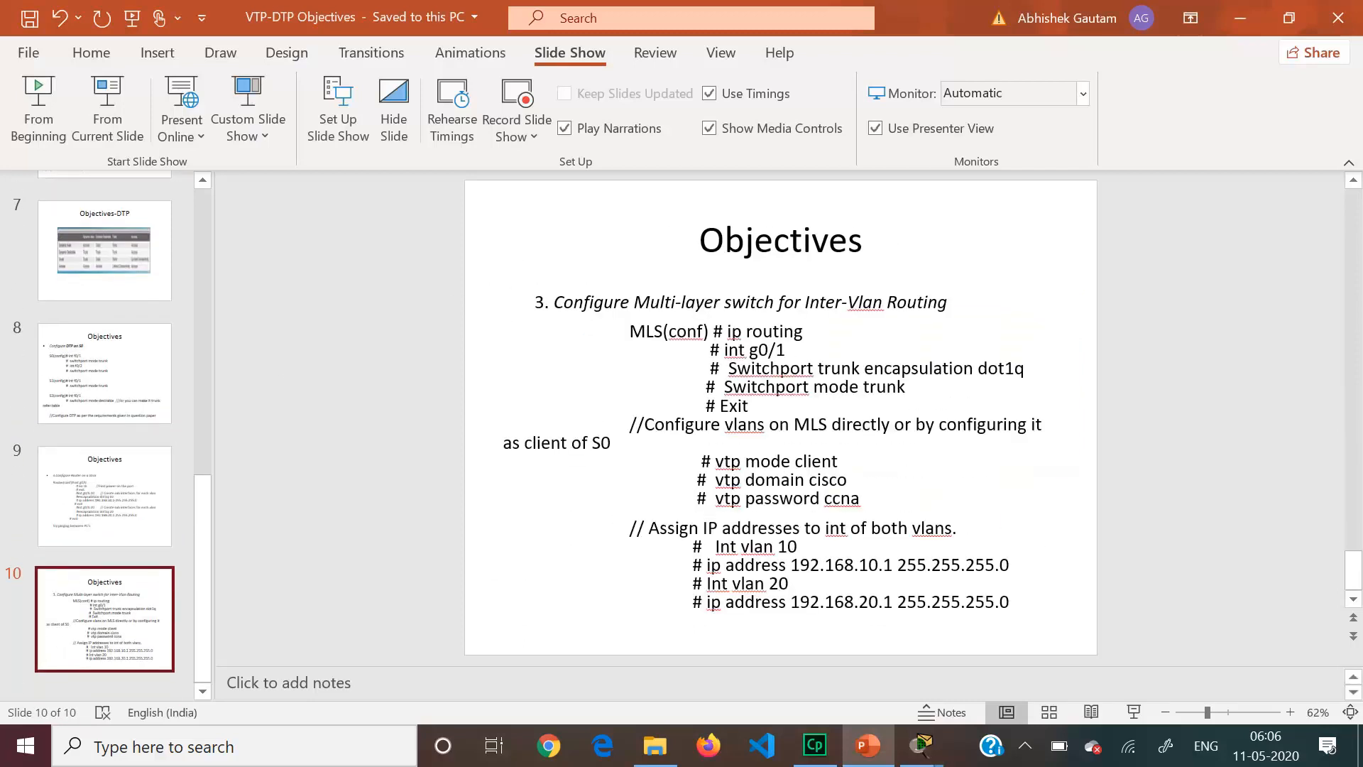
left_click_drag(726, 332, 804, 337)
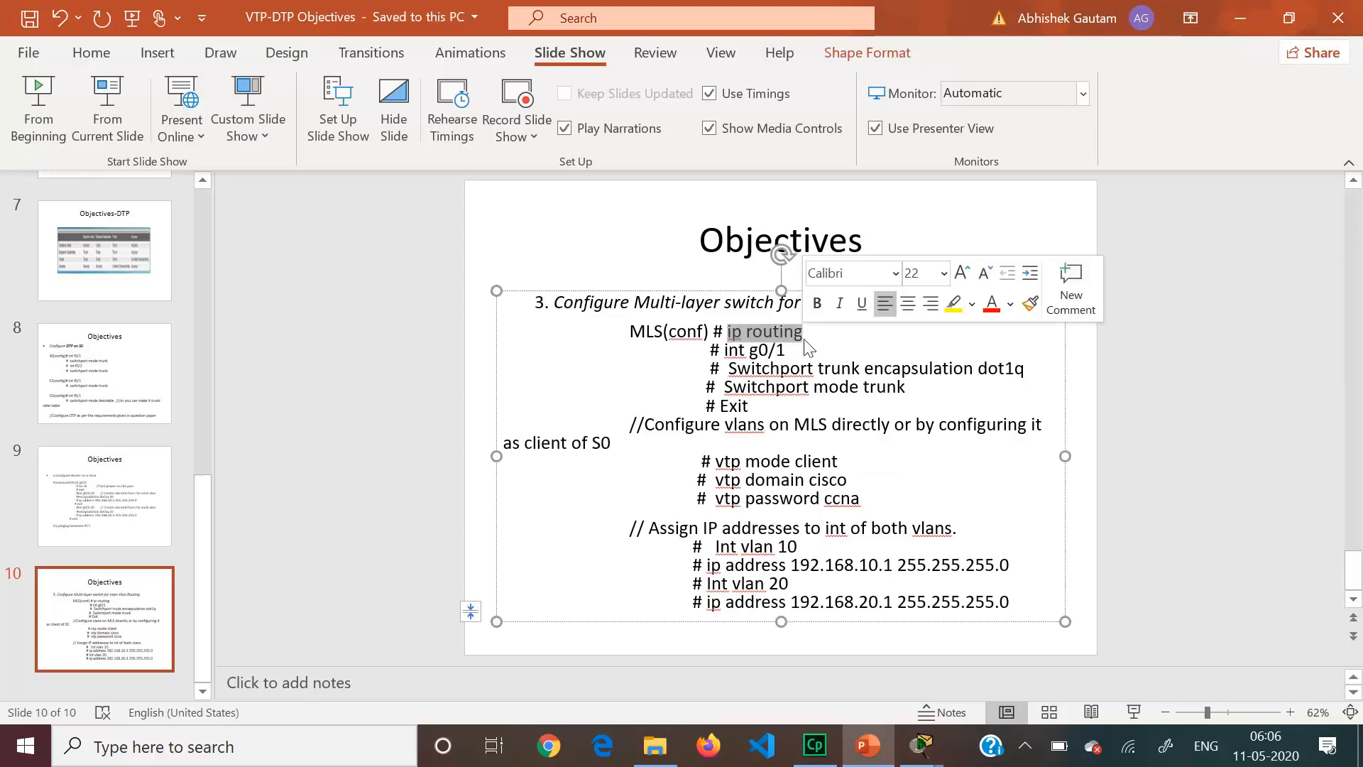